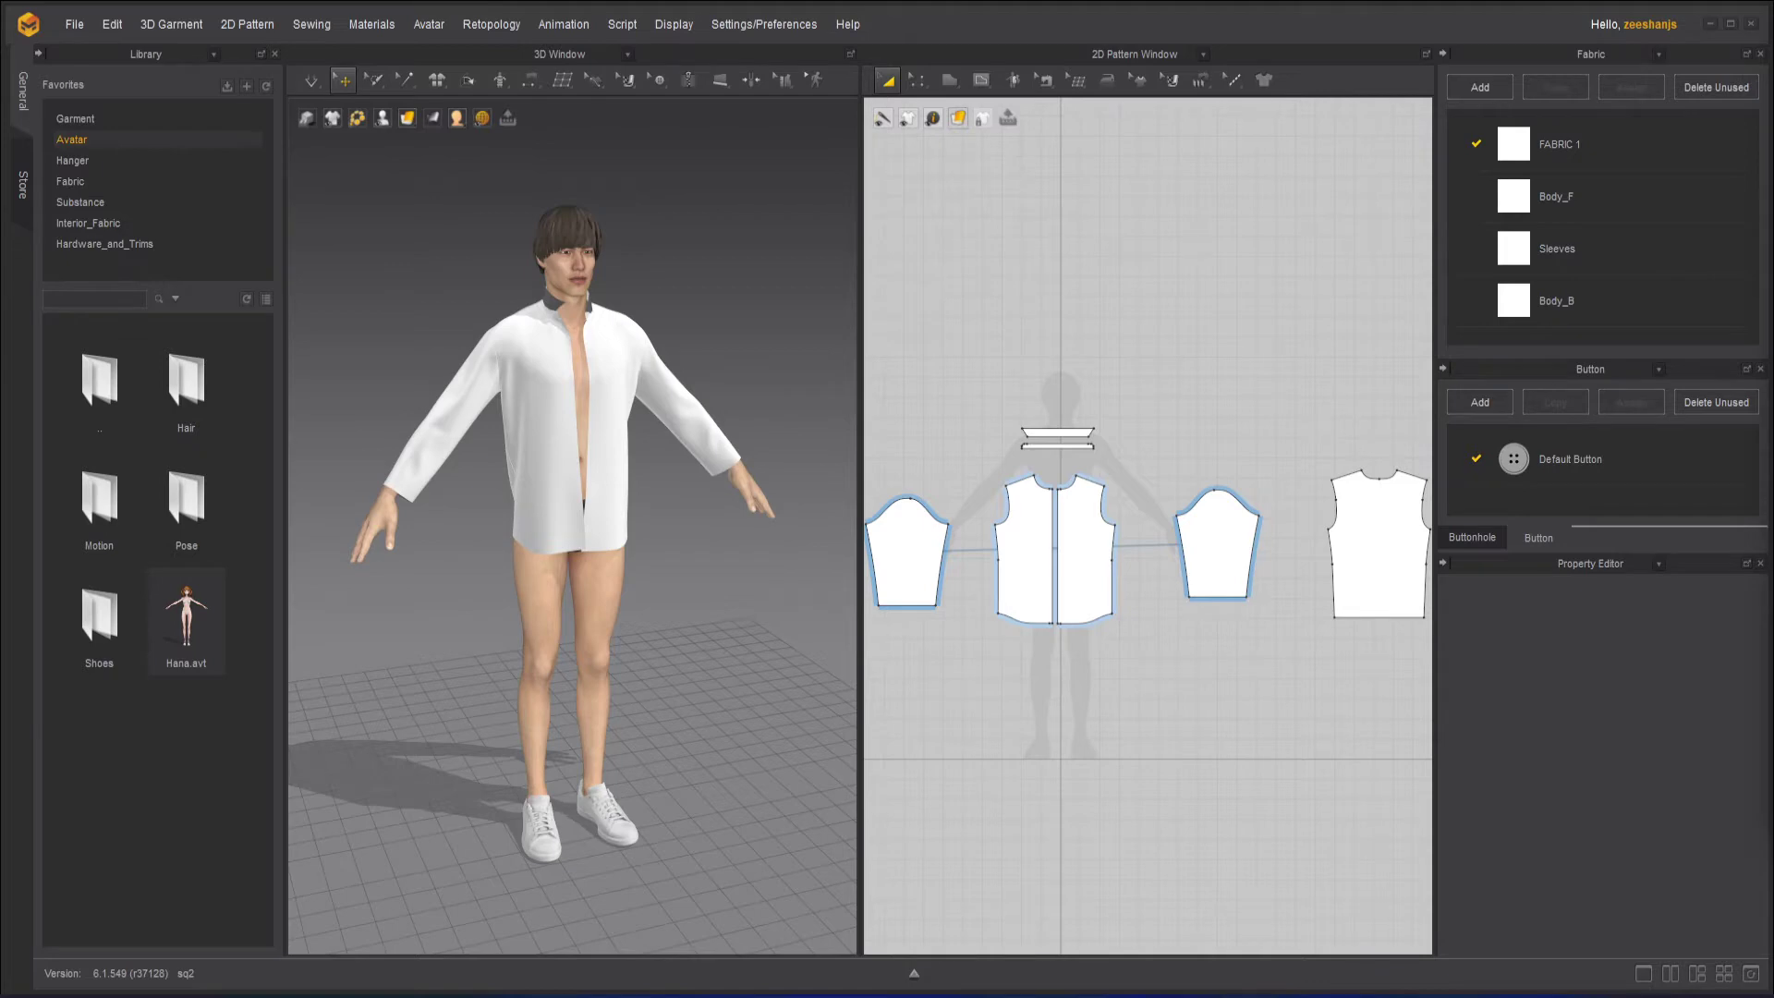
Zoom in on the avatar's upper body and the open-front white shirt.
scroll(775, 232, up, 3)
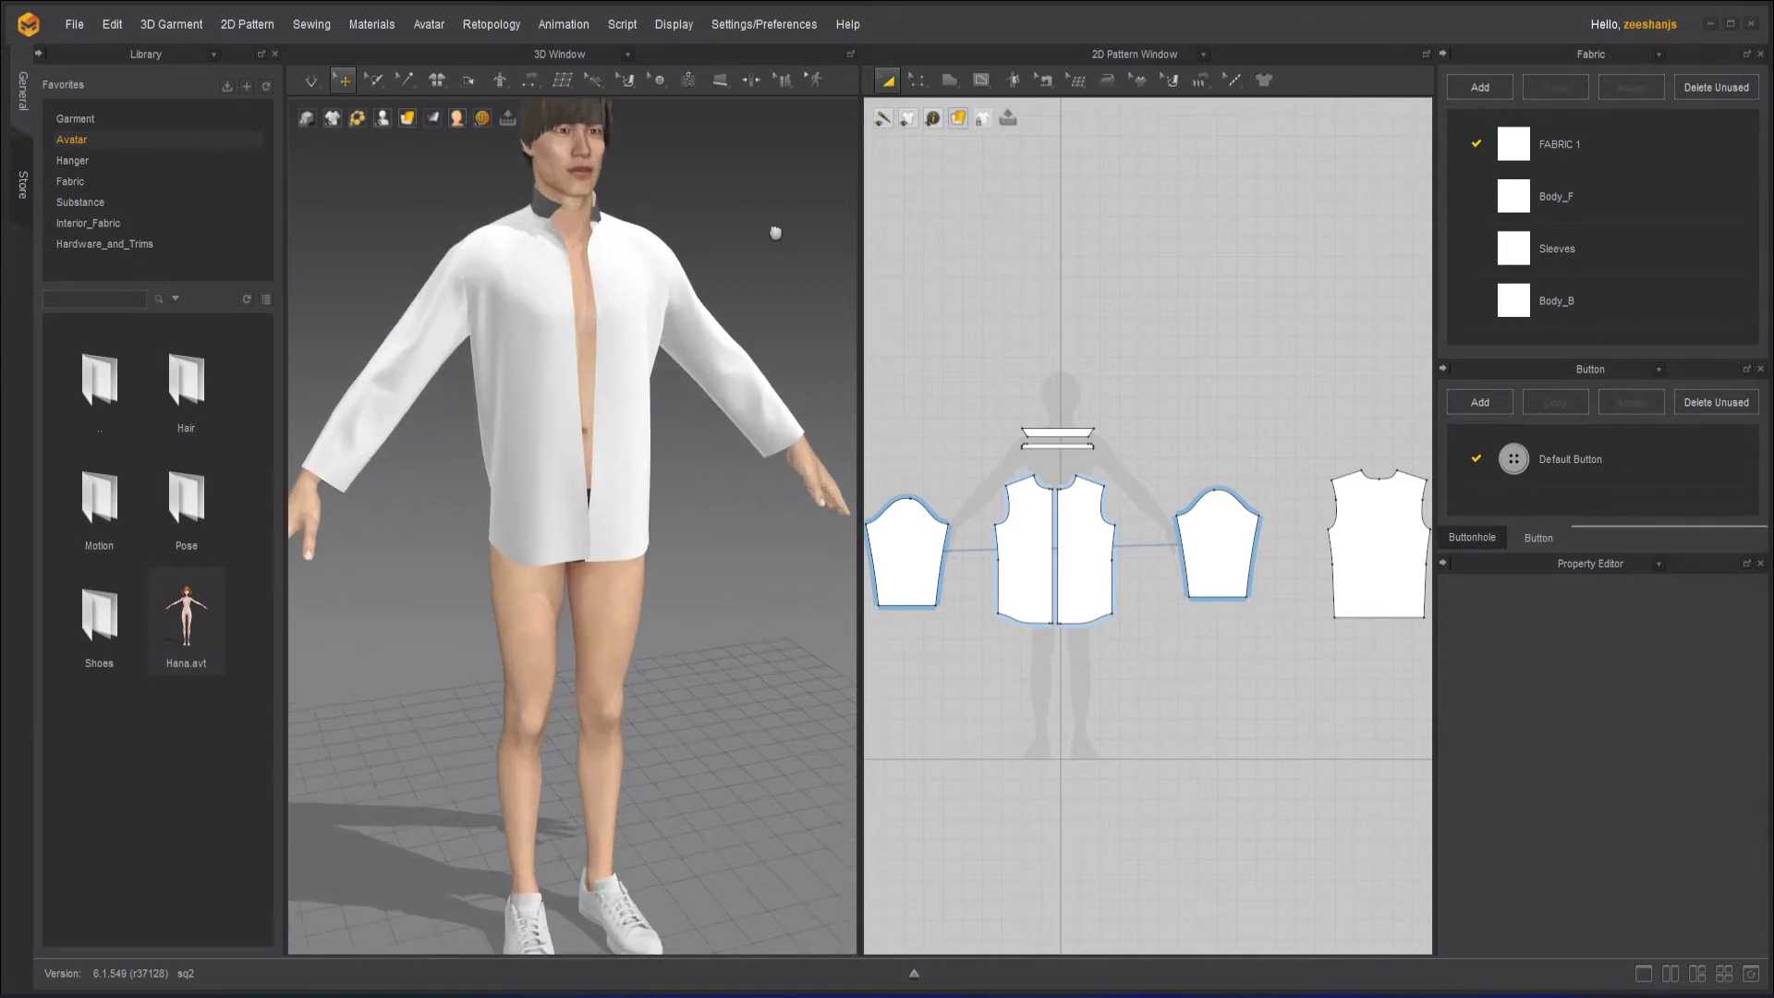
scroll(635, 354, up, 2)
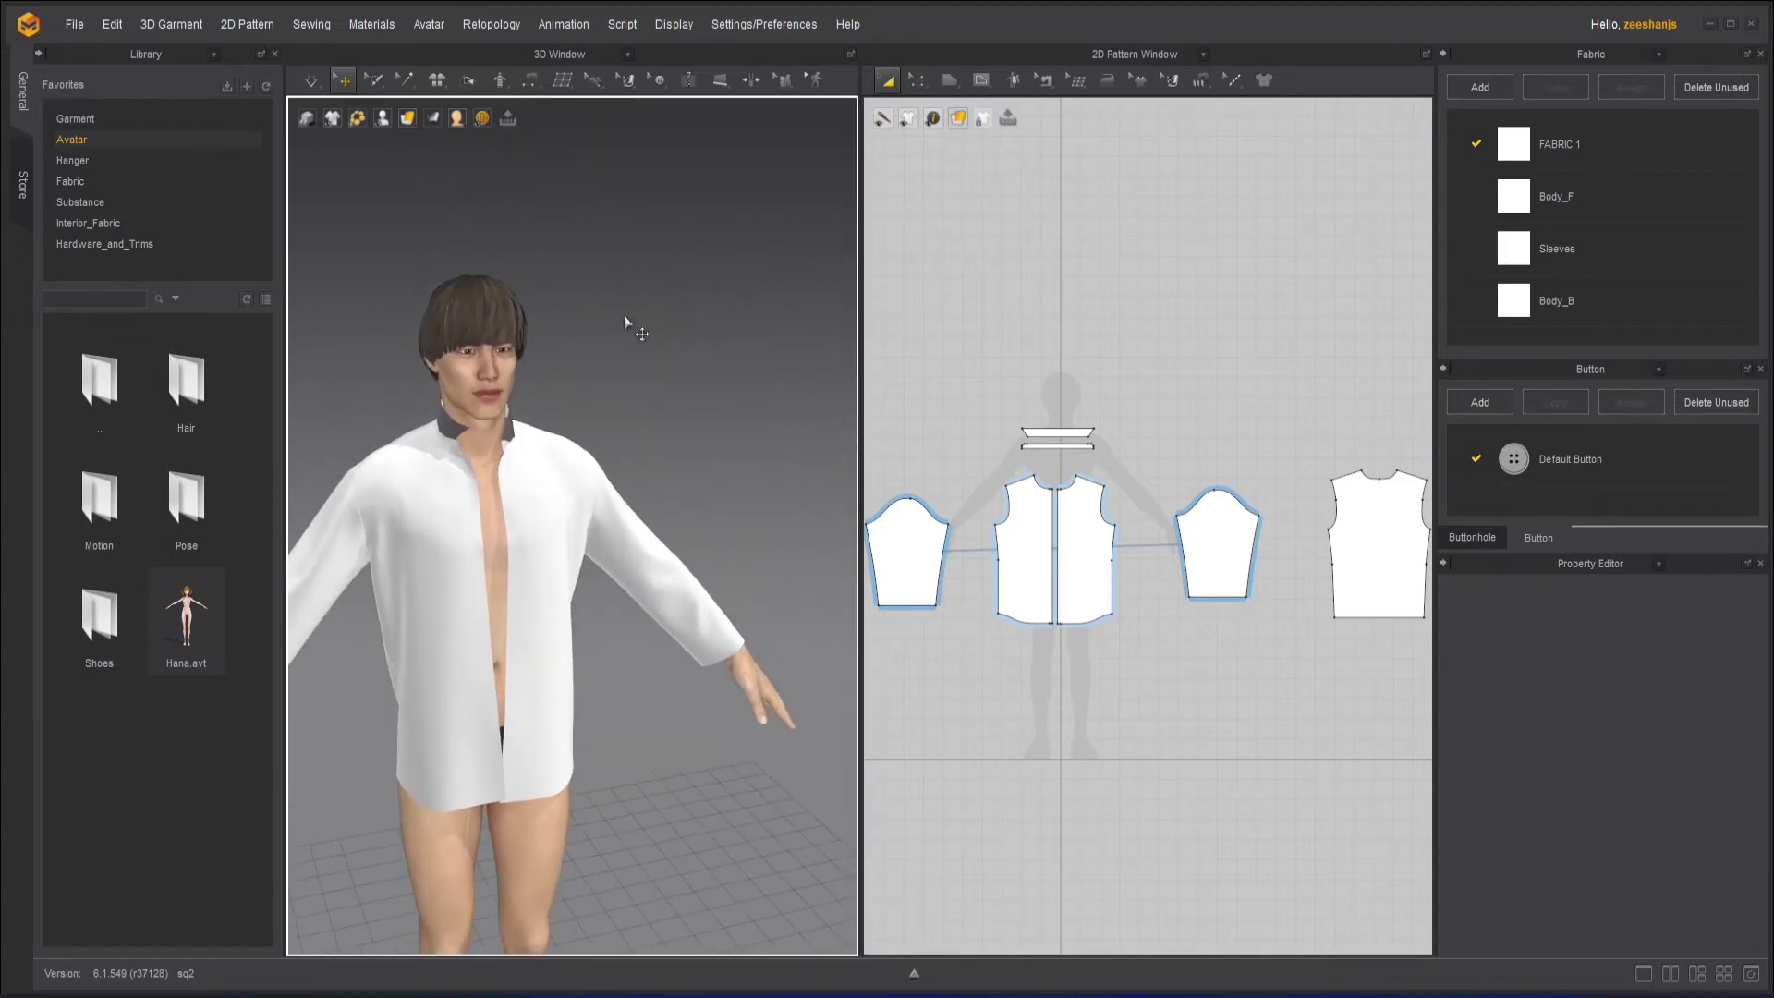
right_click(1009, 225)
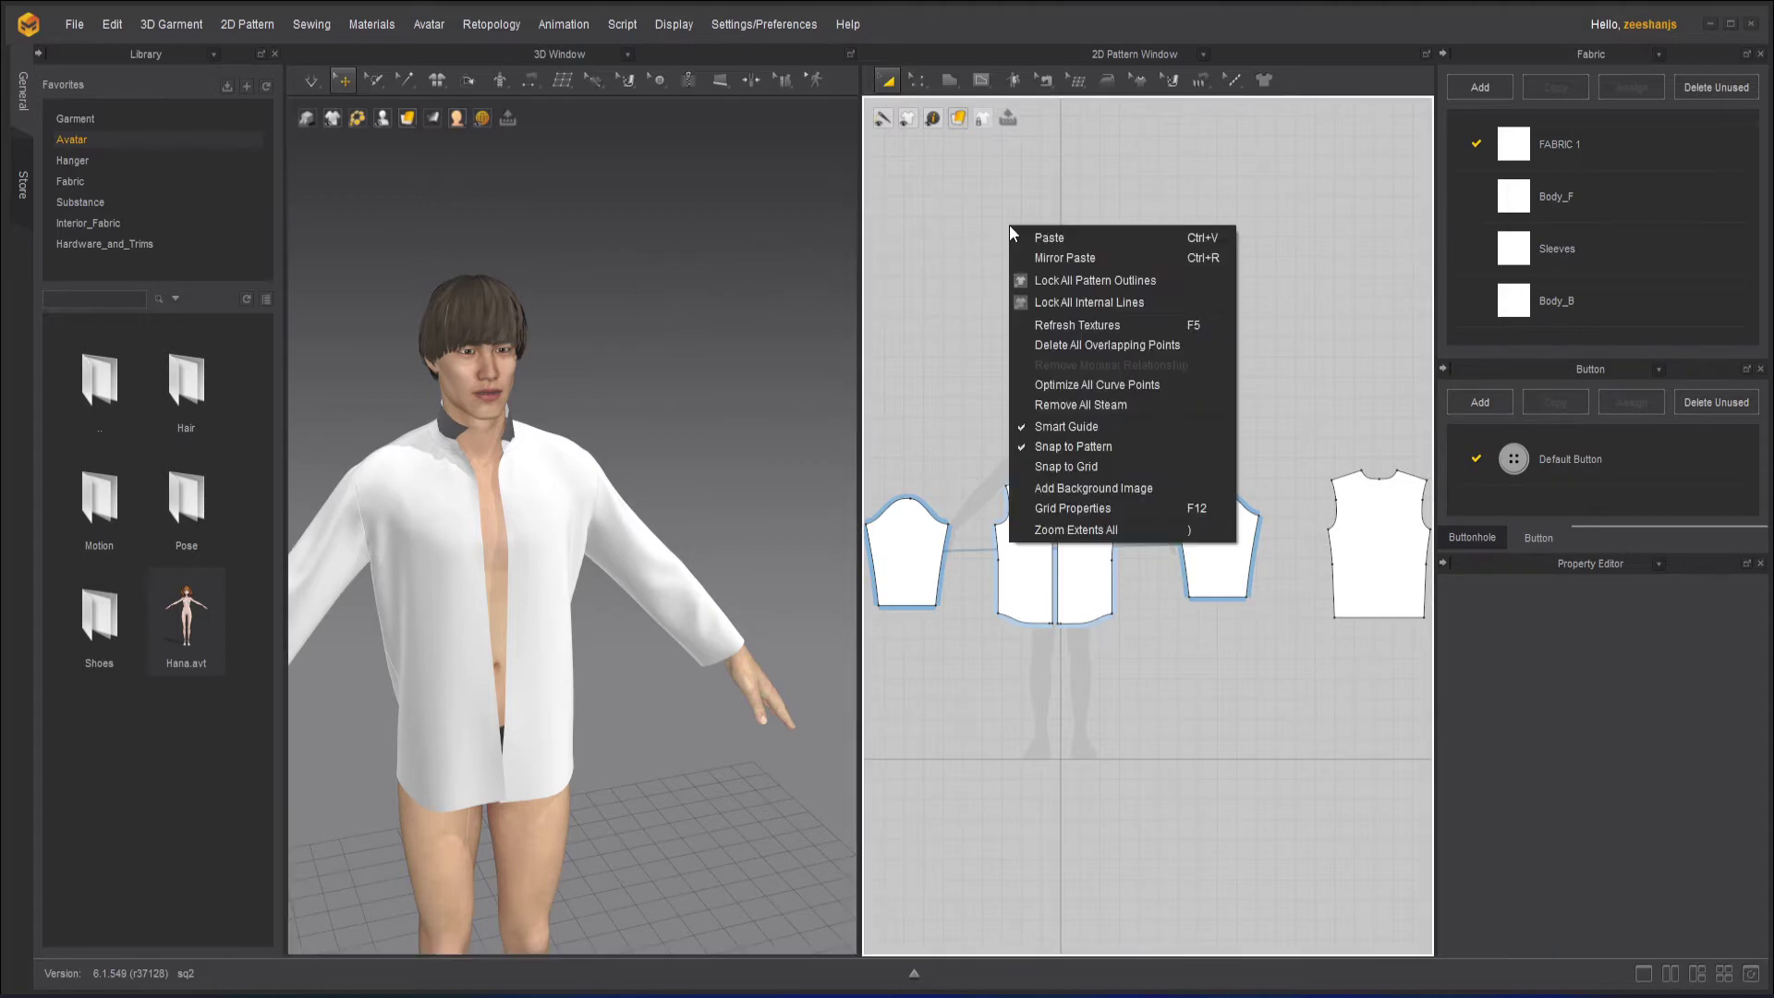
right_click(669, 186)
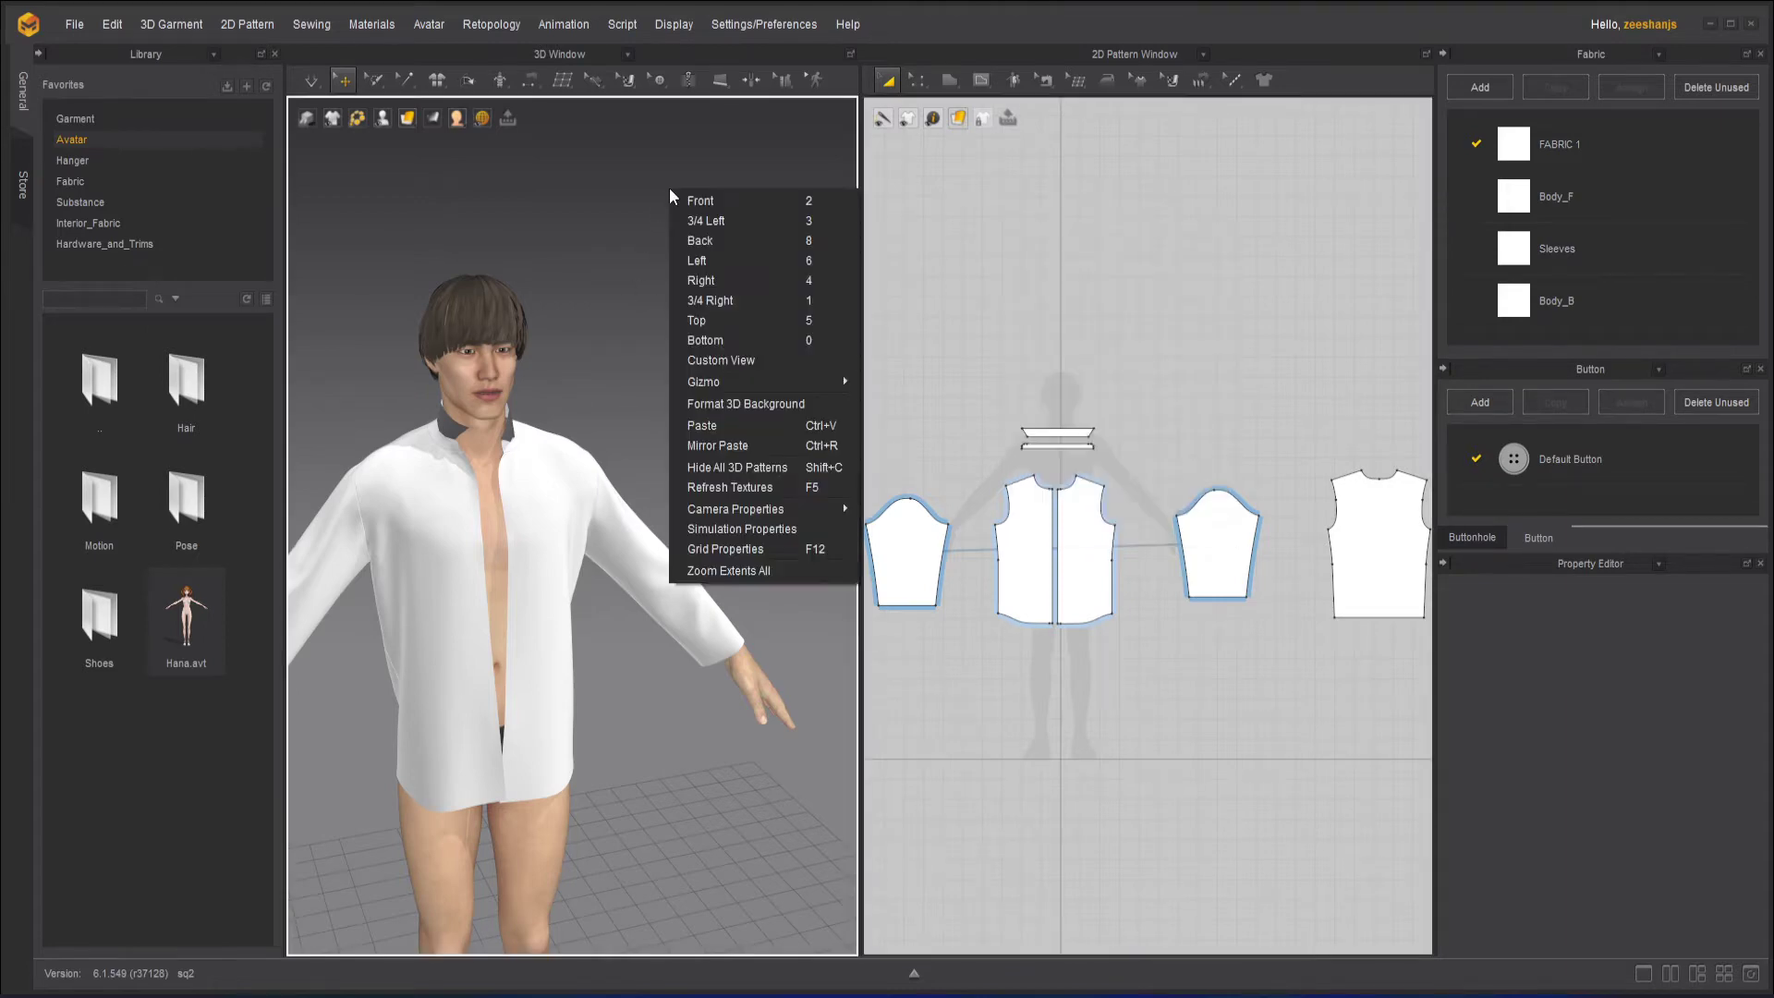
right_click(1004, 187)
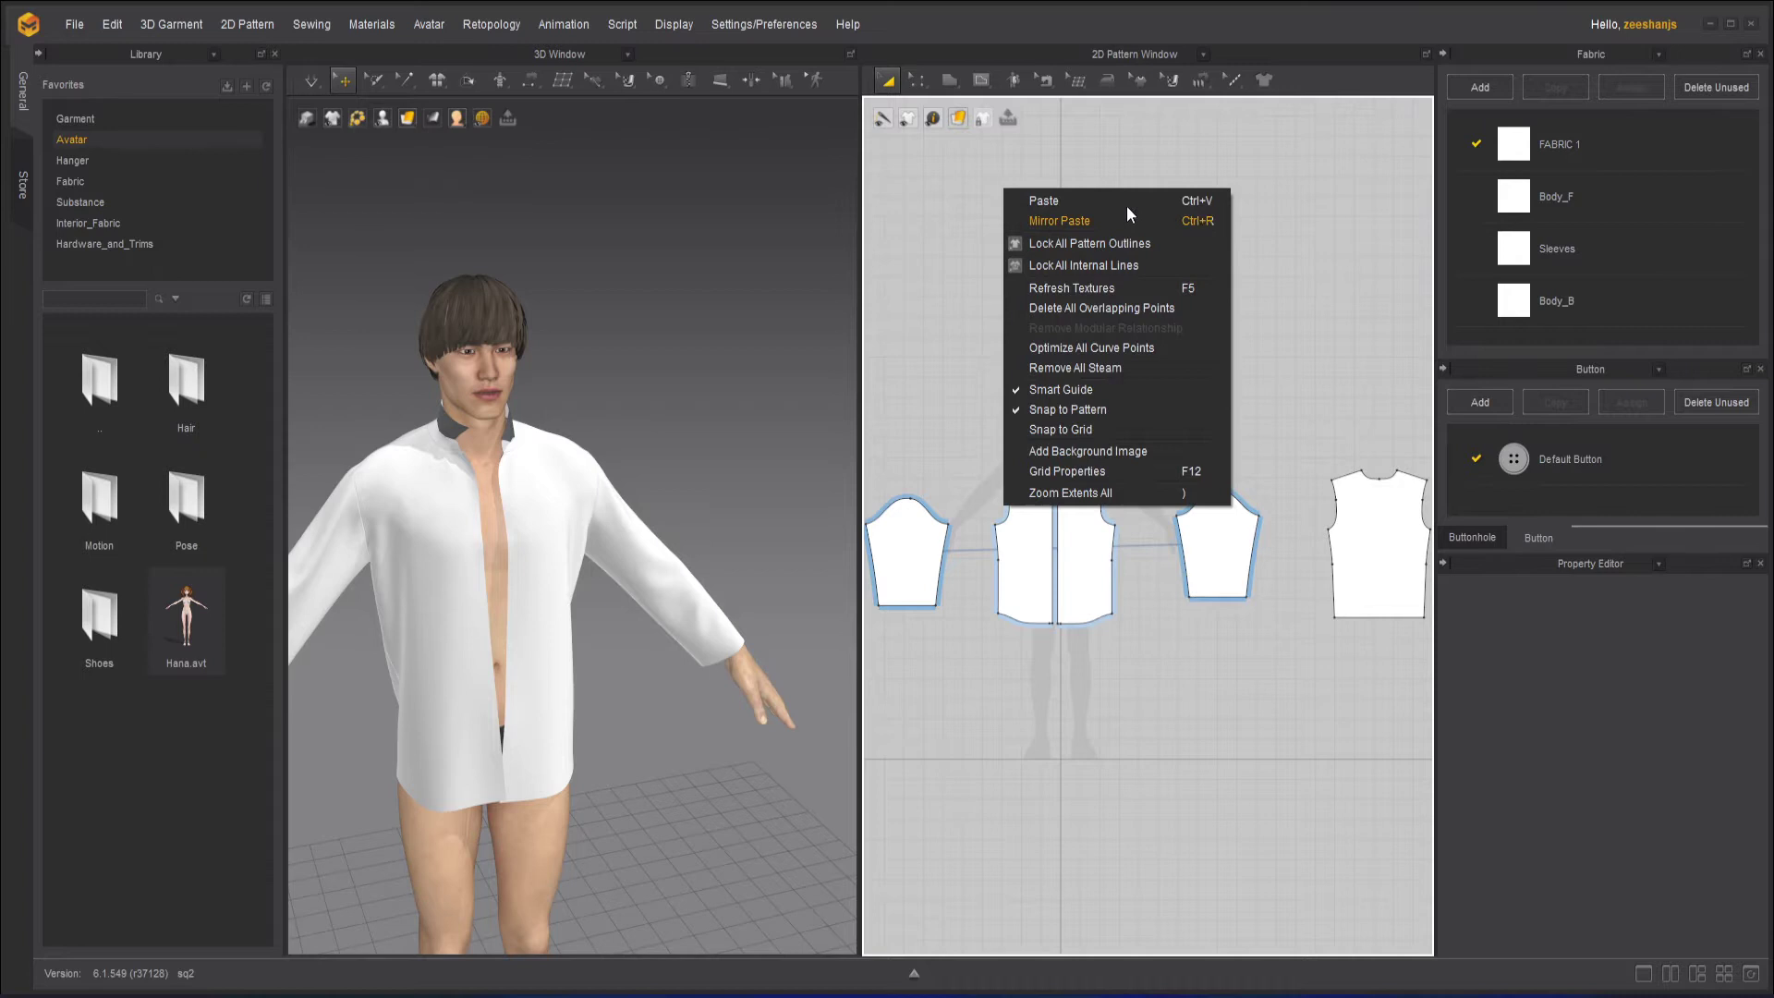
click(1175, 201)
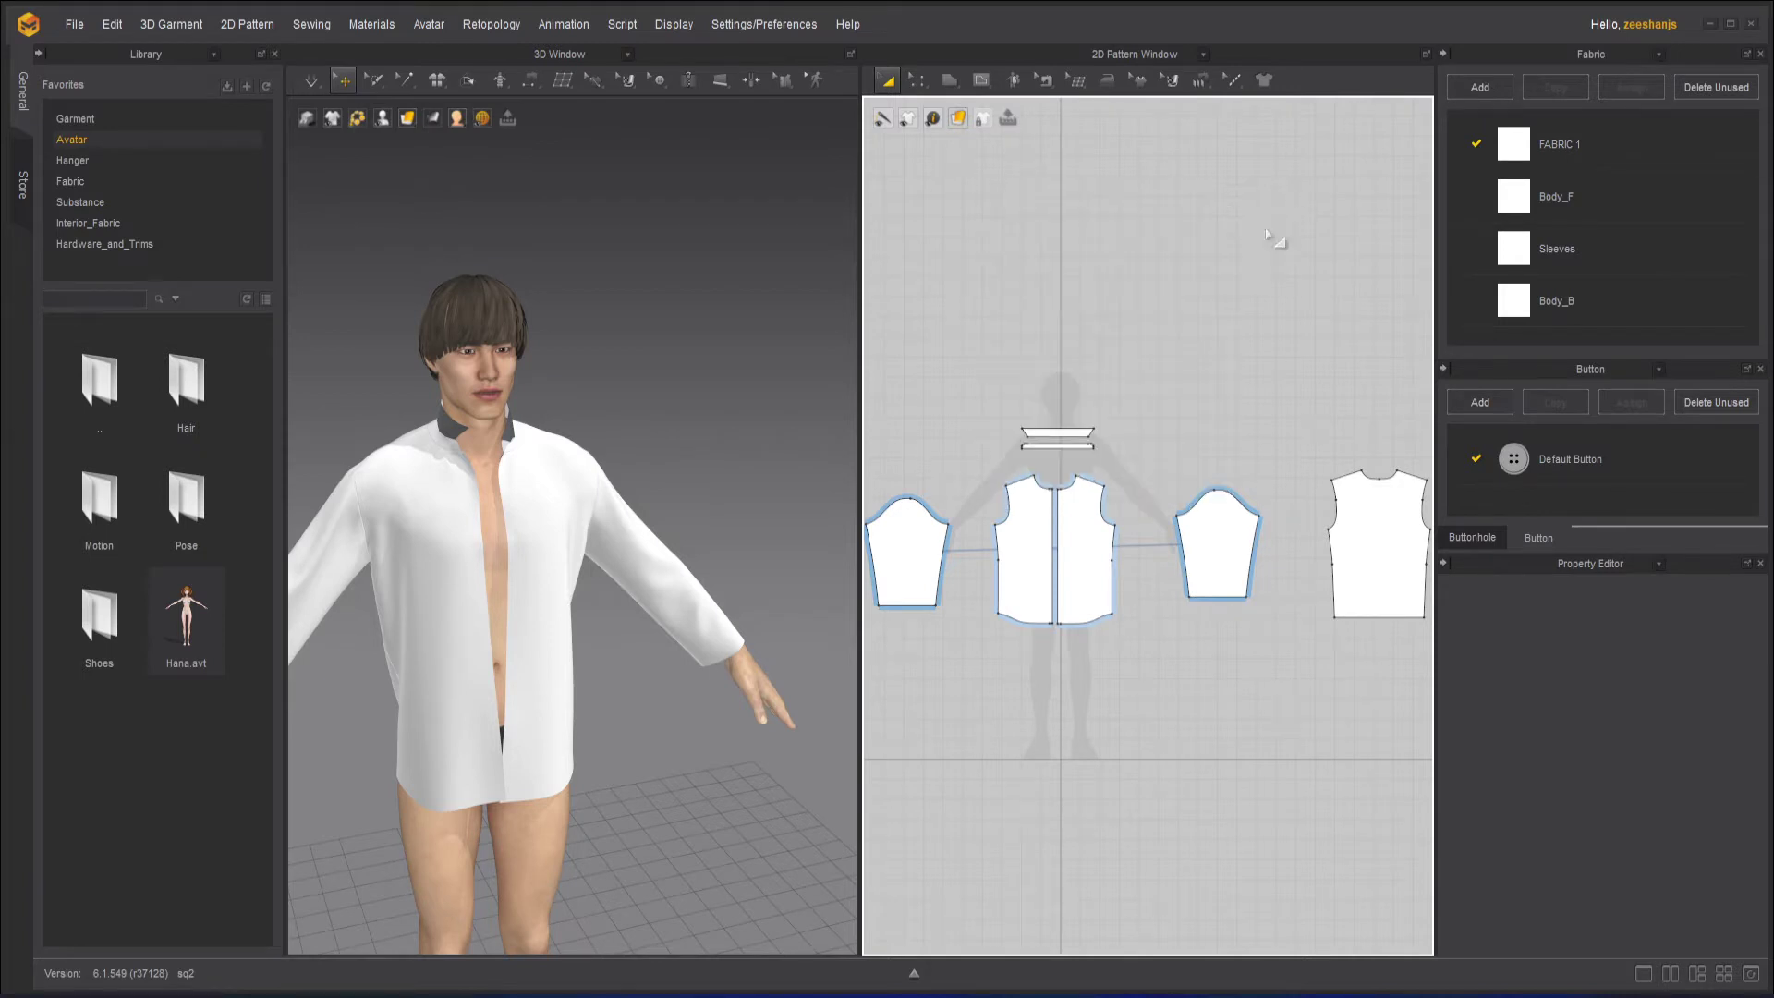
right_click(1268, 231)
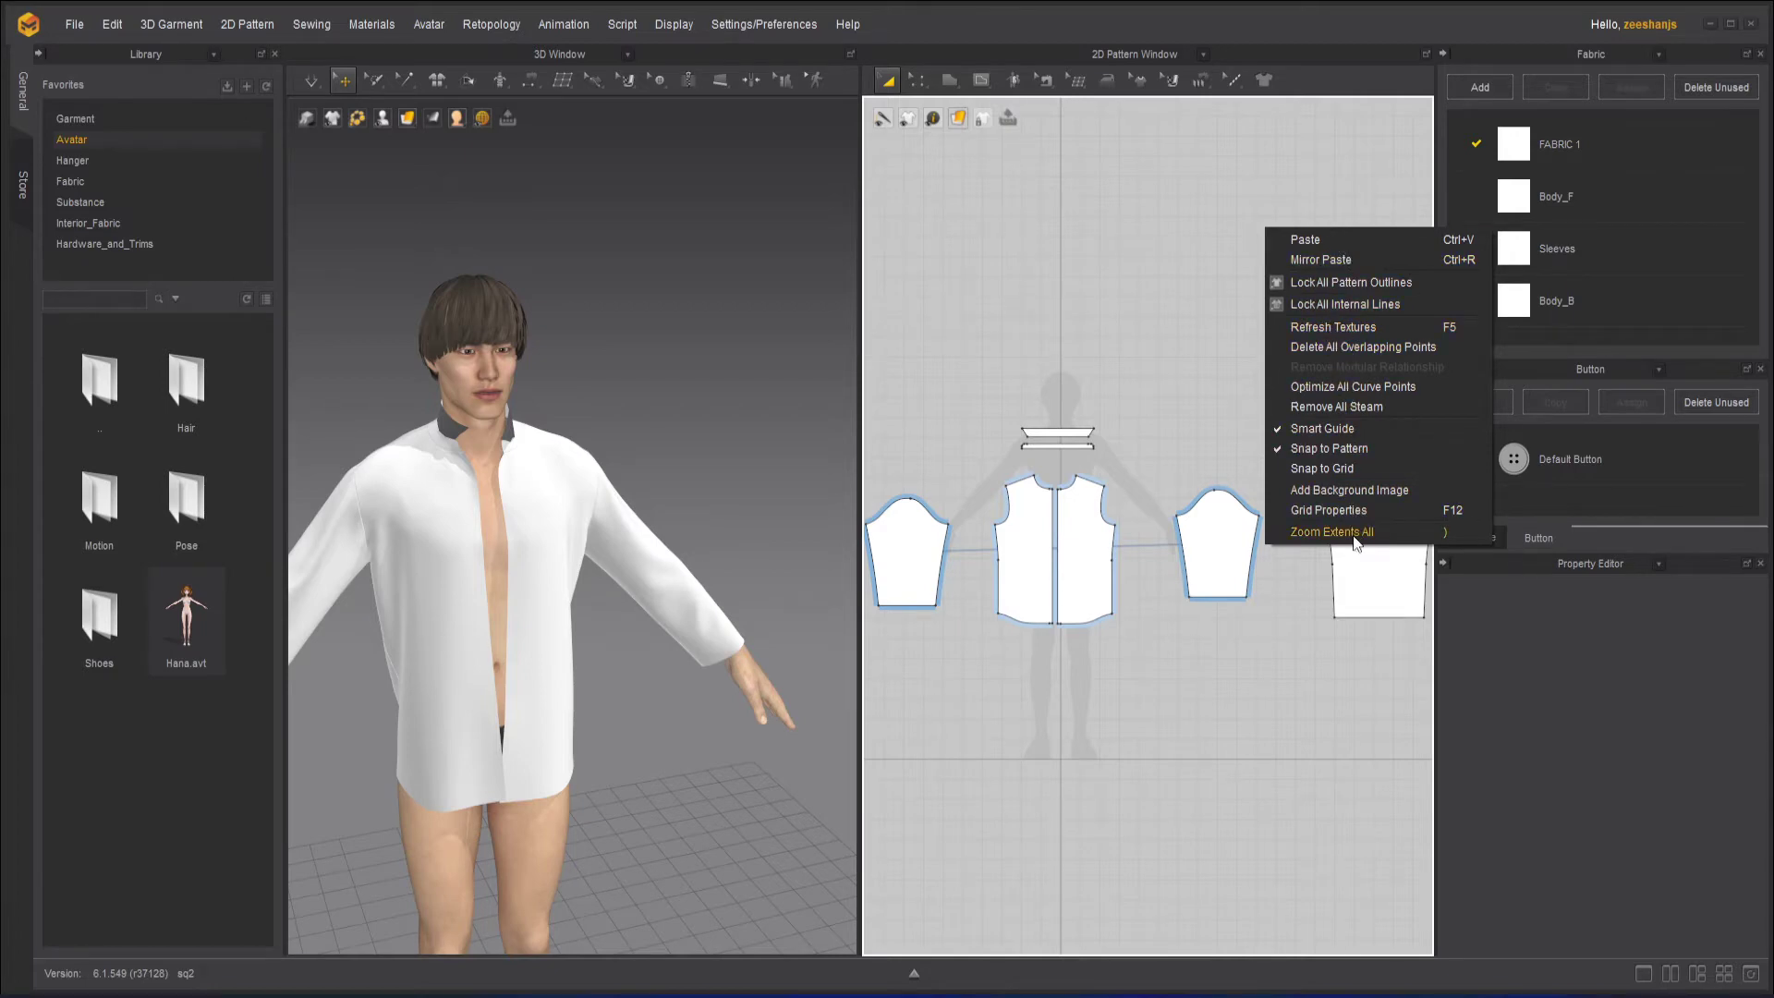
click(947, 81)
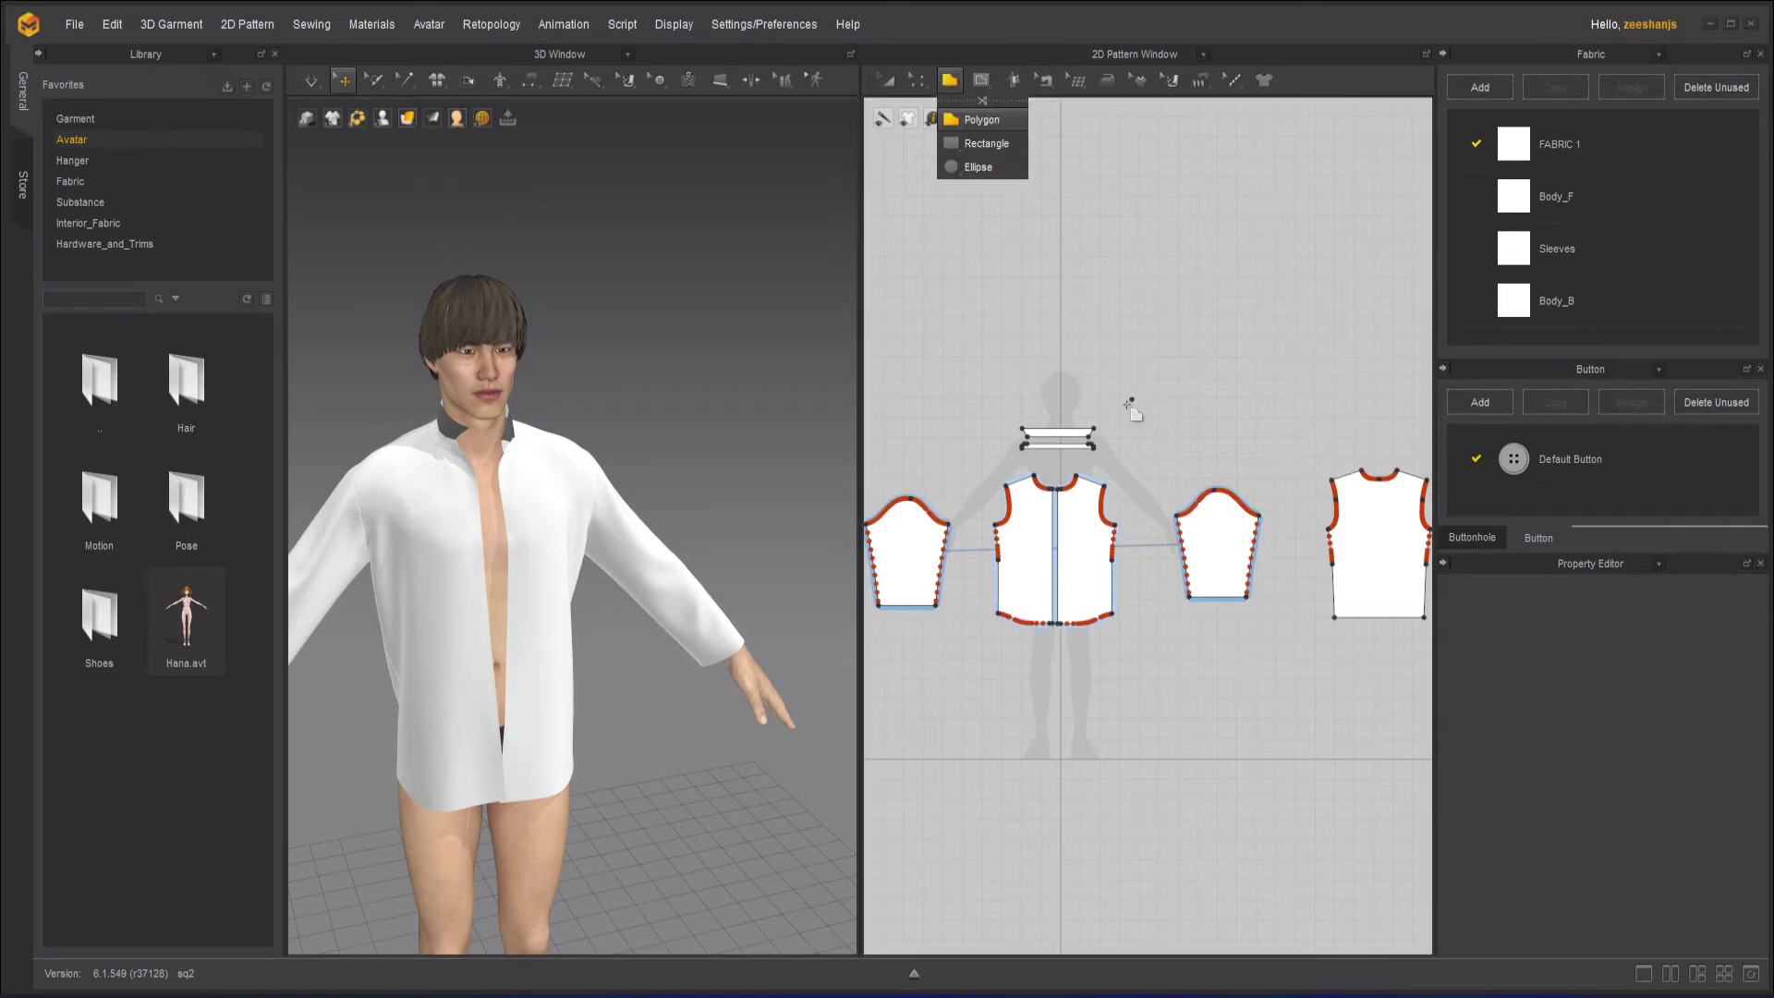
right_click(1109, 503)
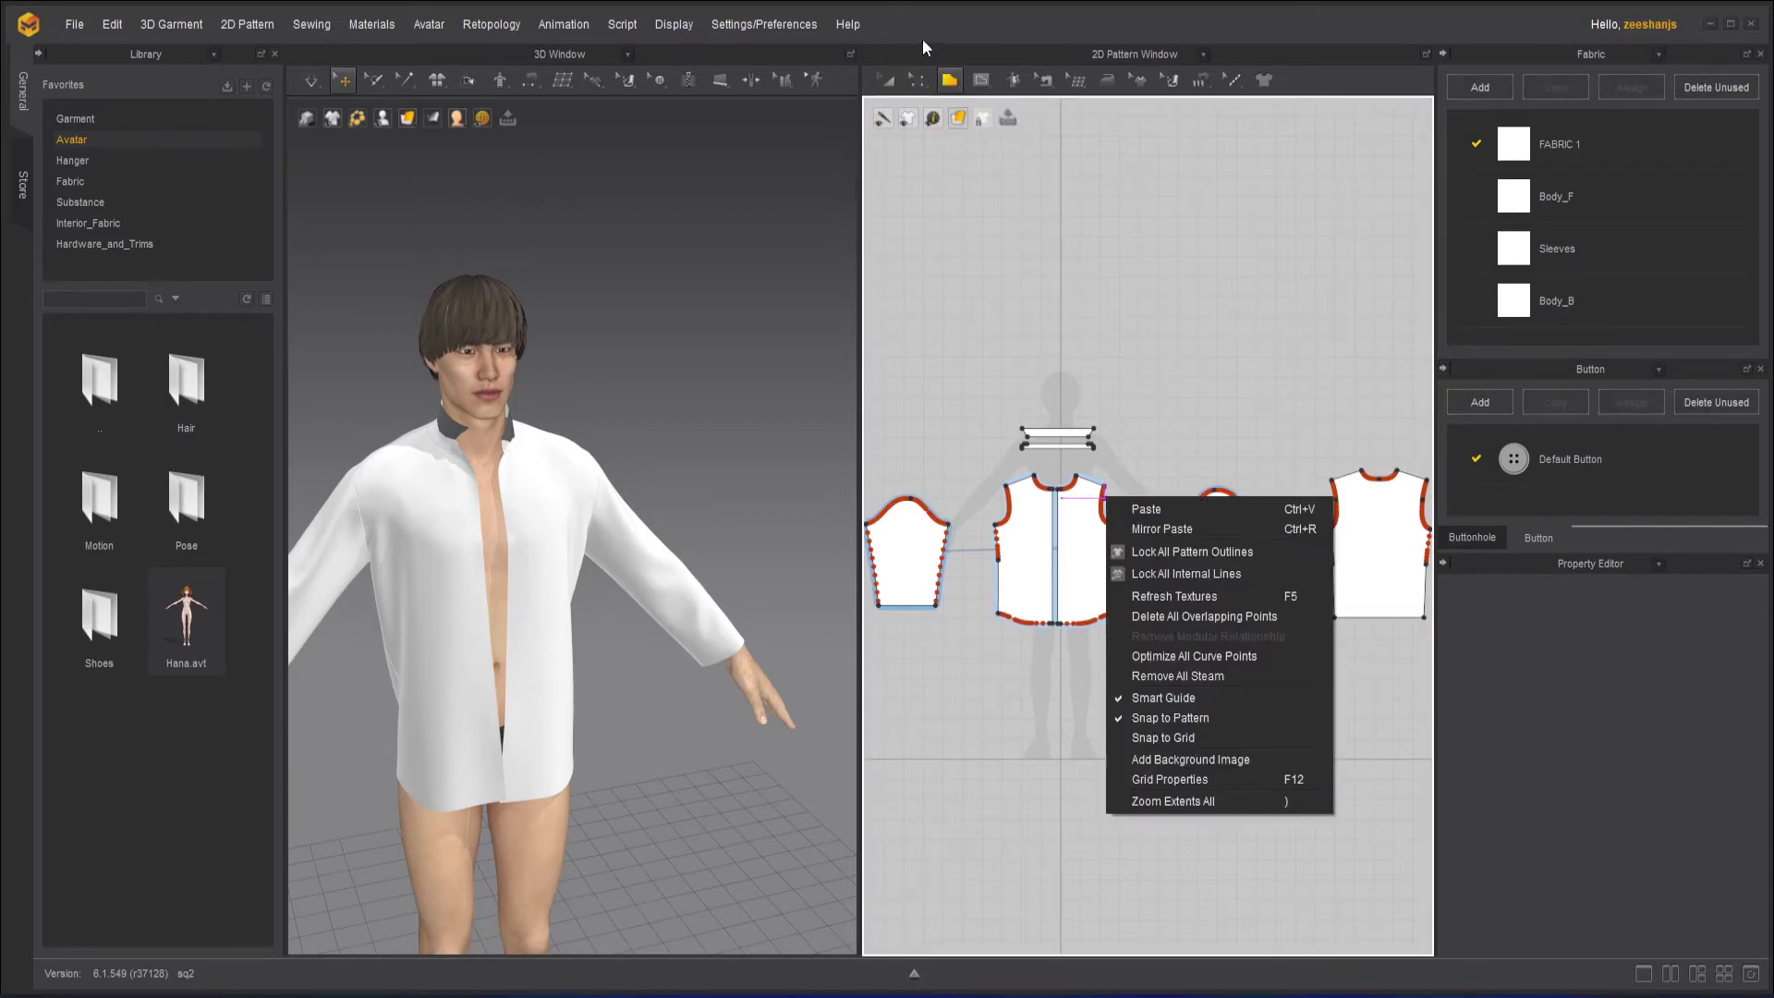
click(889, 79)
right_click(1077, 217)
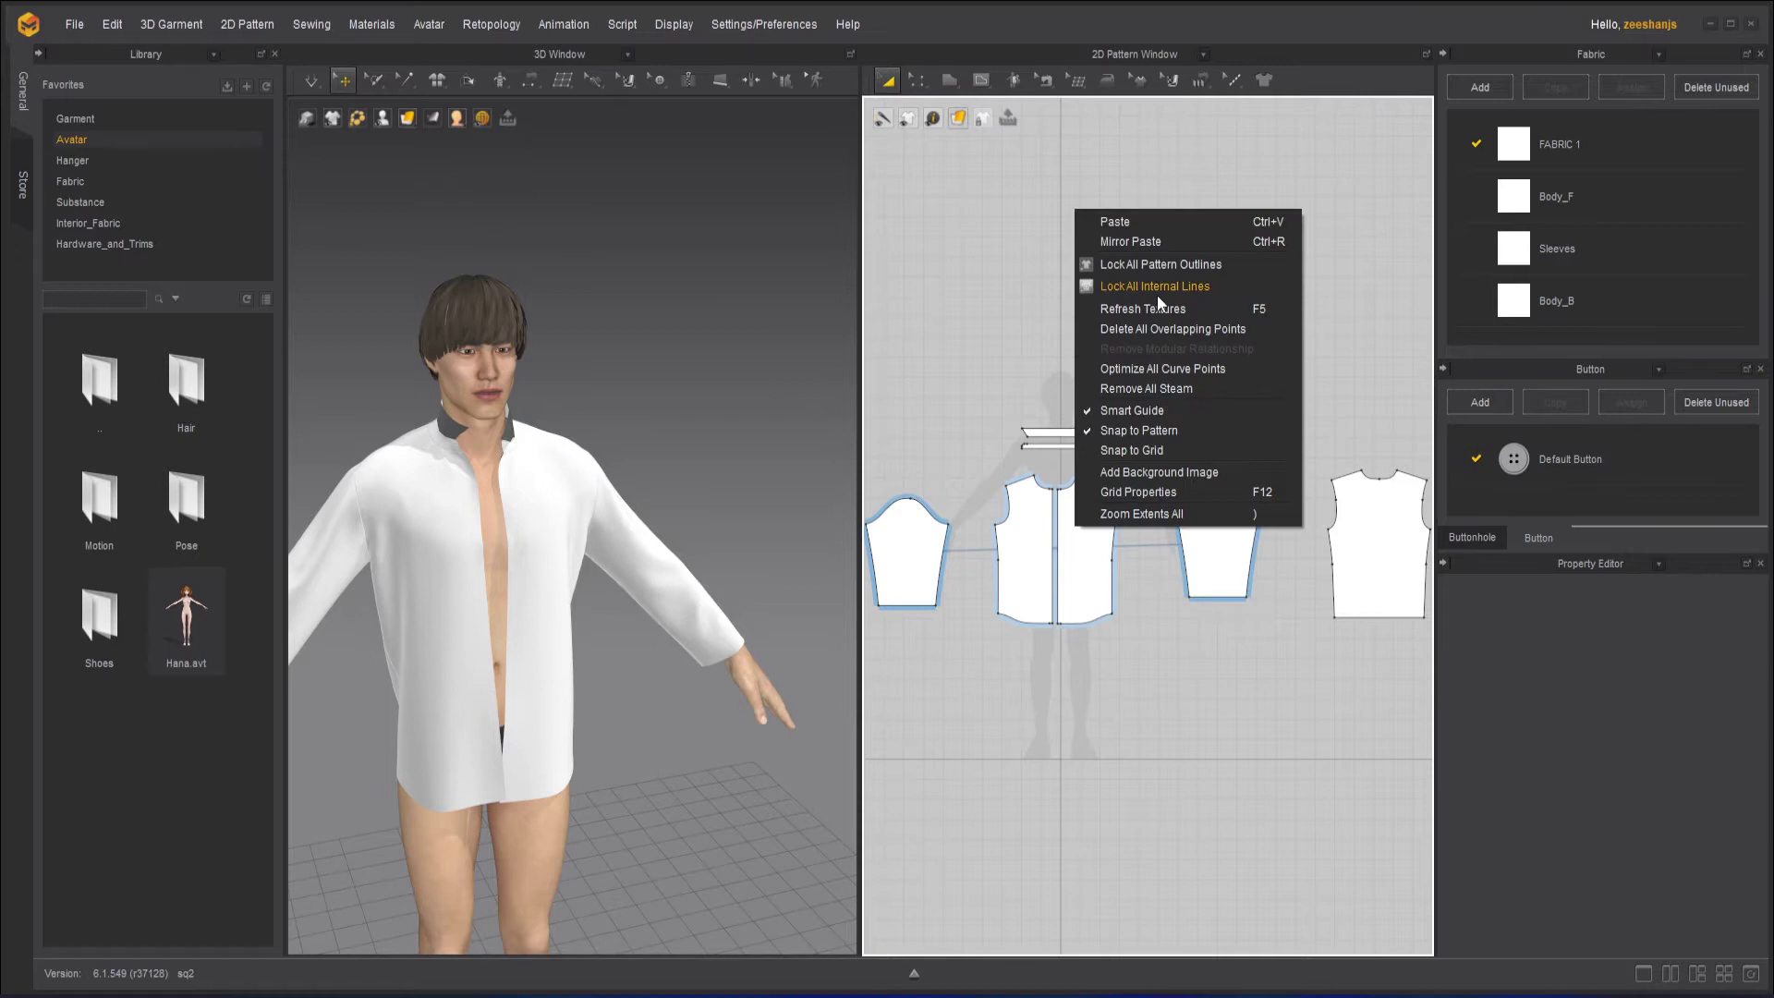
click(662, 246)
scroll(606, 255, up, 2)
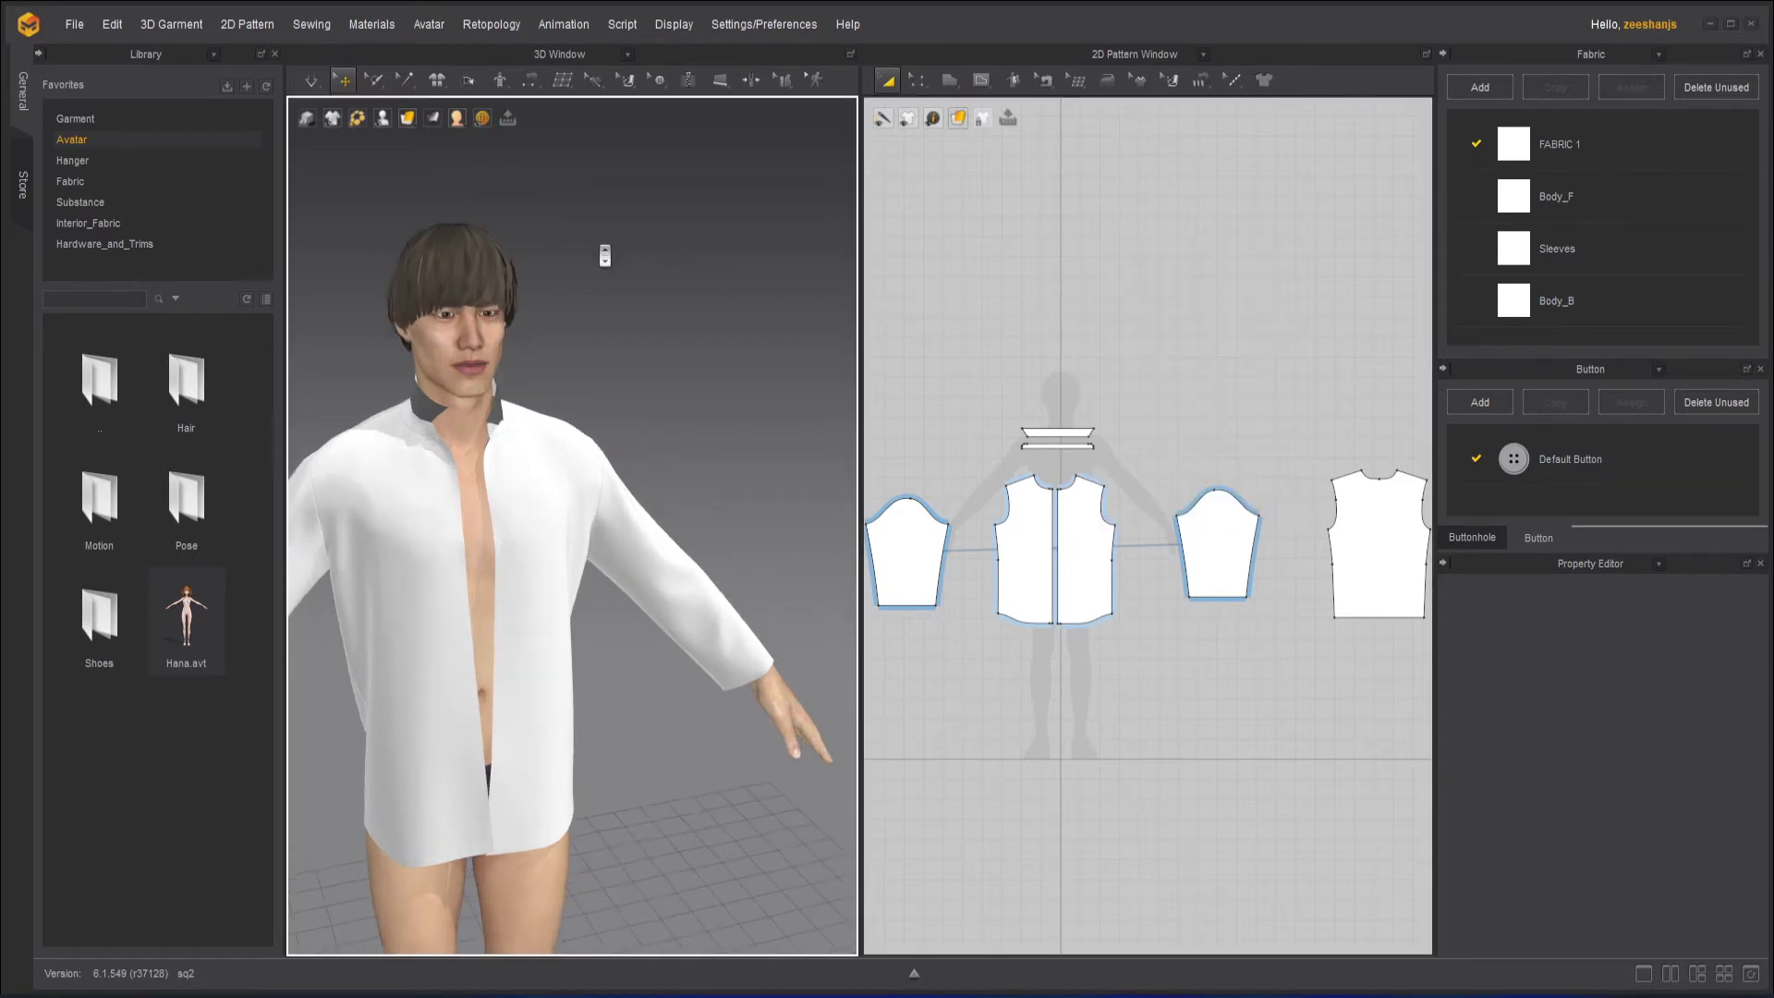
Cycle the numpad preset views: side (6), top (5), back (8), bottom (0), angled front (1).
right_click(597, 215)
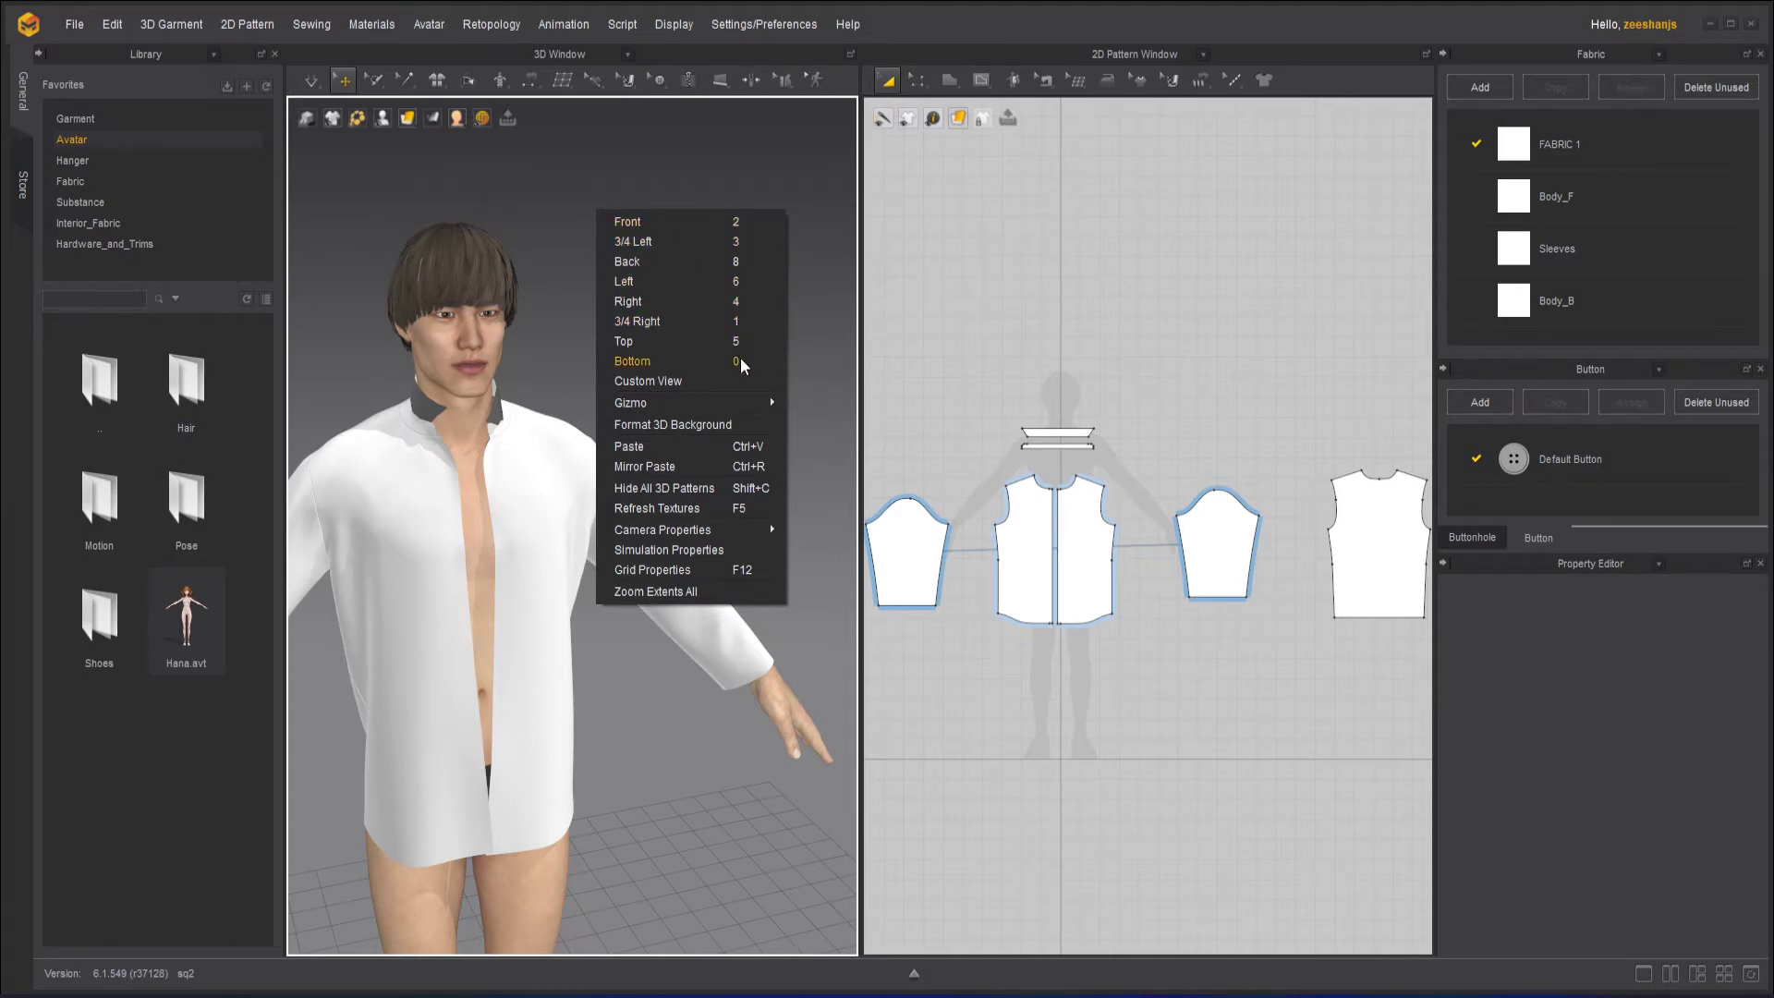
click(723, 174)
scroll(649, 242, down, 5)
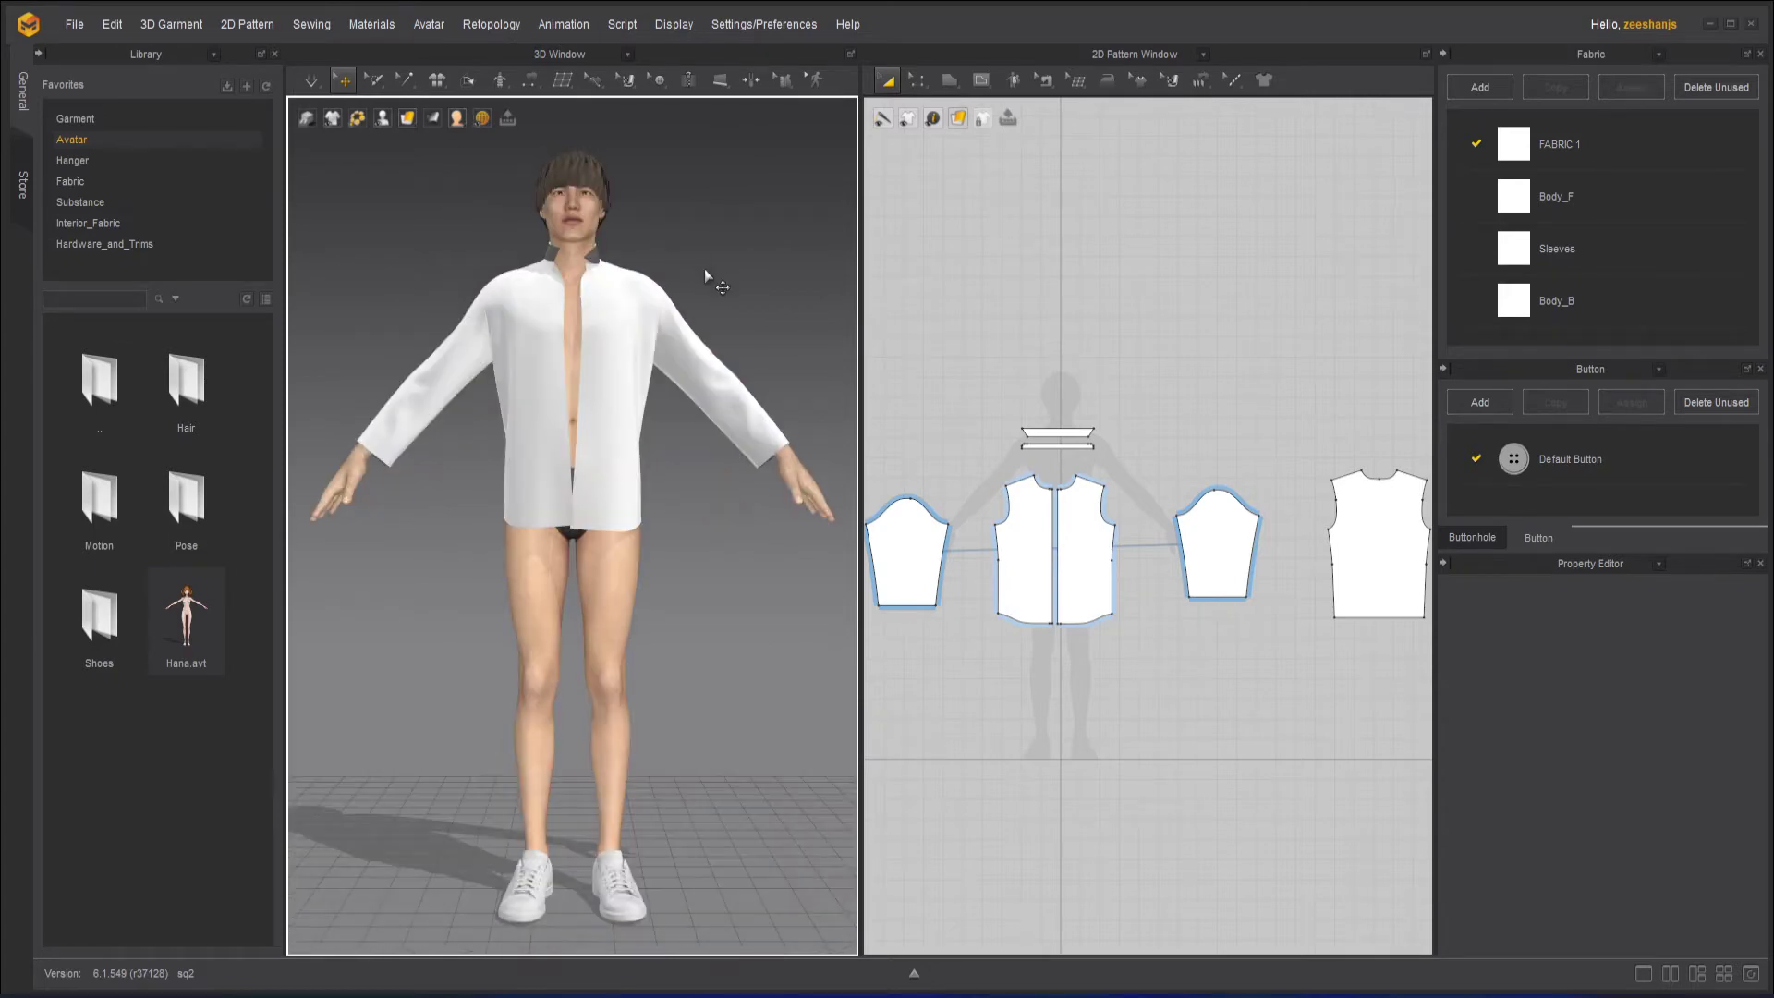
key(6)
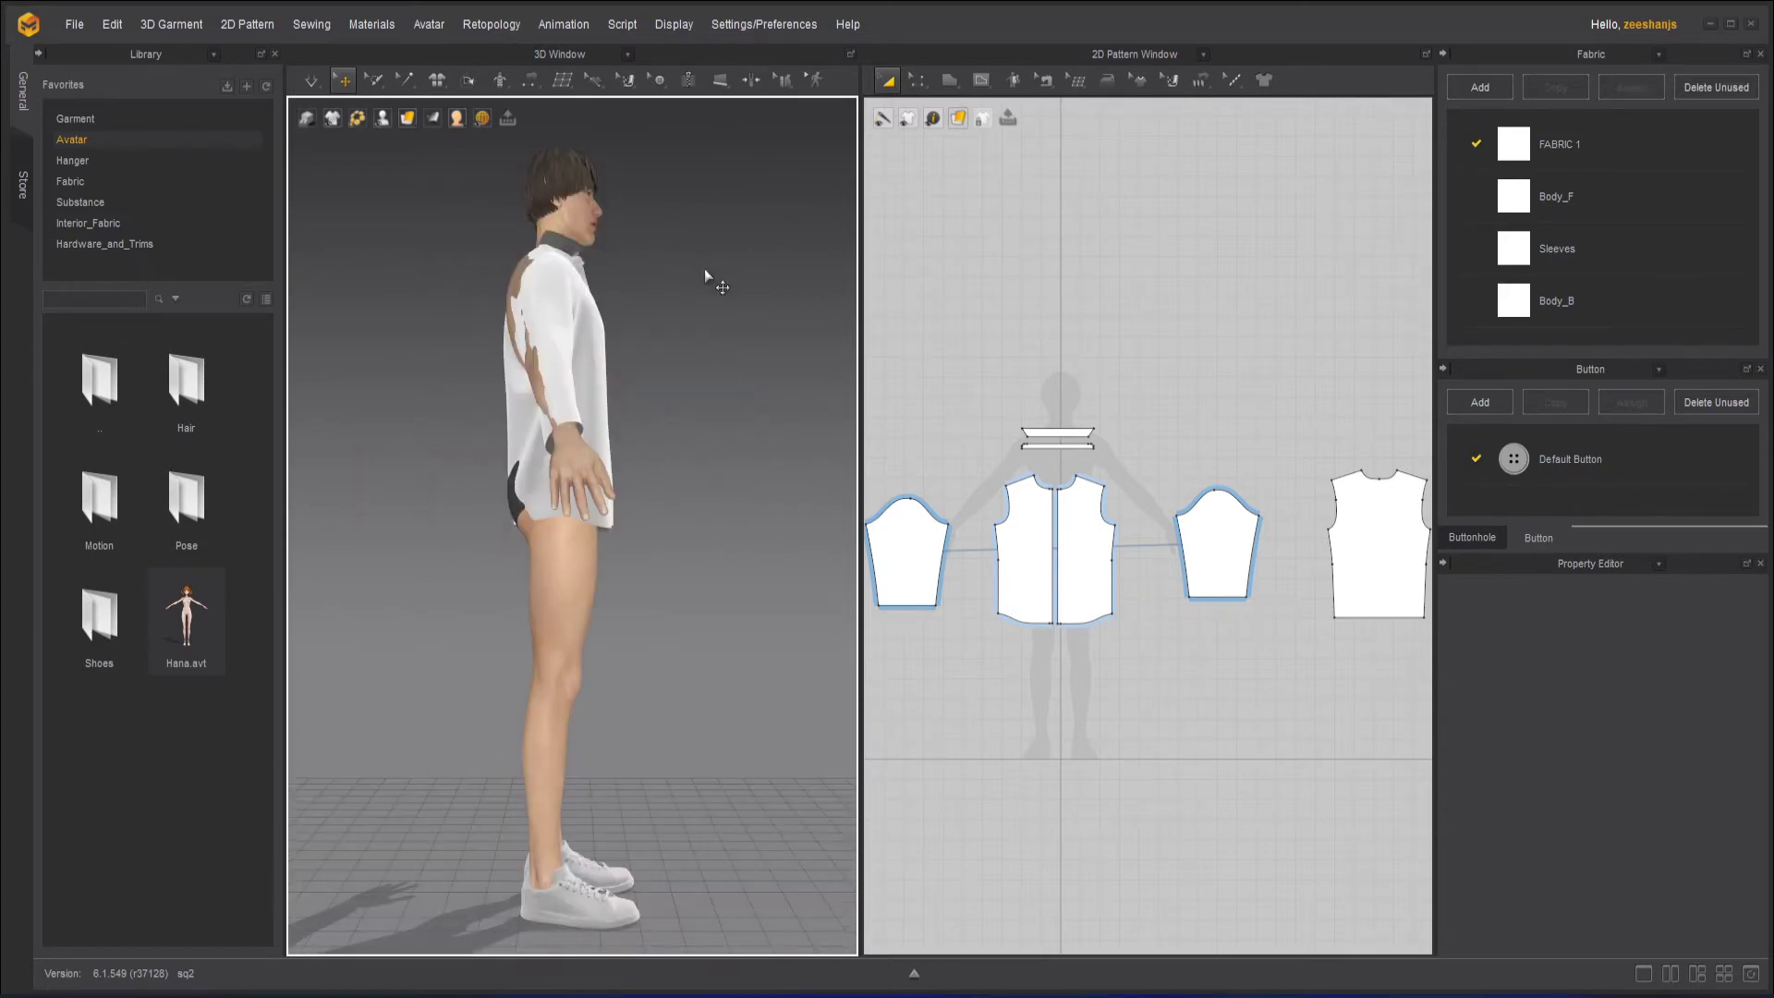
key(5)
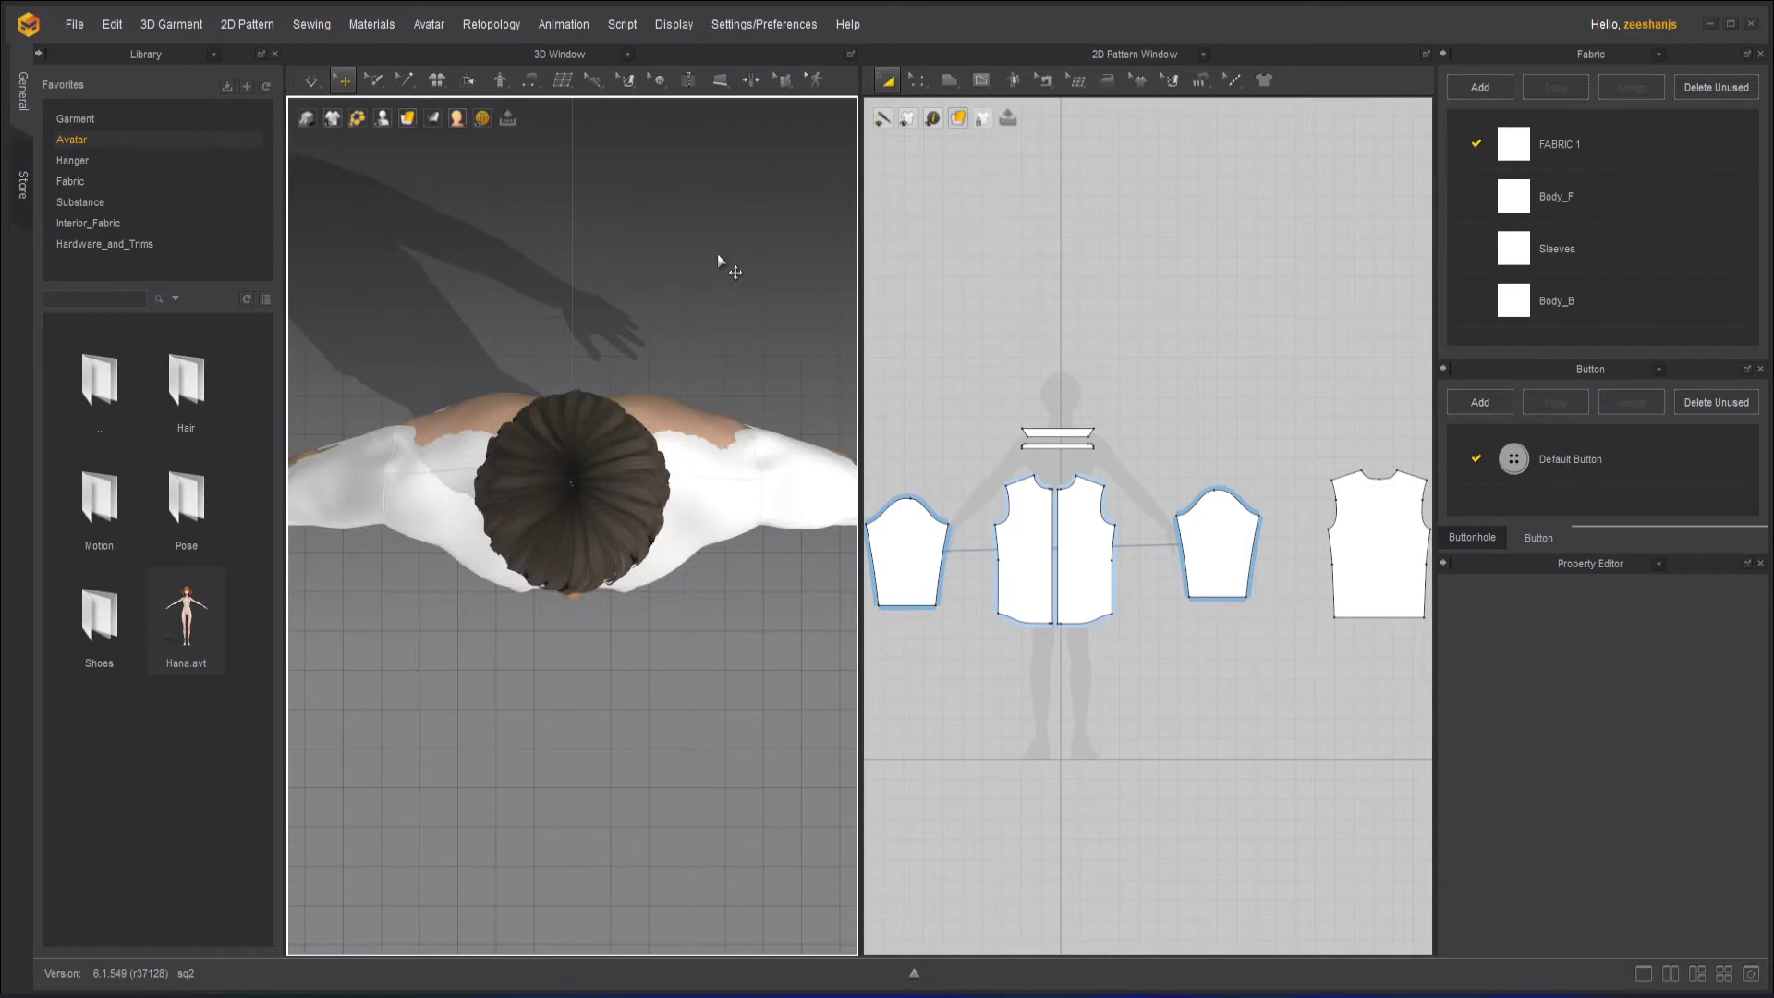
key(6)
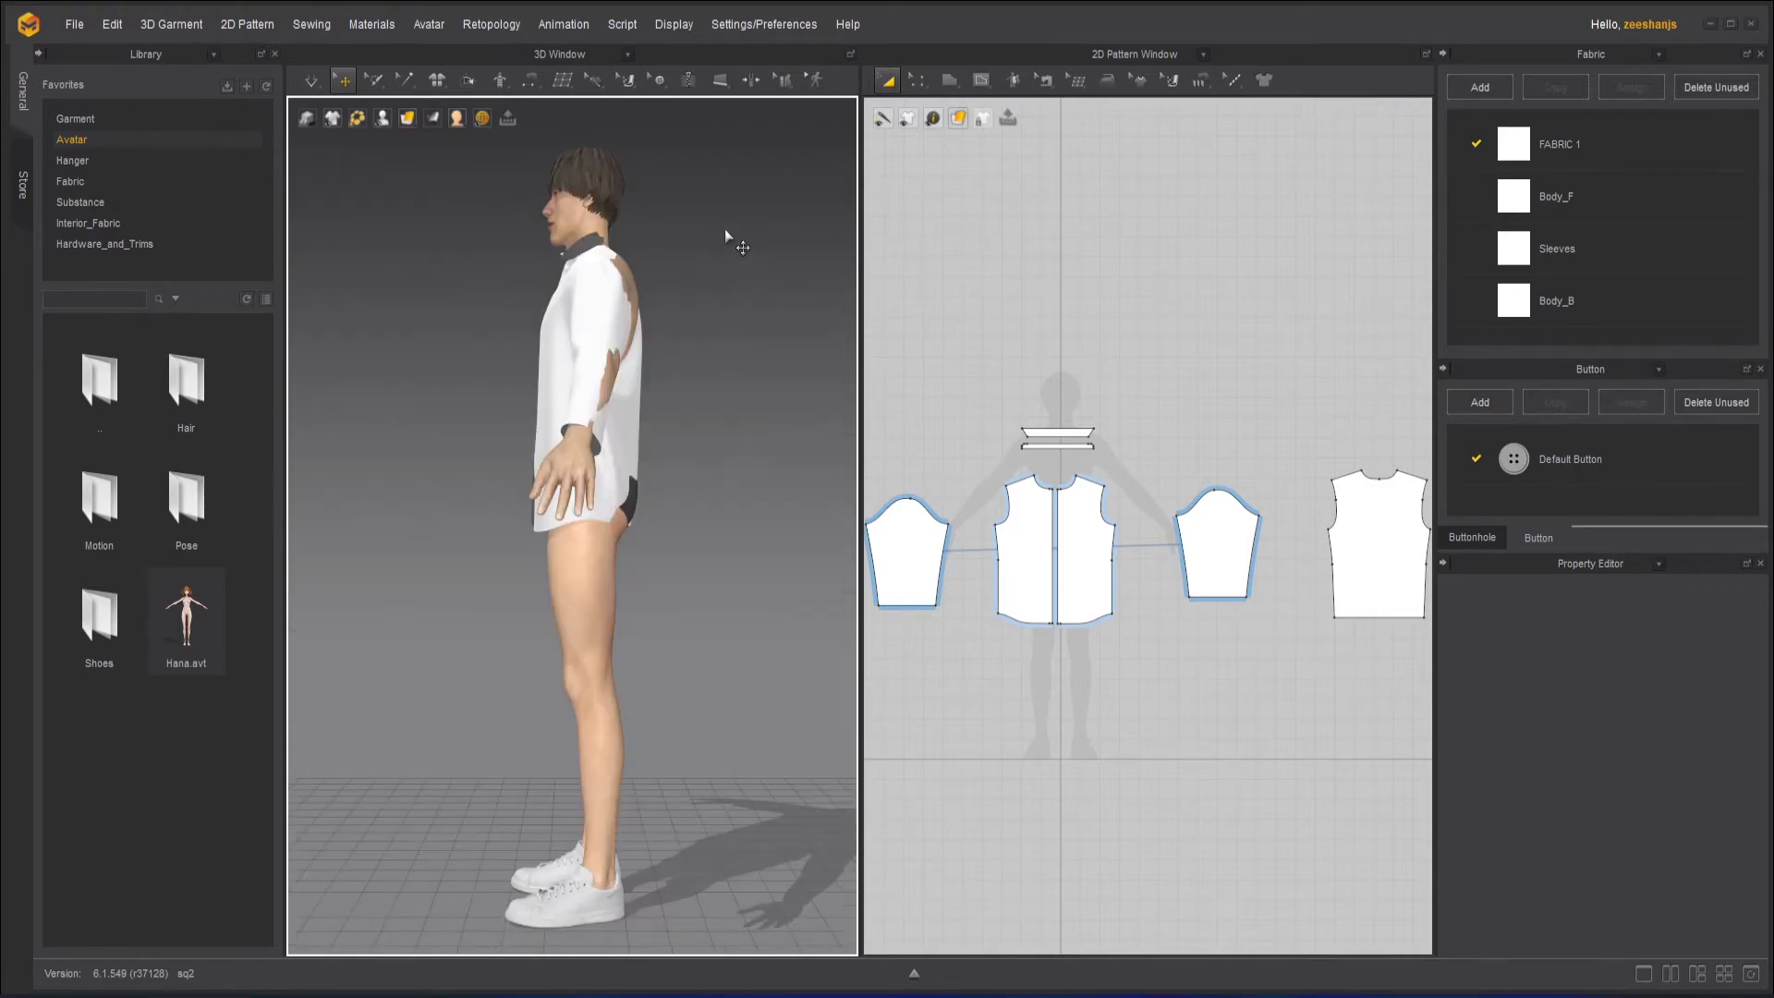
key(8)
key(0)
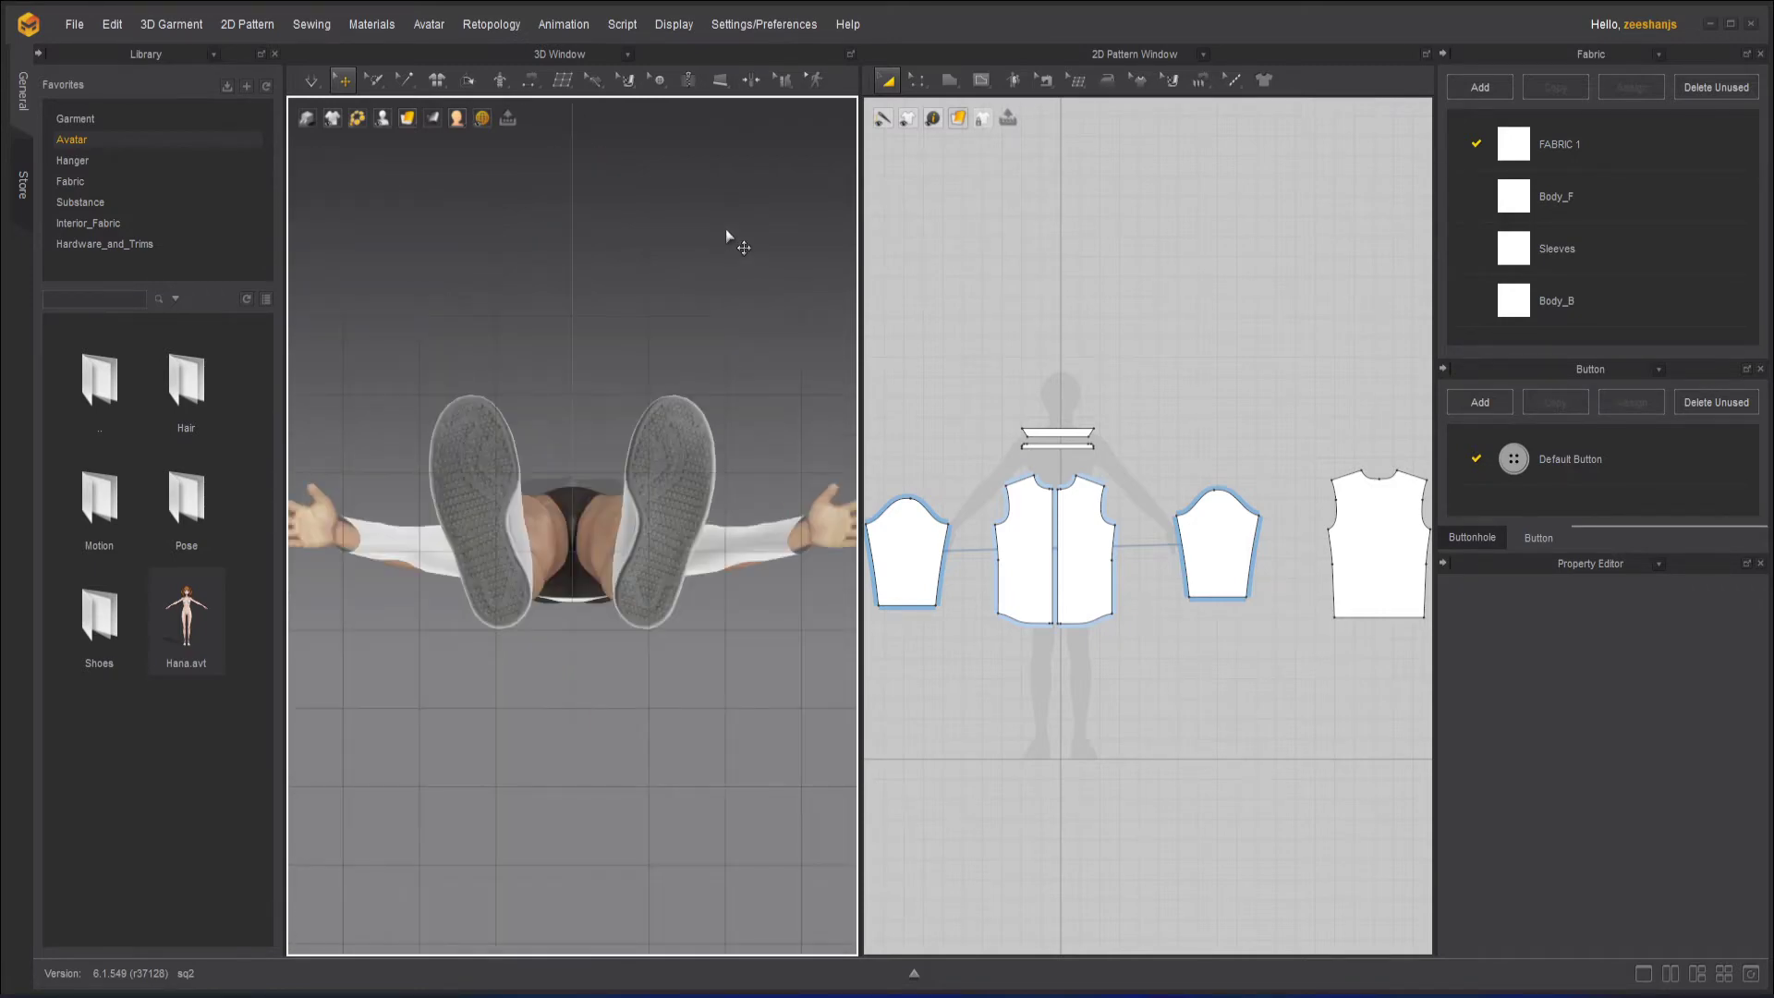
key(1)
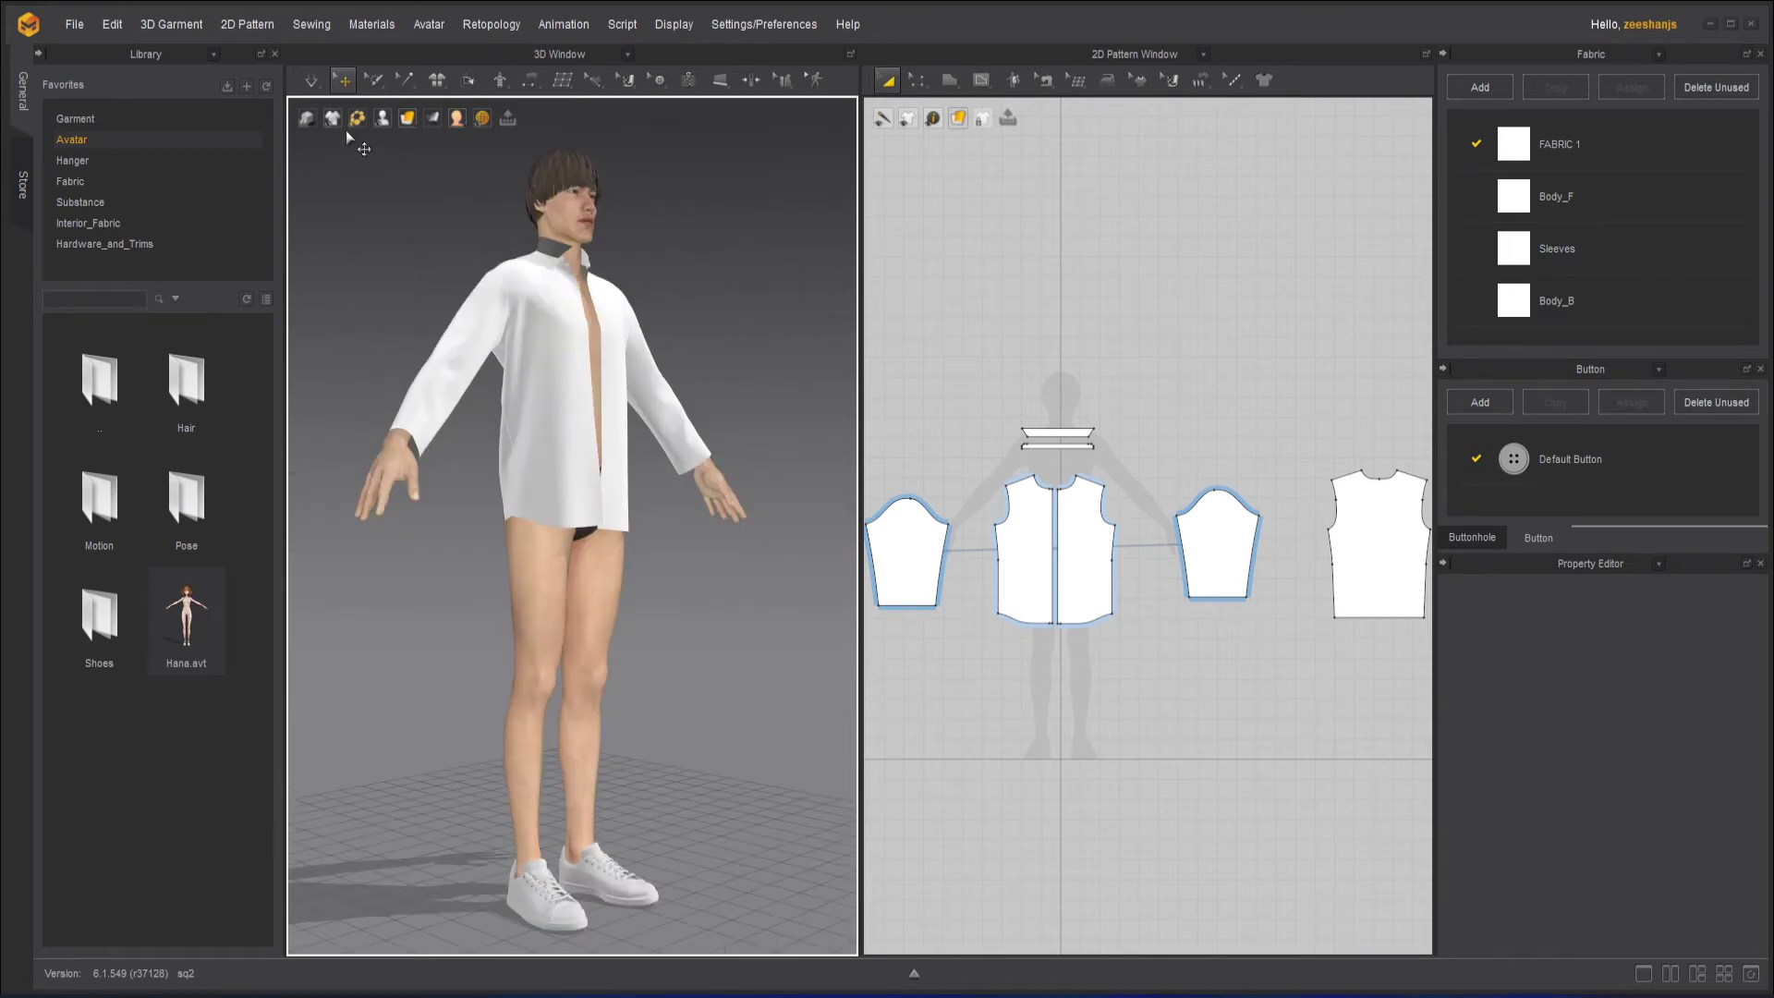
Orbit closer, switch to the front view (2), zoom in and pause the simulation.
key(q)
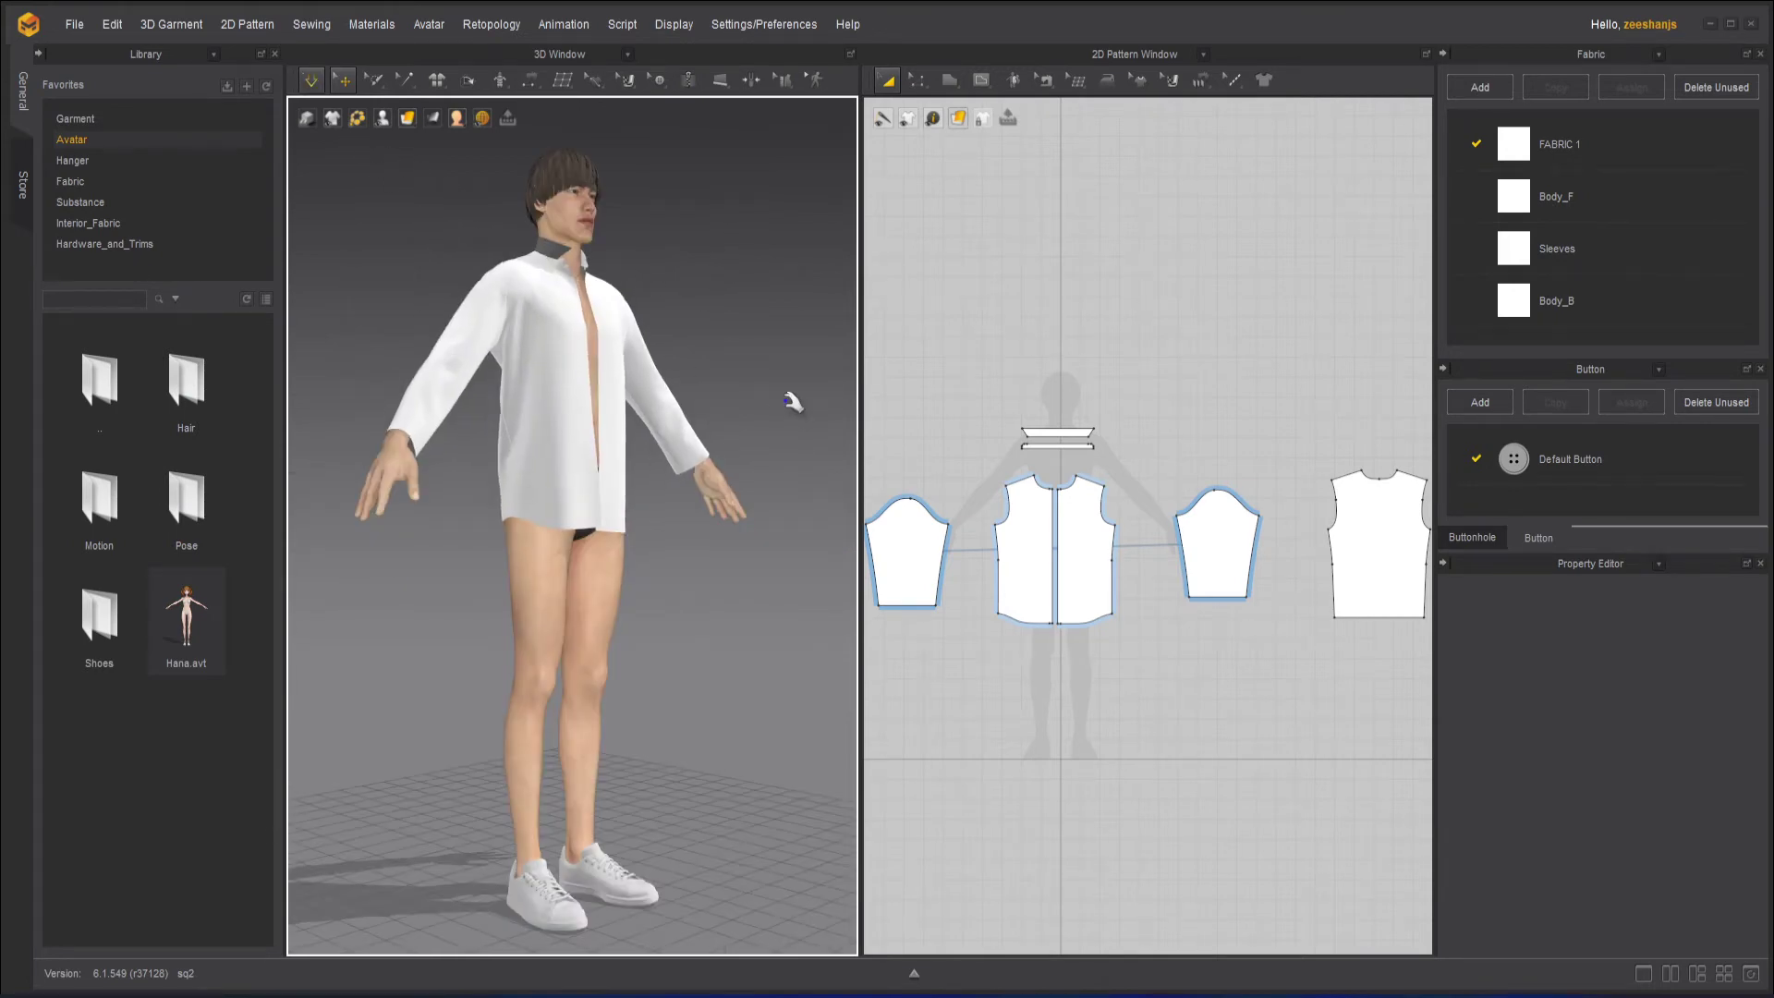
right_drag(763, 359, 676, 453)
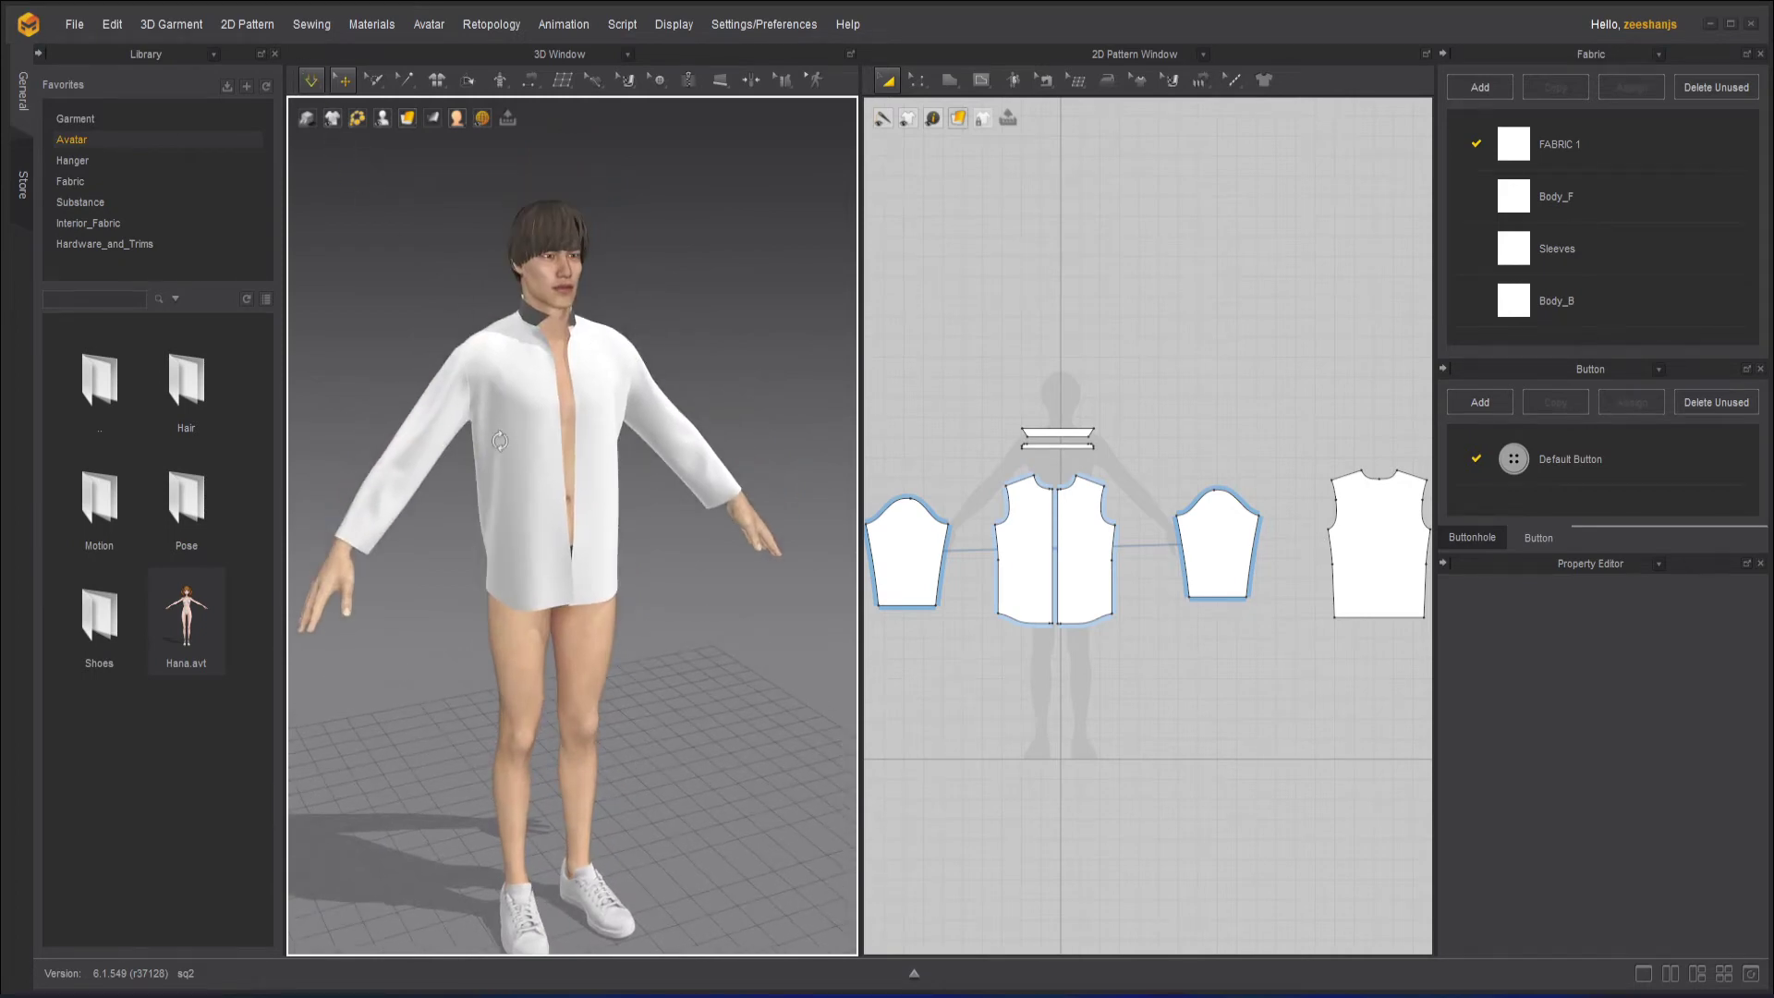
key(8)
key(2)
scroll(621, 441, up, 4)
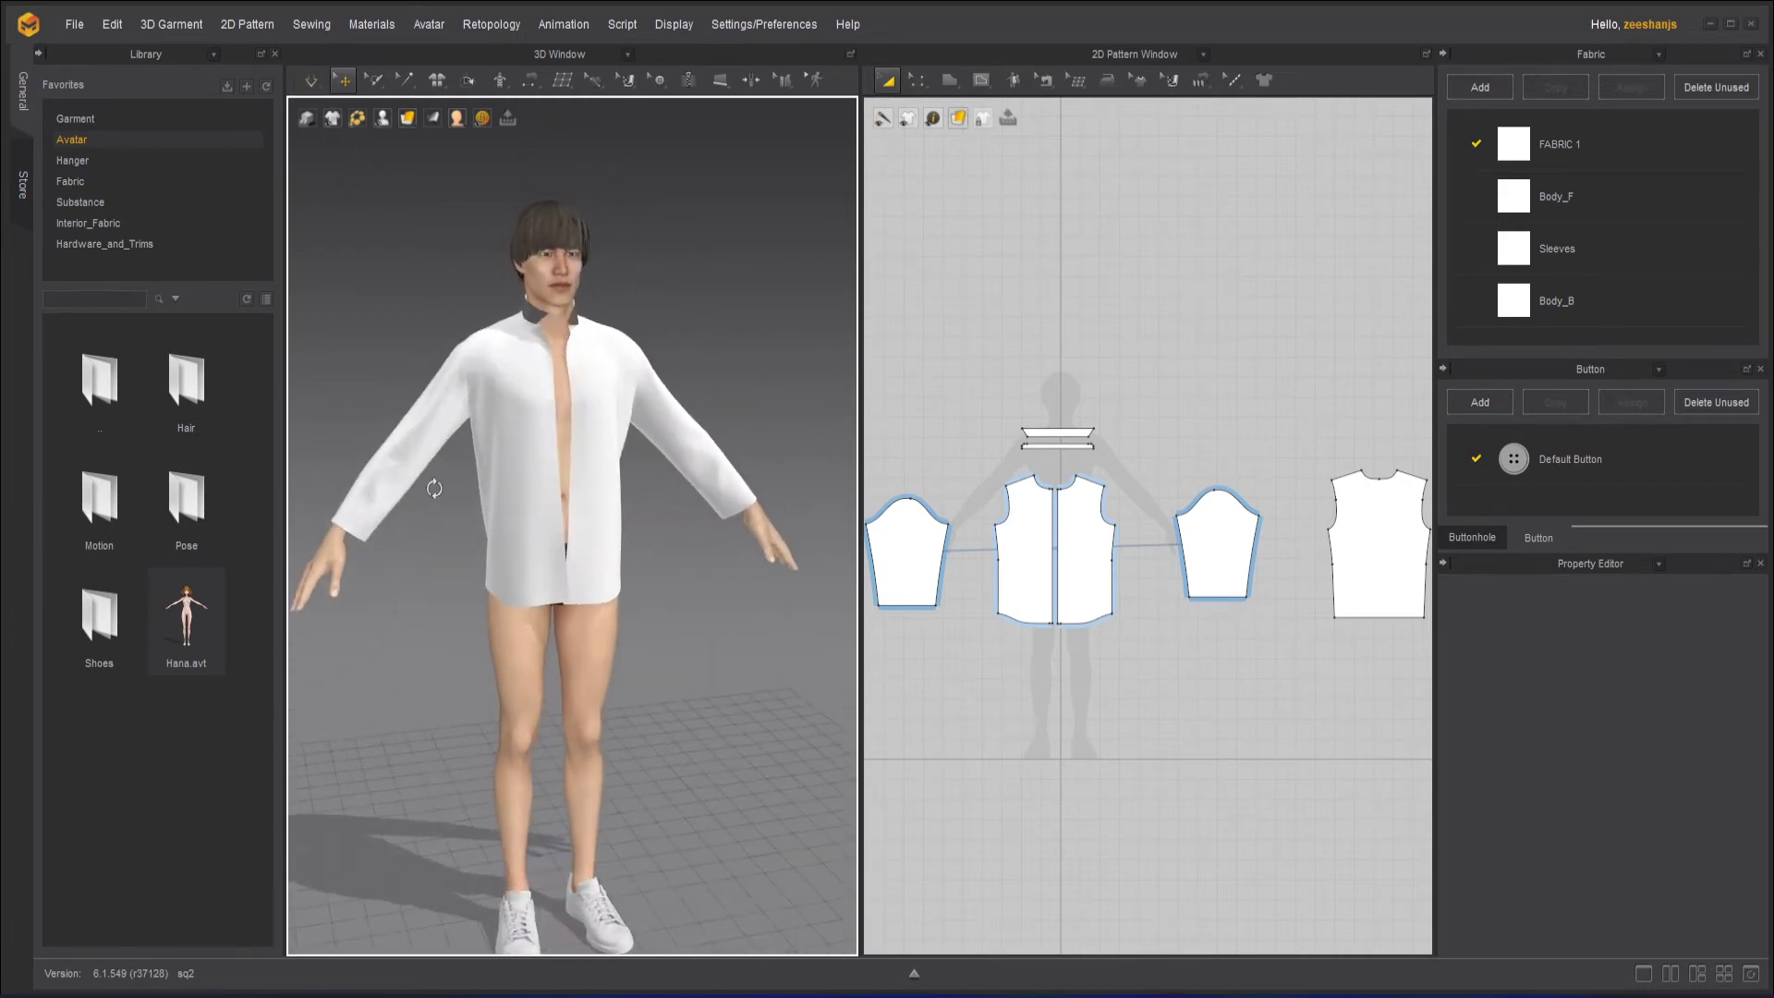
key(space)
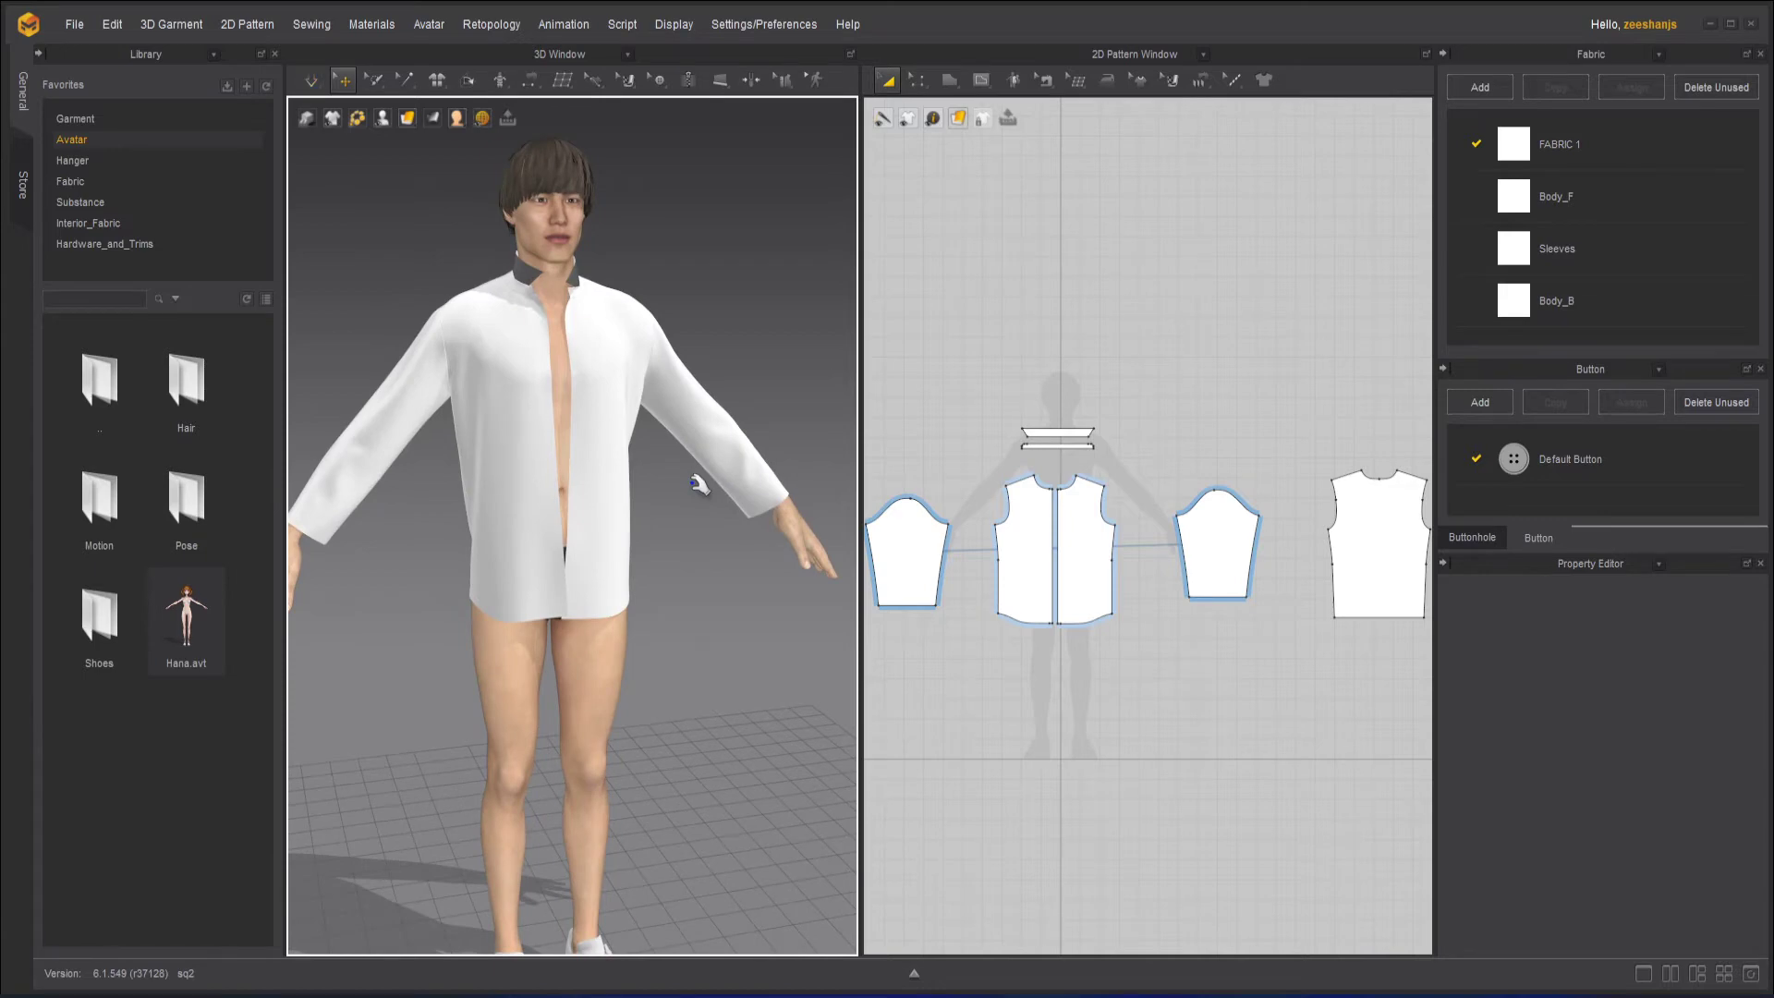
Open the Custom View panel and move it over the pattern window.
right_click(687, 192)
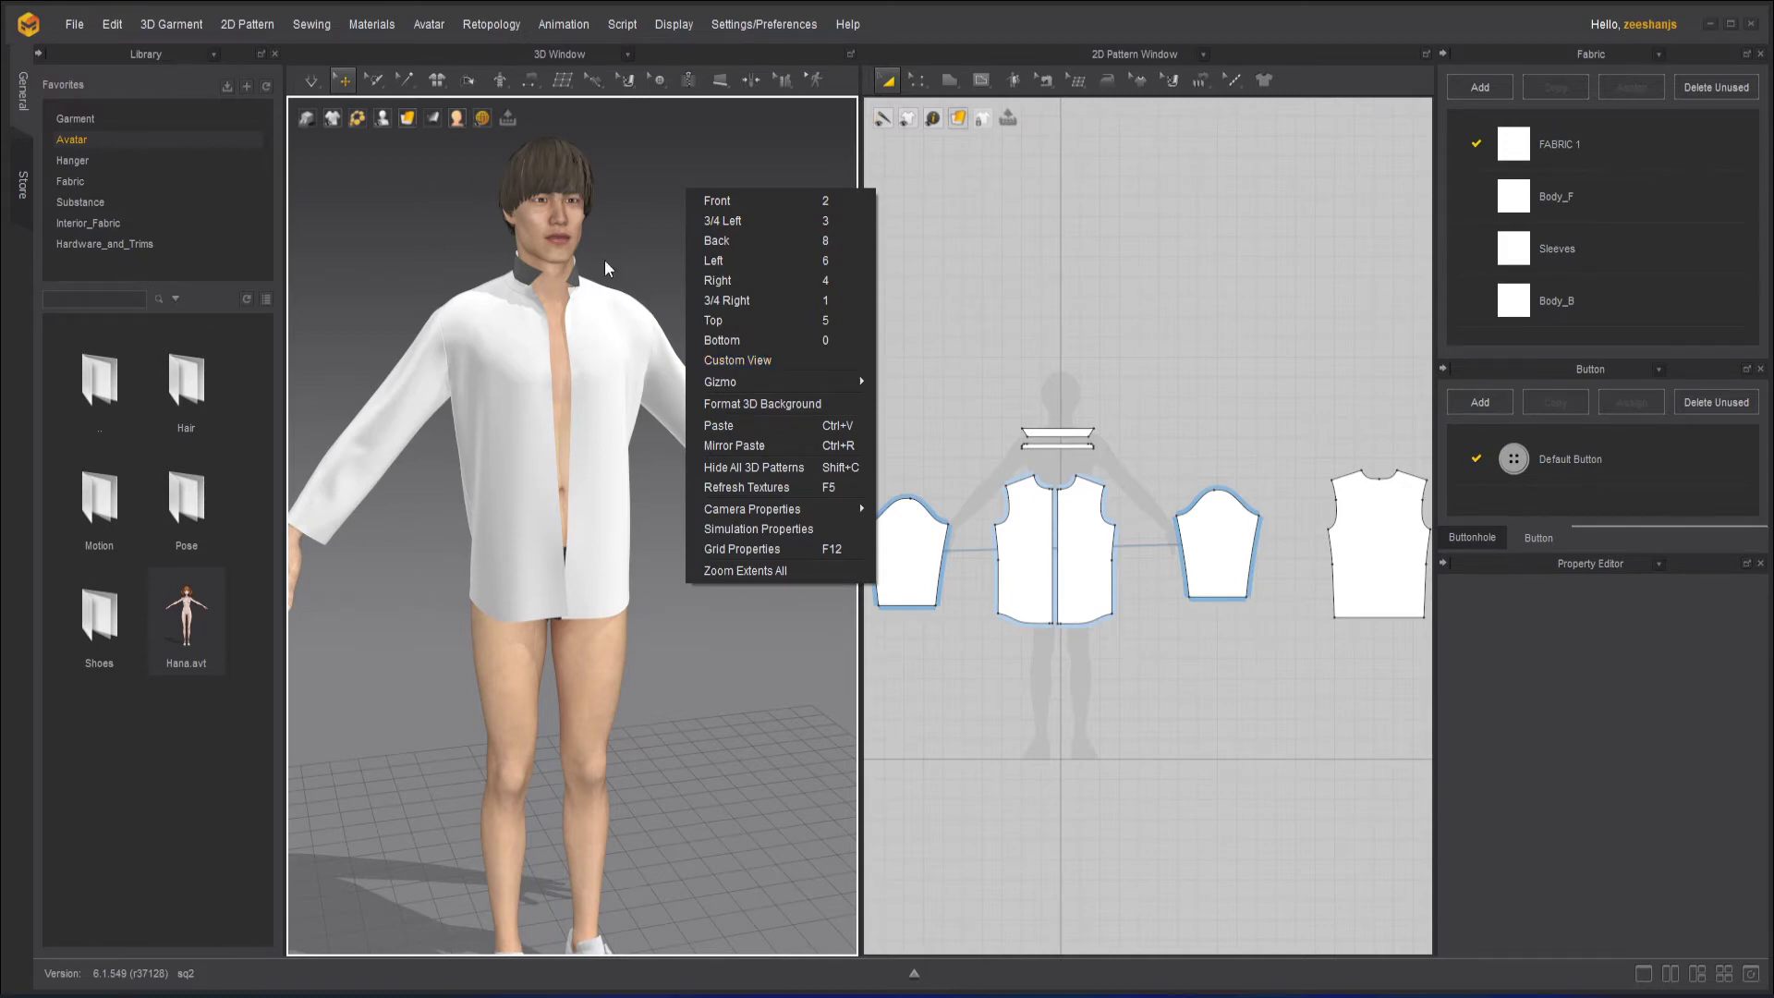
click(758, 361)
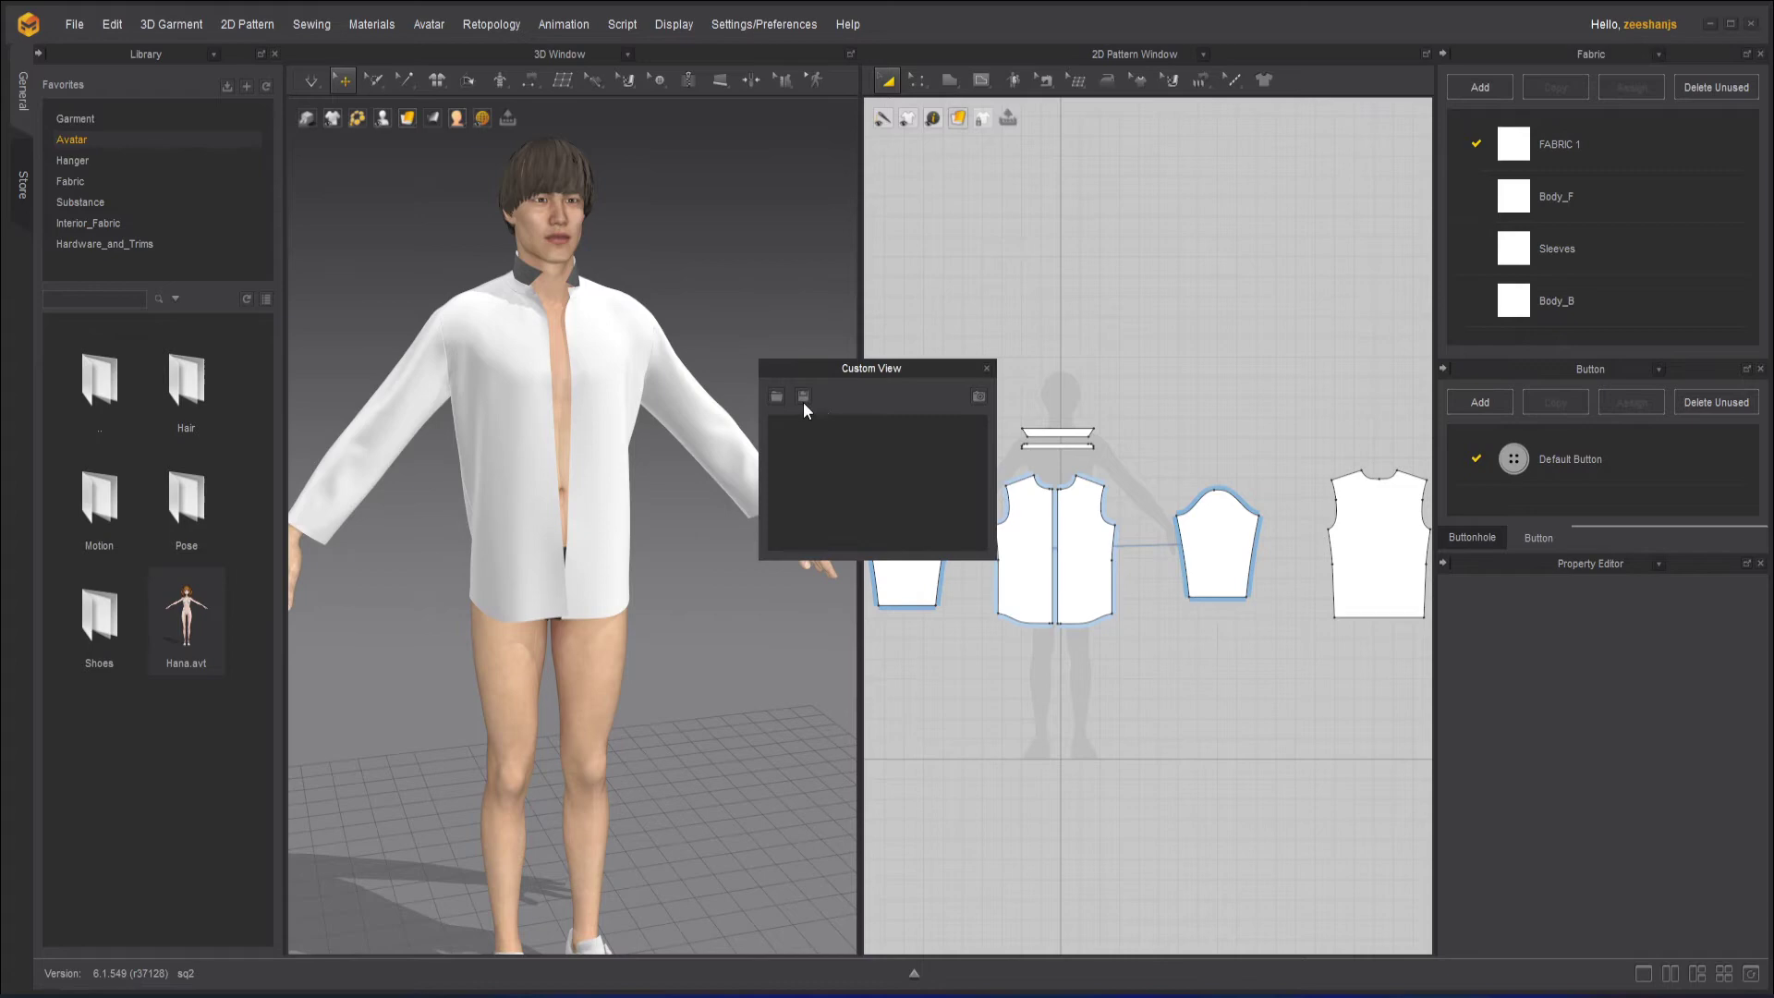
drag(868, 368, 1036, 211)
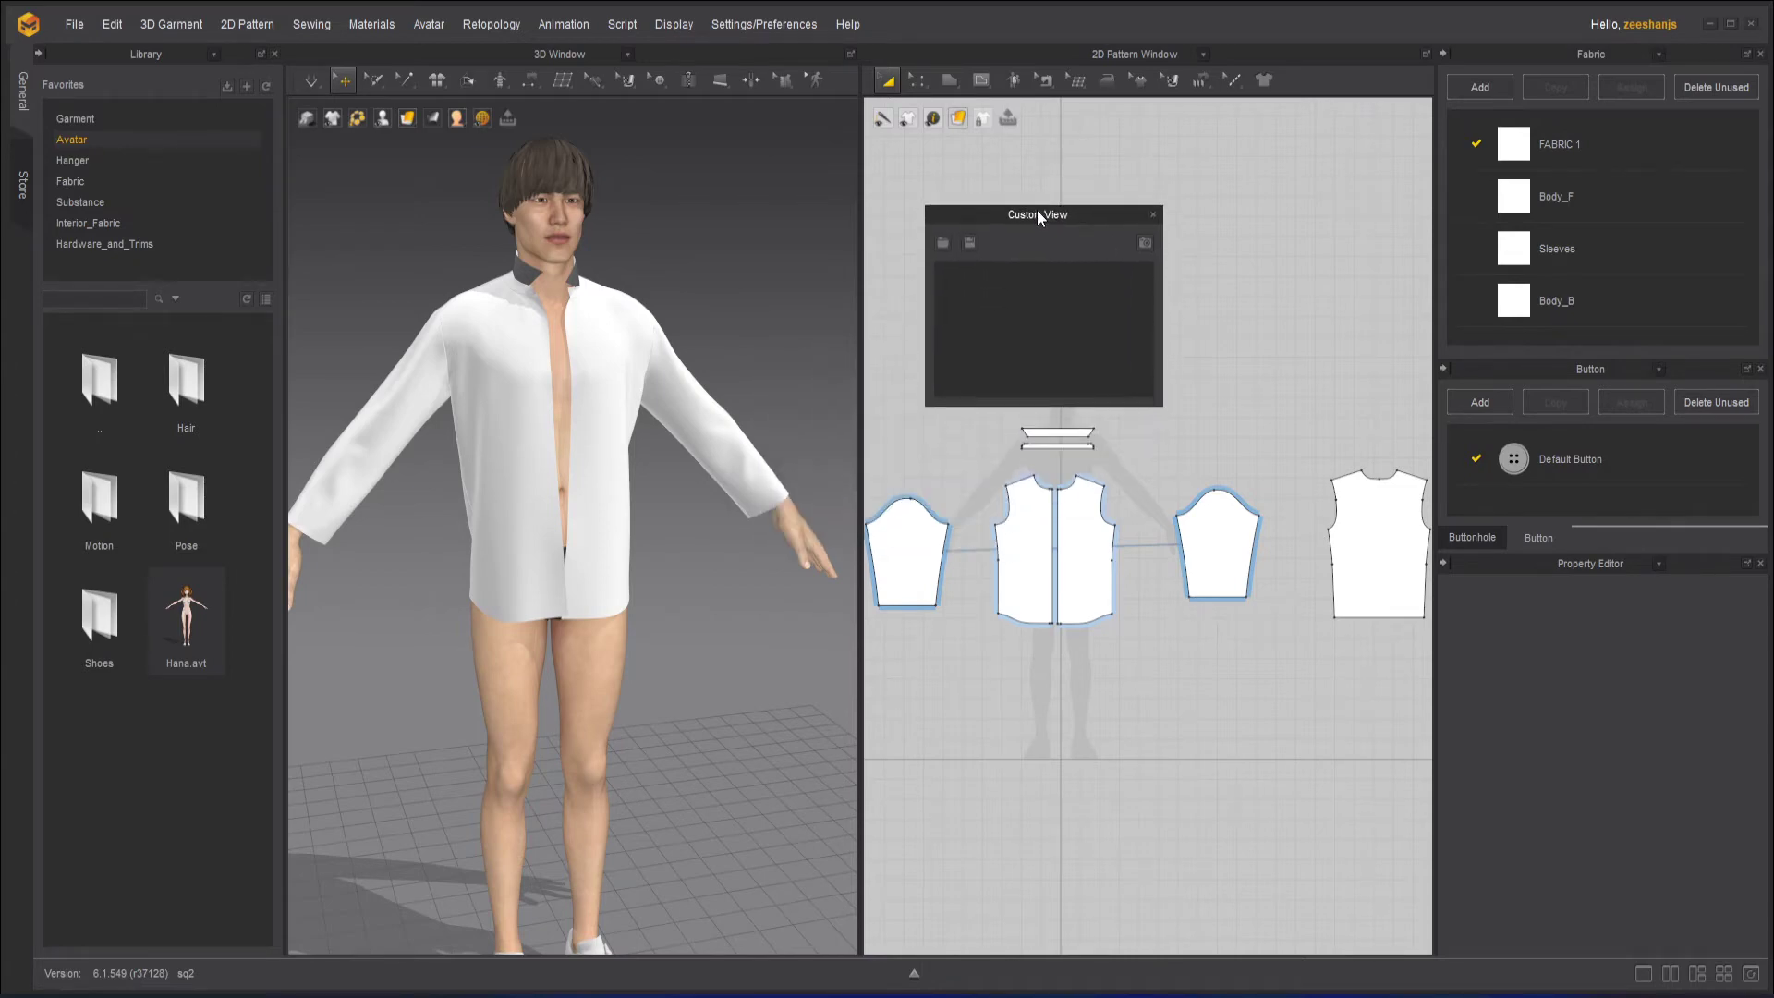
Save a front angle and a side angle as Custom_View_1 and Custom_View_2.
right_drag(687, 347, 725, 304)
scroll(607, 367, down, 2)
scroll(606, 368, up, 1)
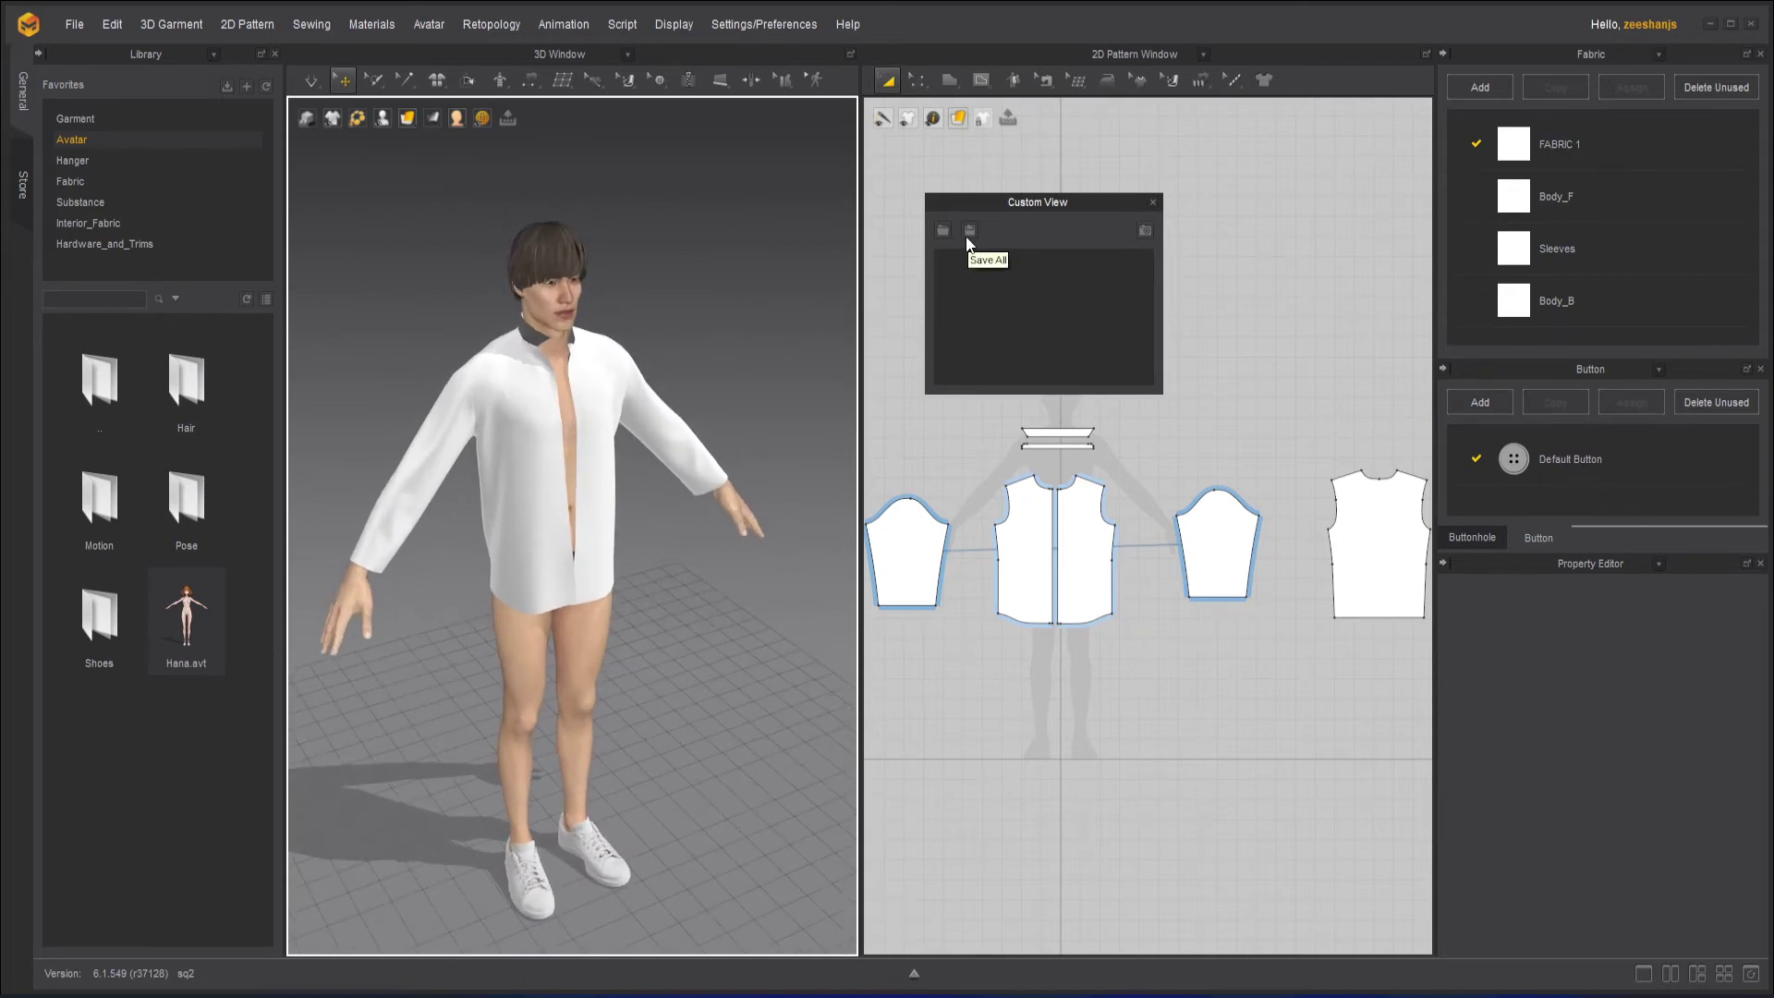
click(1148, 232)
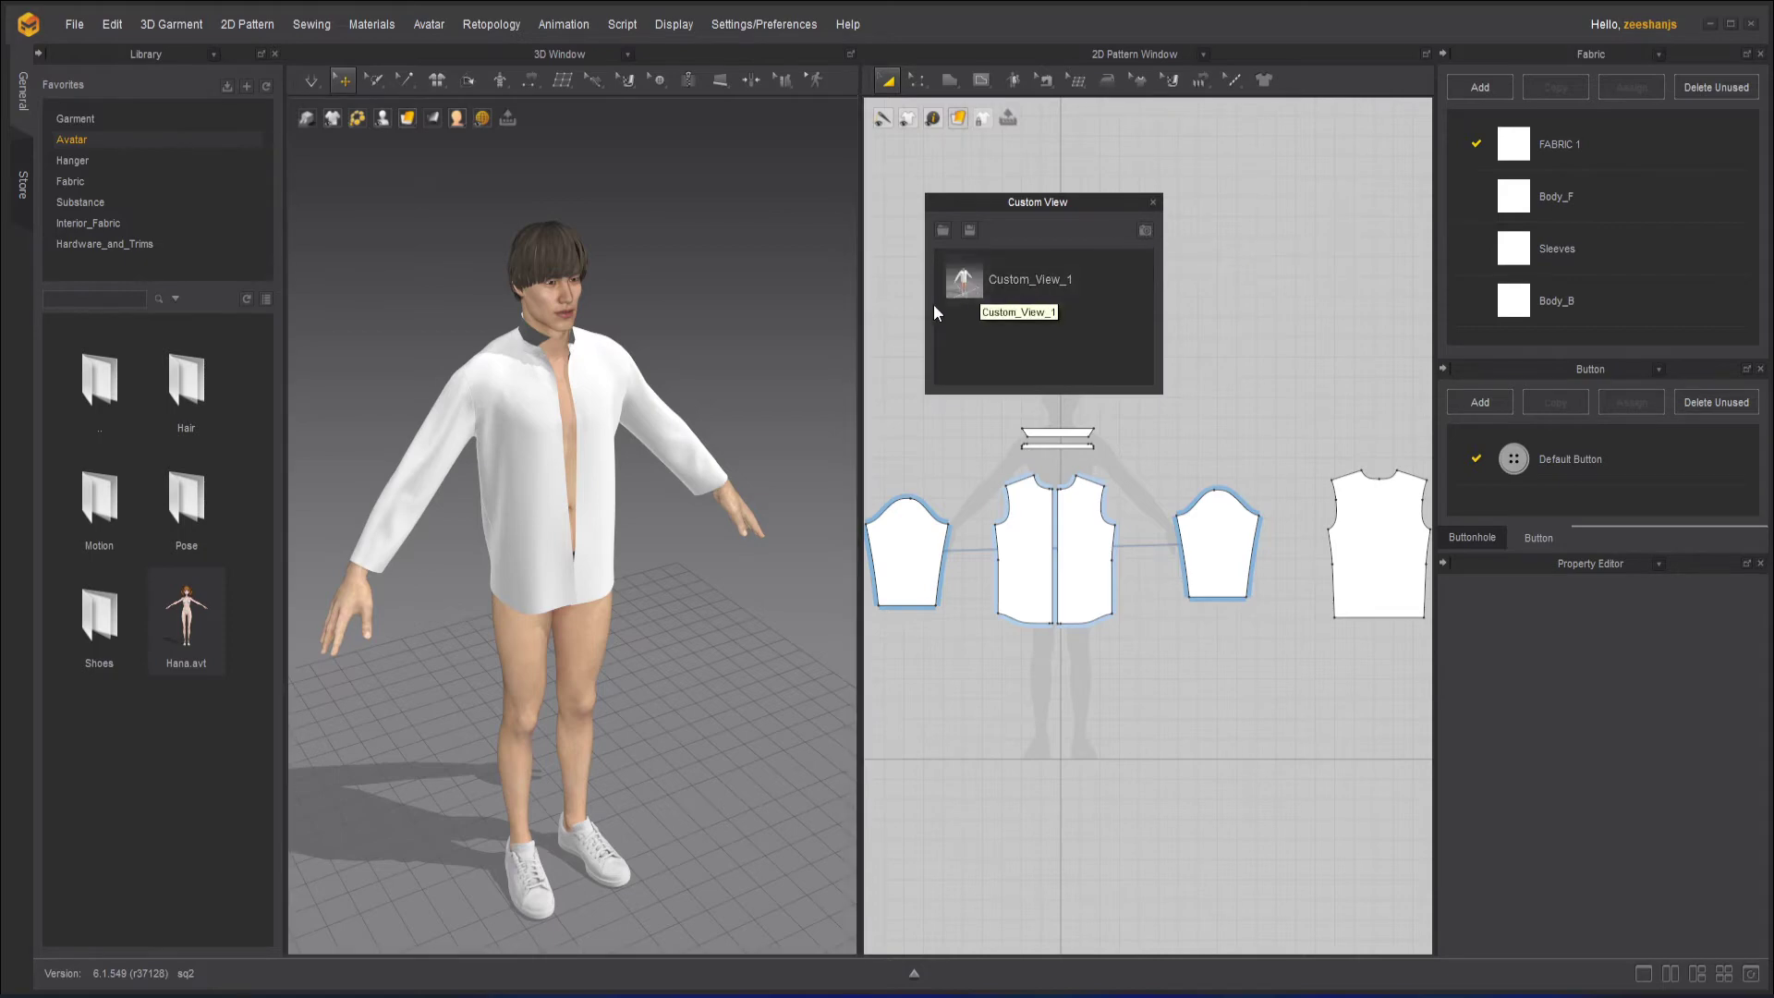
right_drag(665, 277, 484, 237)
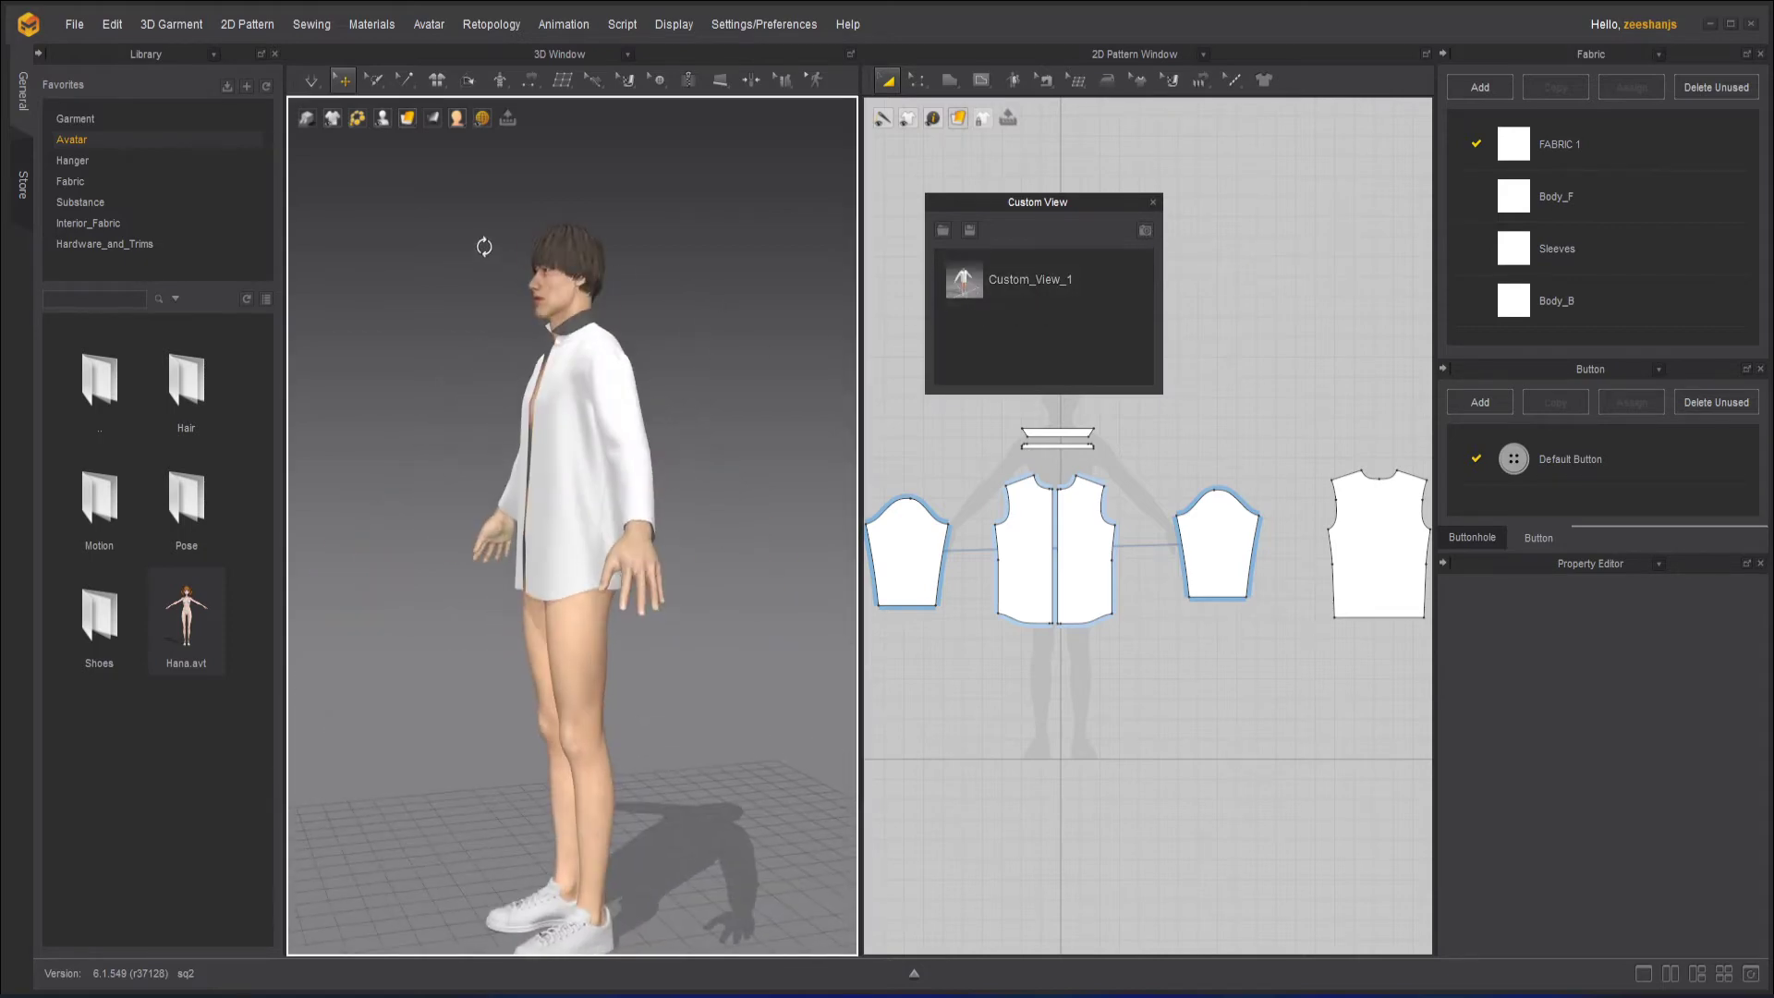
click(1146, 230)
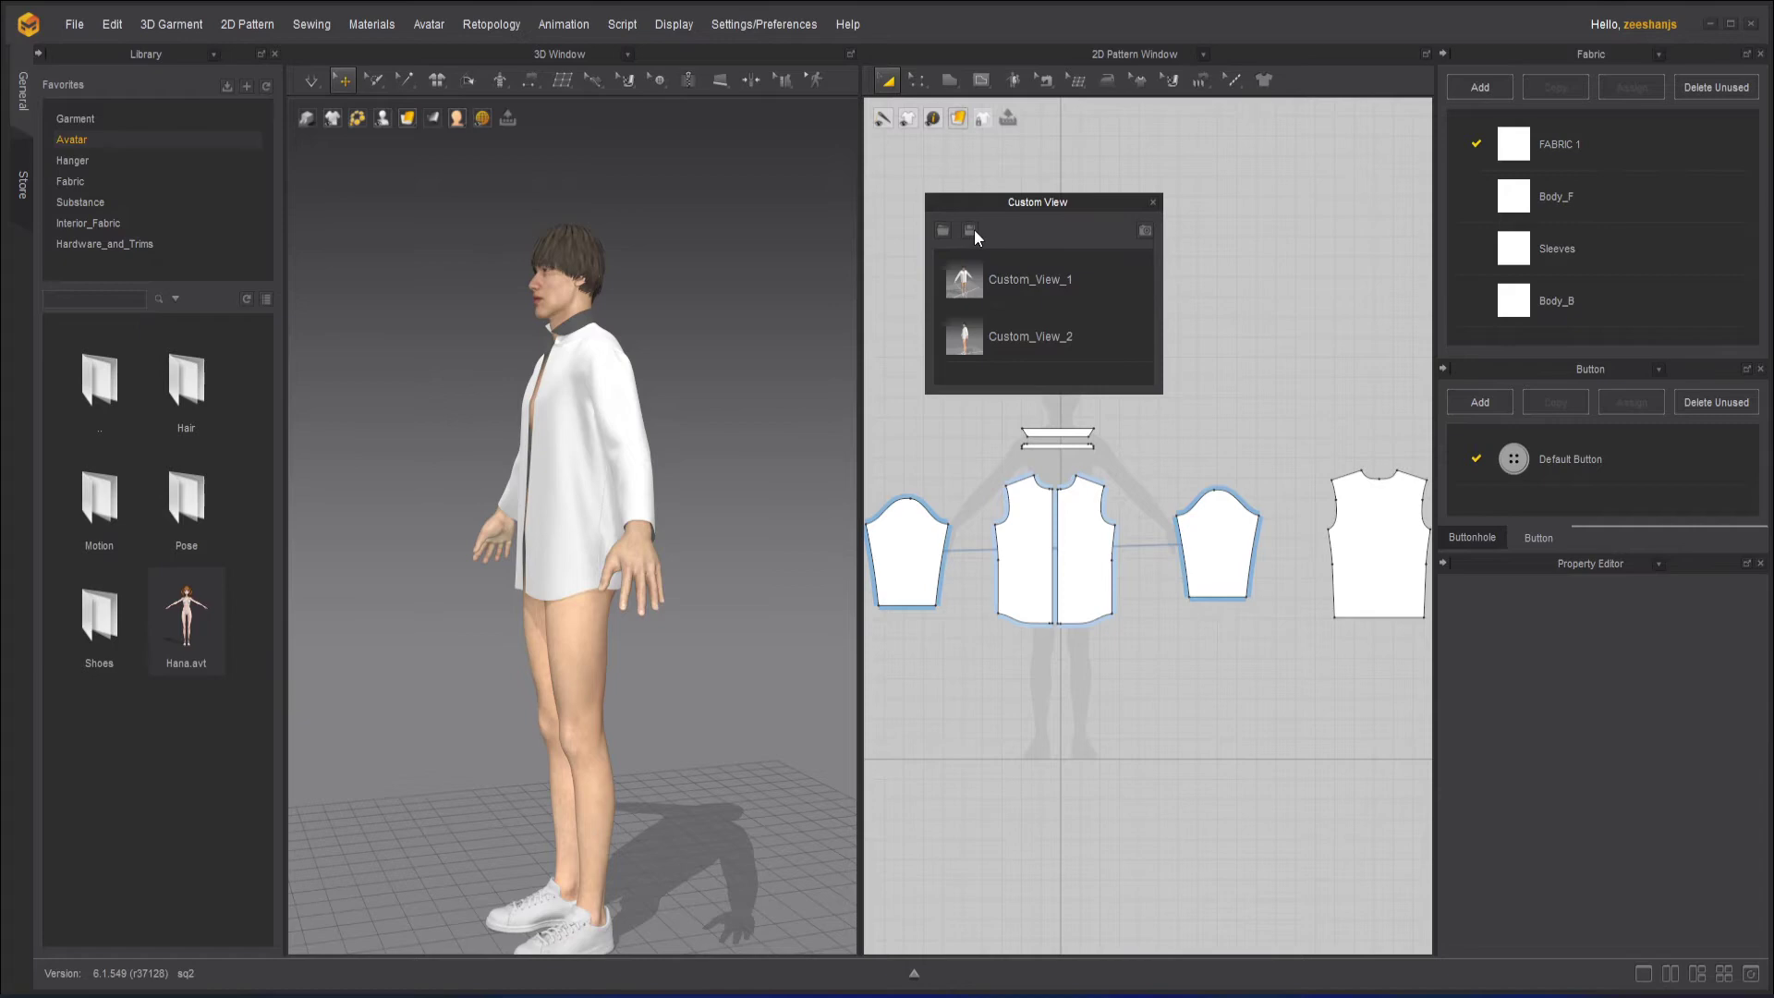
Switch back and forth between Custom_View_1 and Custom_View_2, ending on Custom_View_1.
click(1023, 338)
click(1041, 296)
click(1027, 340)
click(1049, 301)
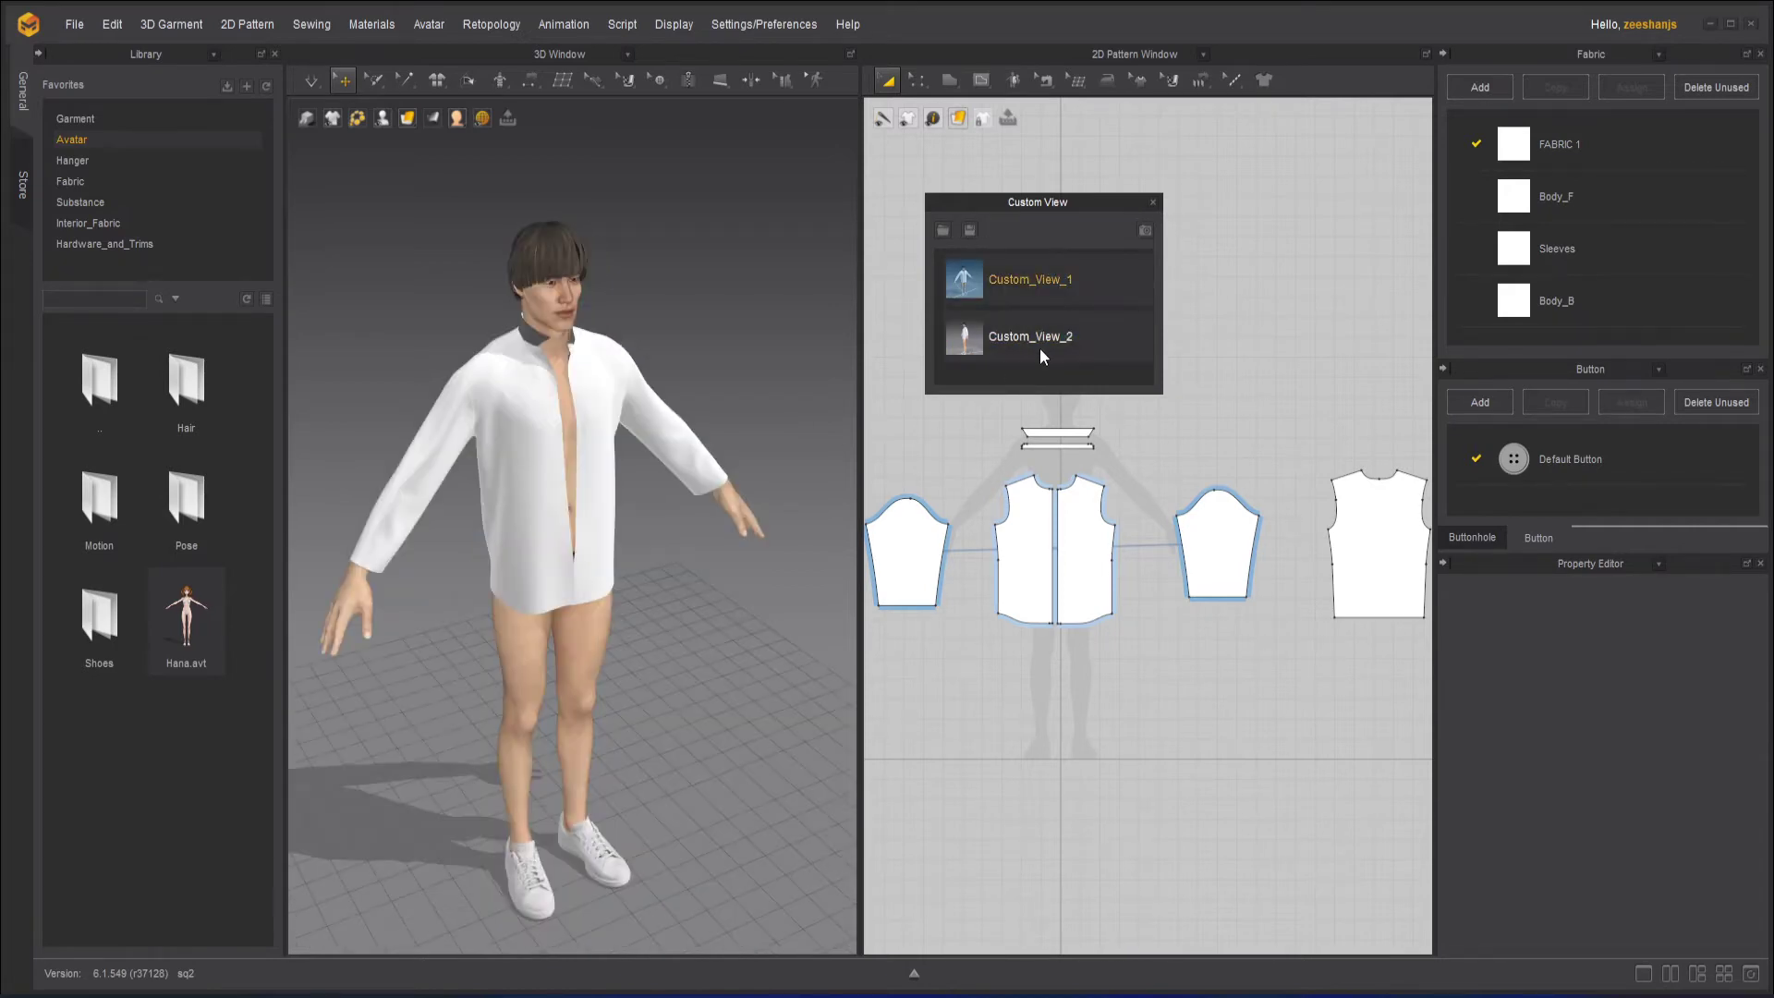
click(1039, 342)
click(1046, 292)
Delete both saved custom views and close the Custom View window.
click(1081, 268)
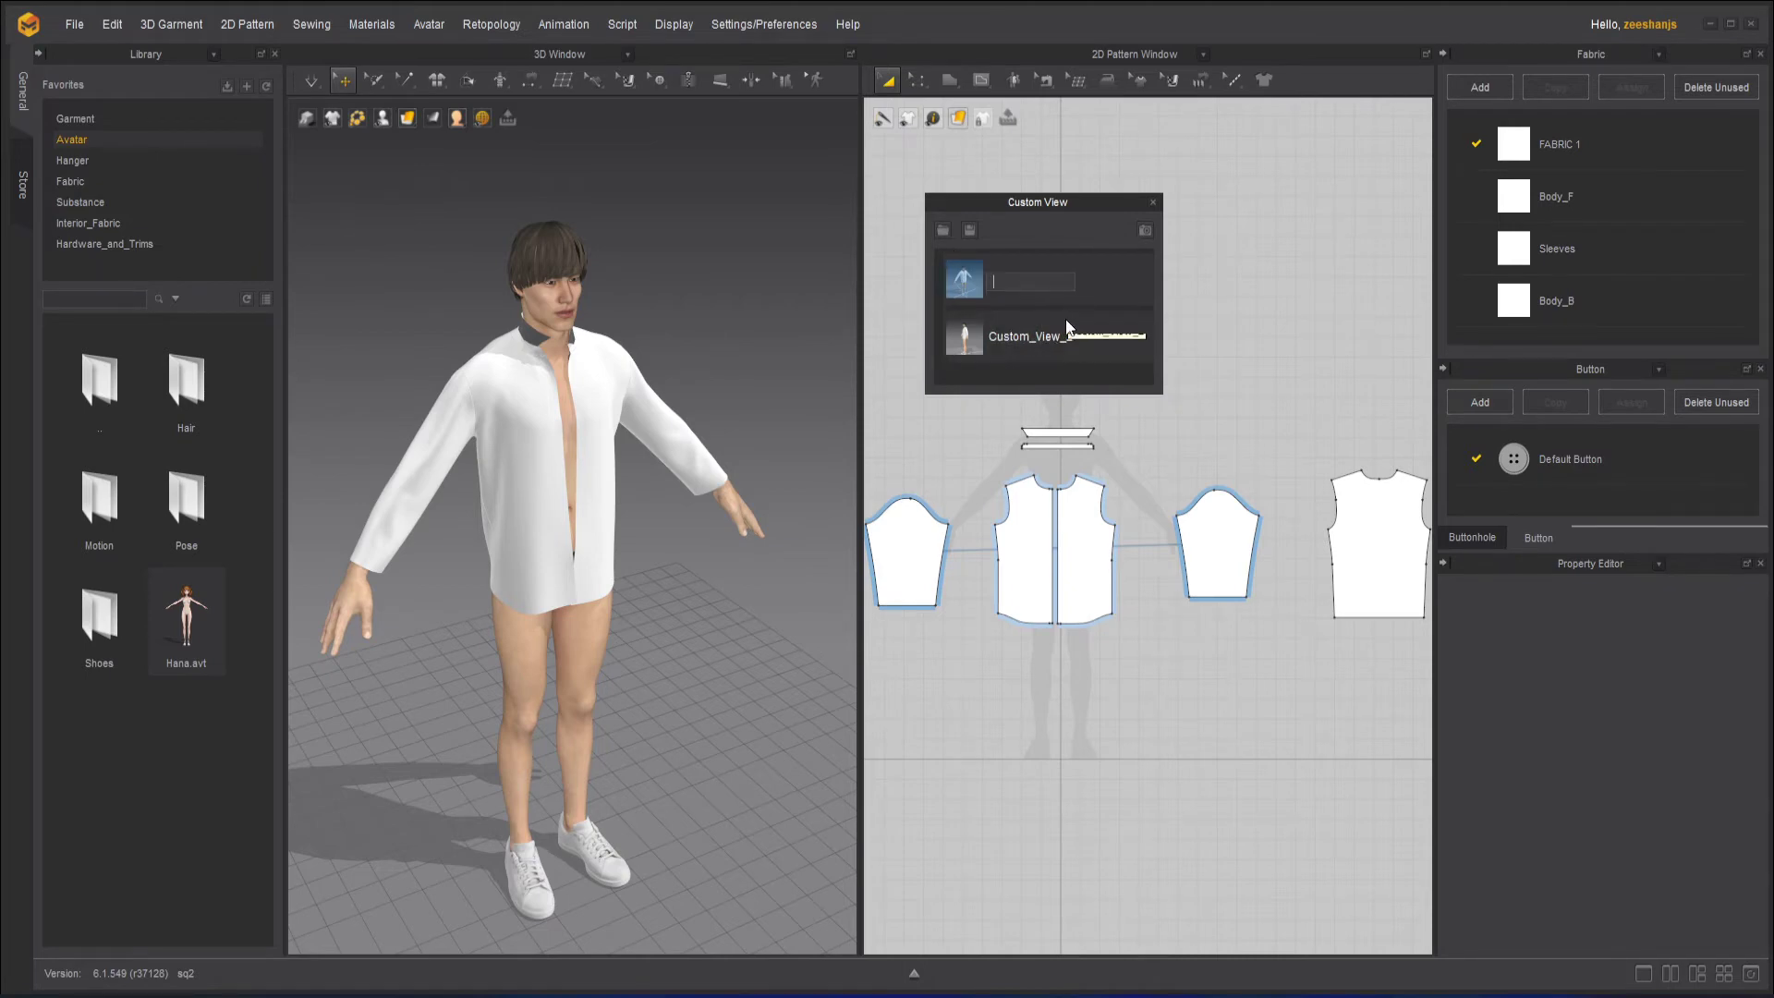
click(1118, 330)
click(1144, 229)
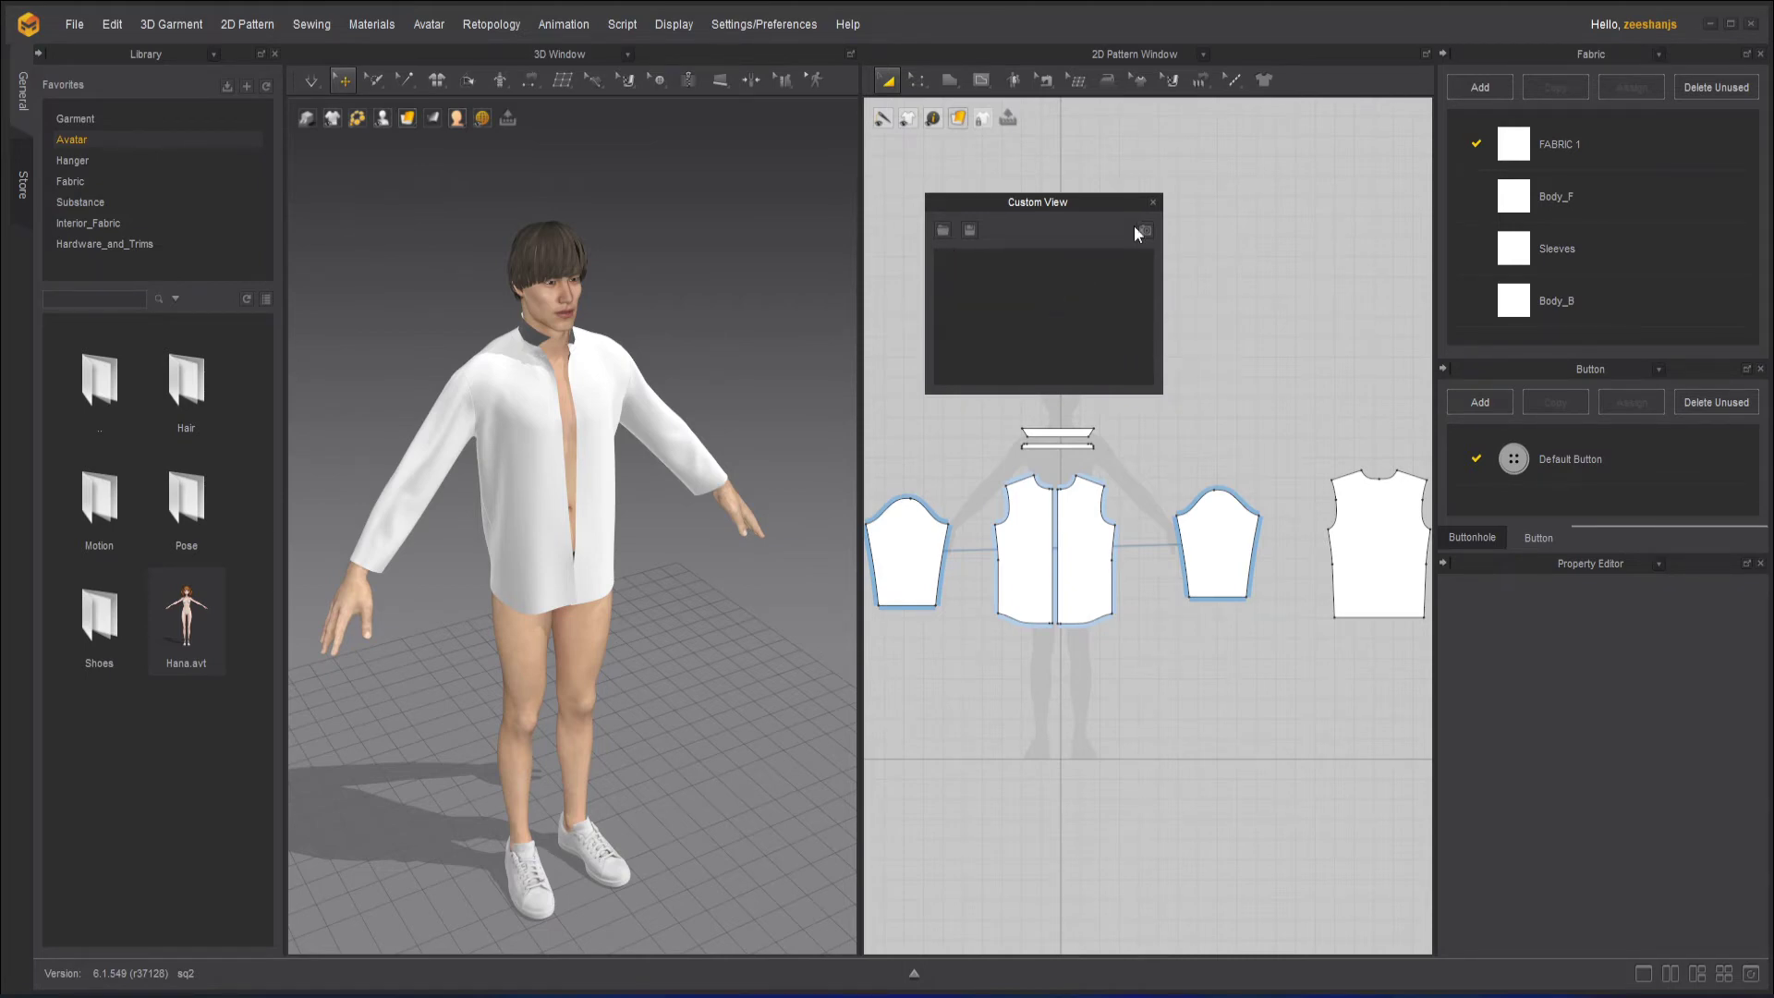
click(1153, 202)
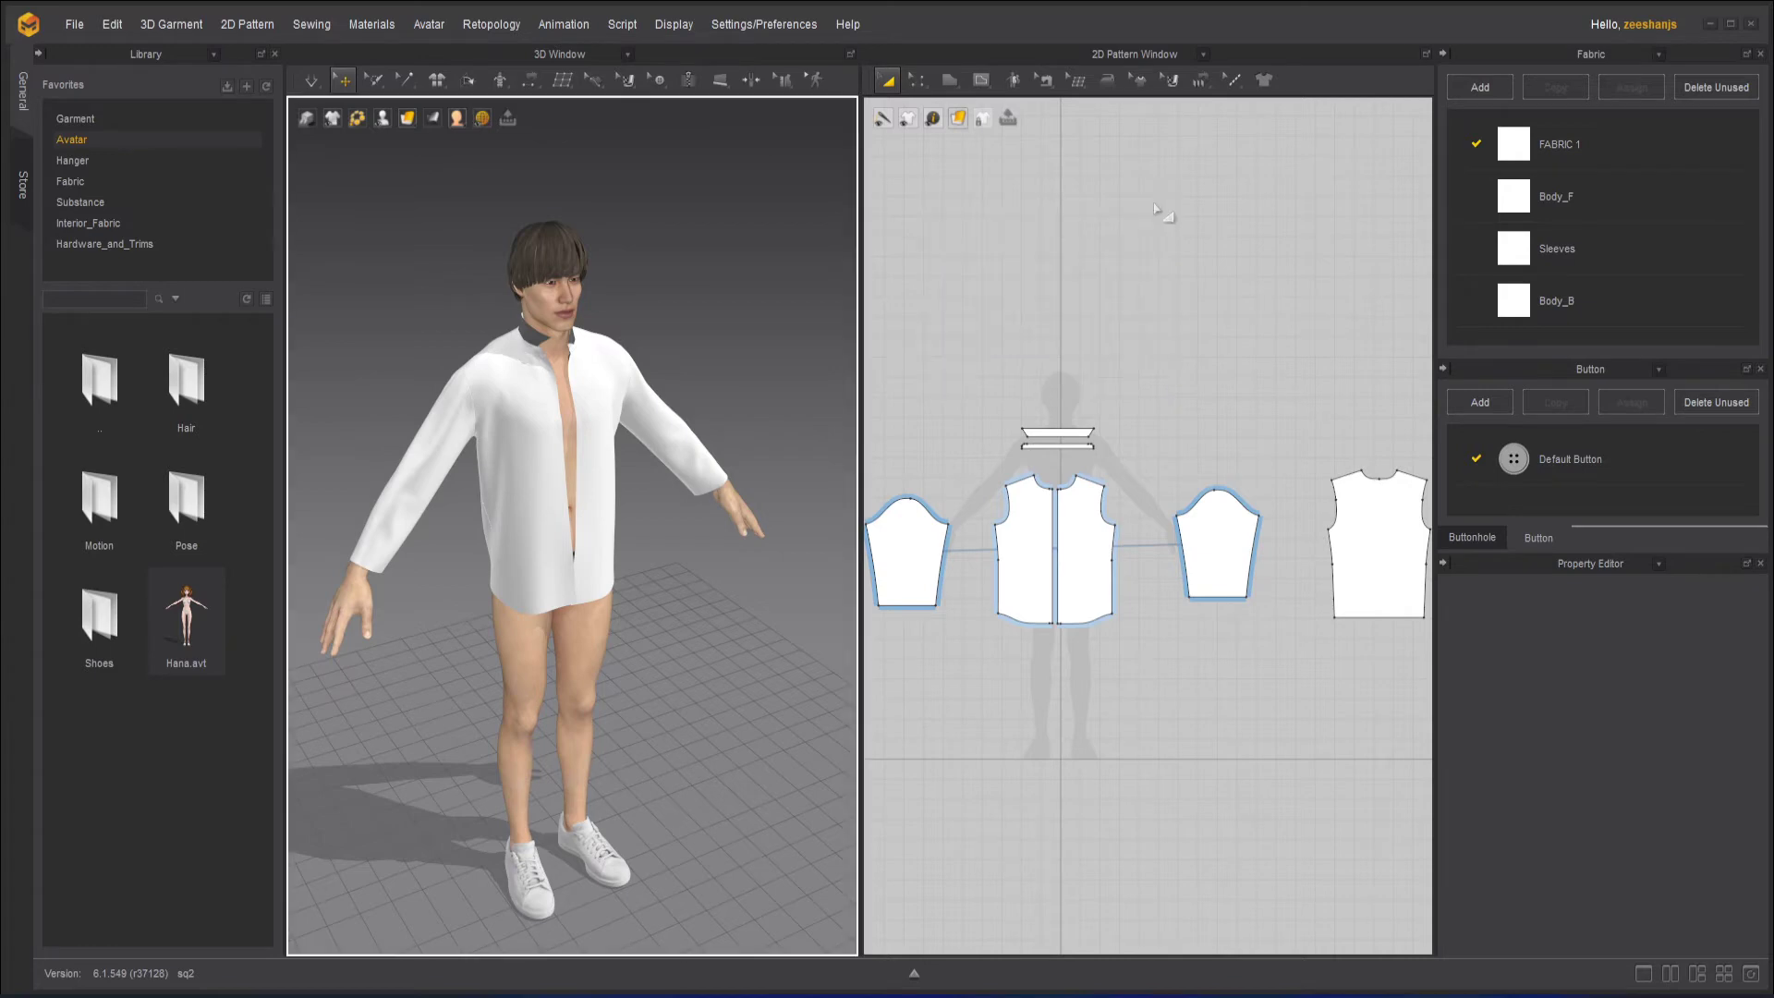
Show the Gizmo submenu's Screen, Local and World Coordinate and scale options.
right_click(648, 244)
mouse_move(714, 432)
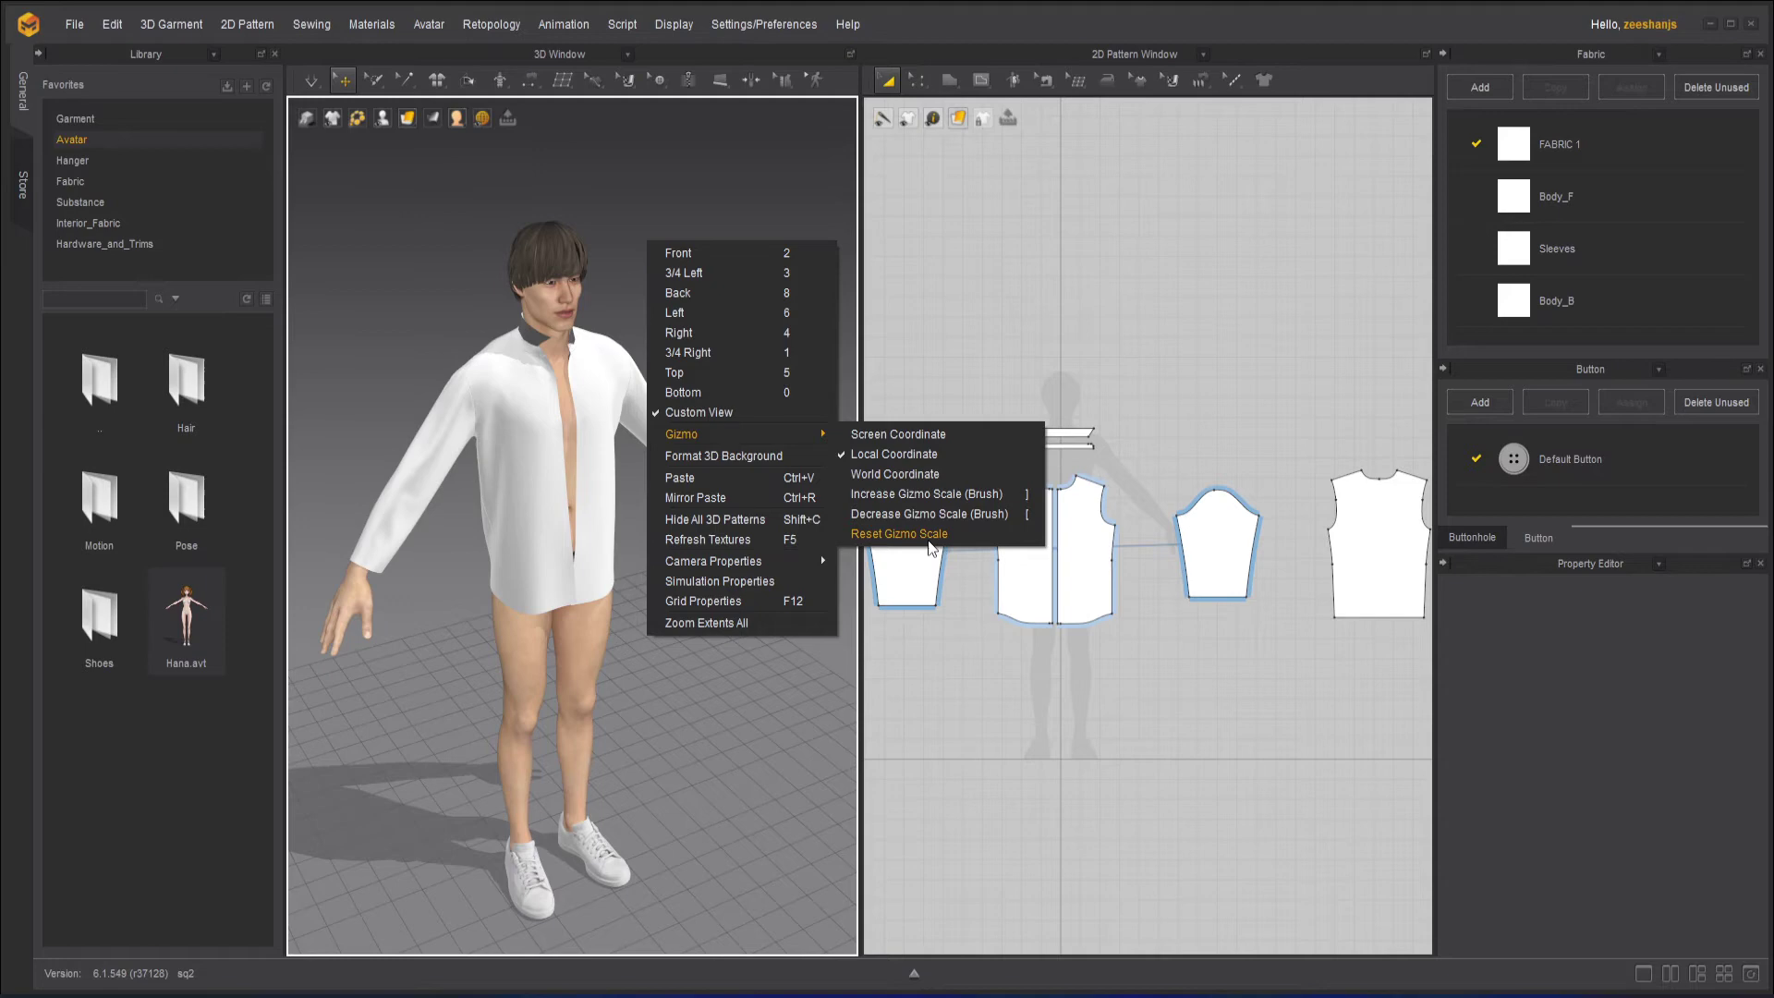
click(739, 464)
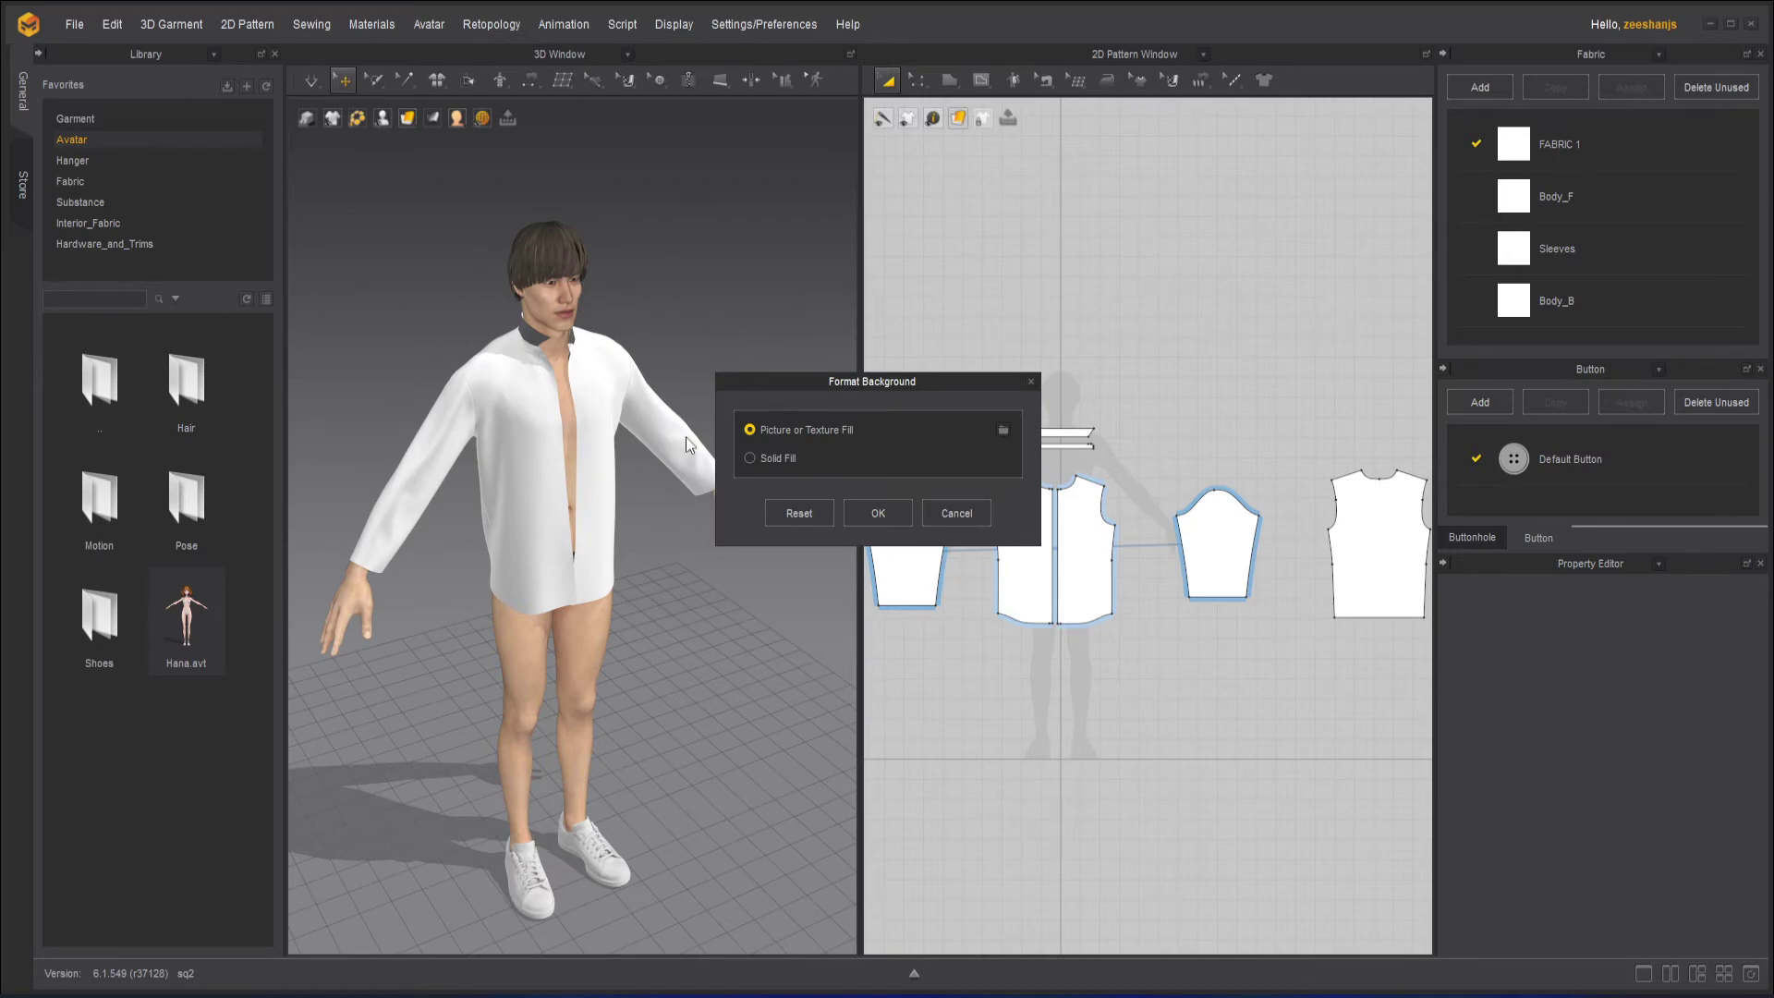
click(778, 453)
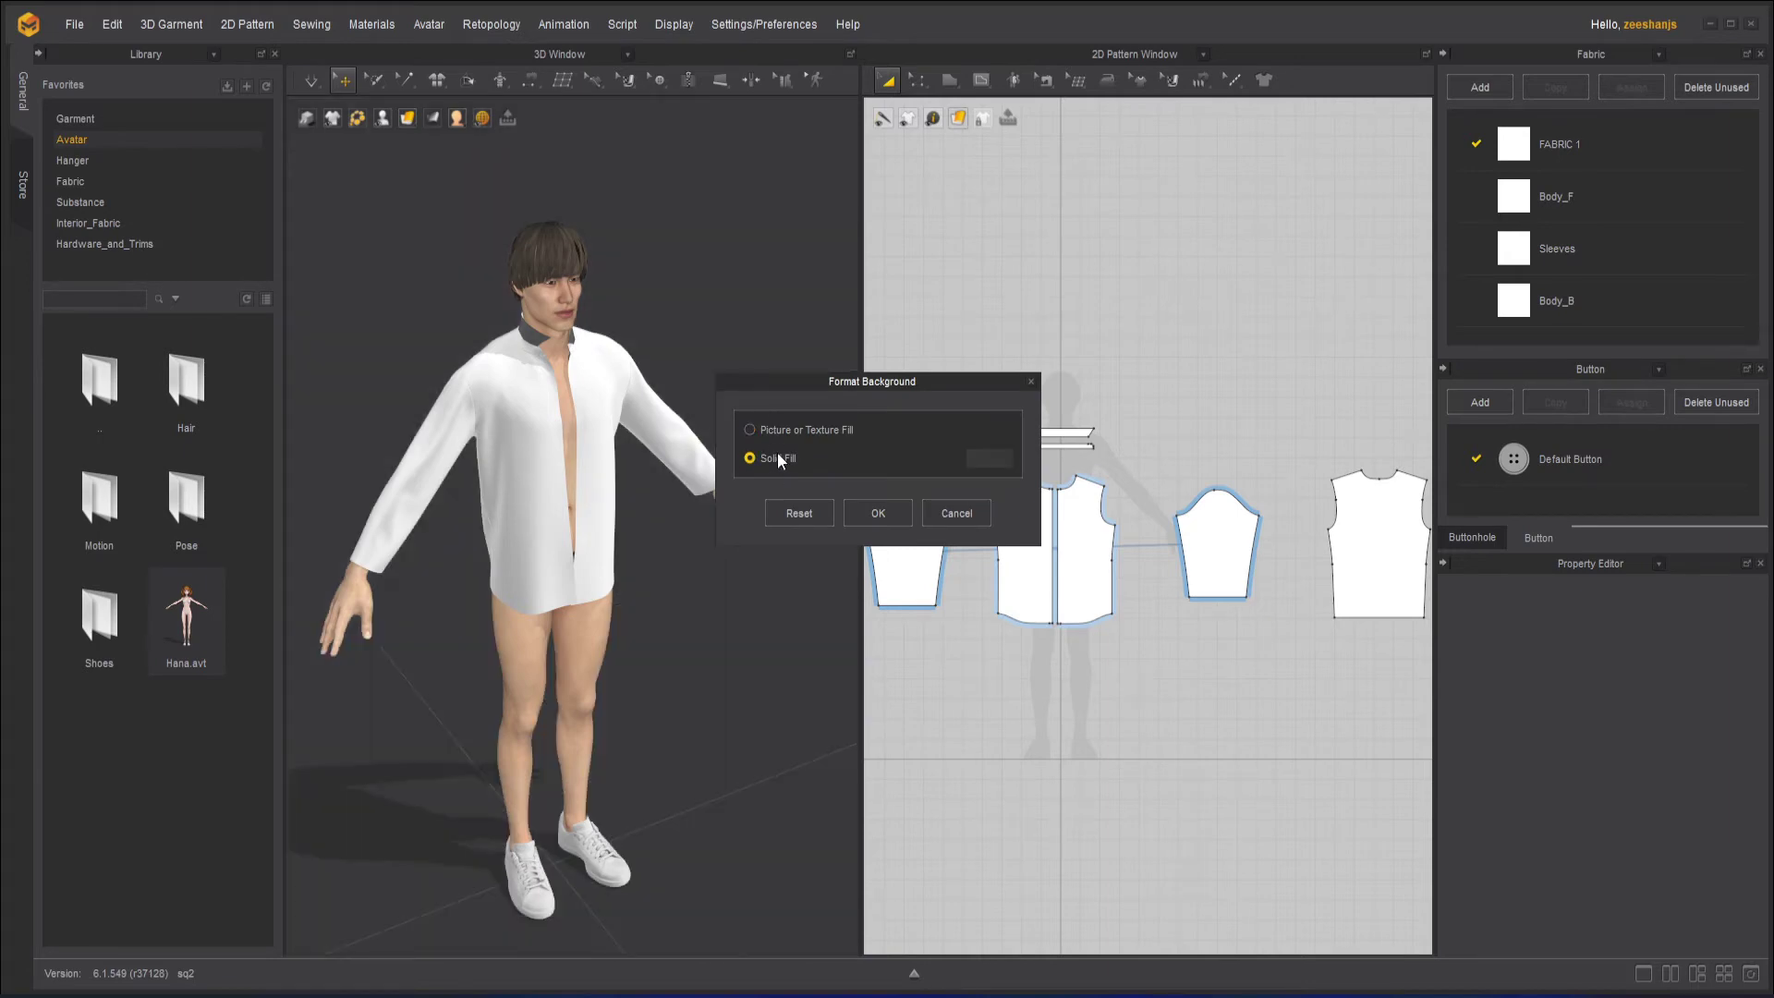
click(989, 459)
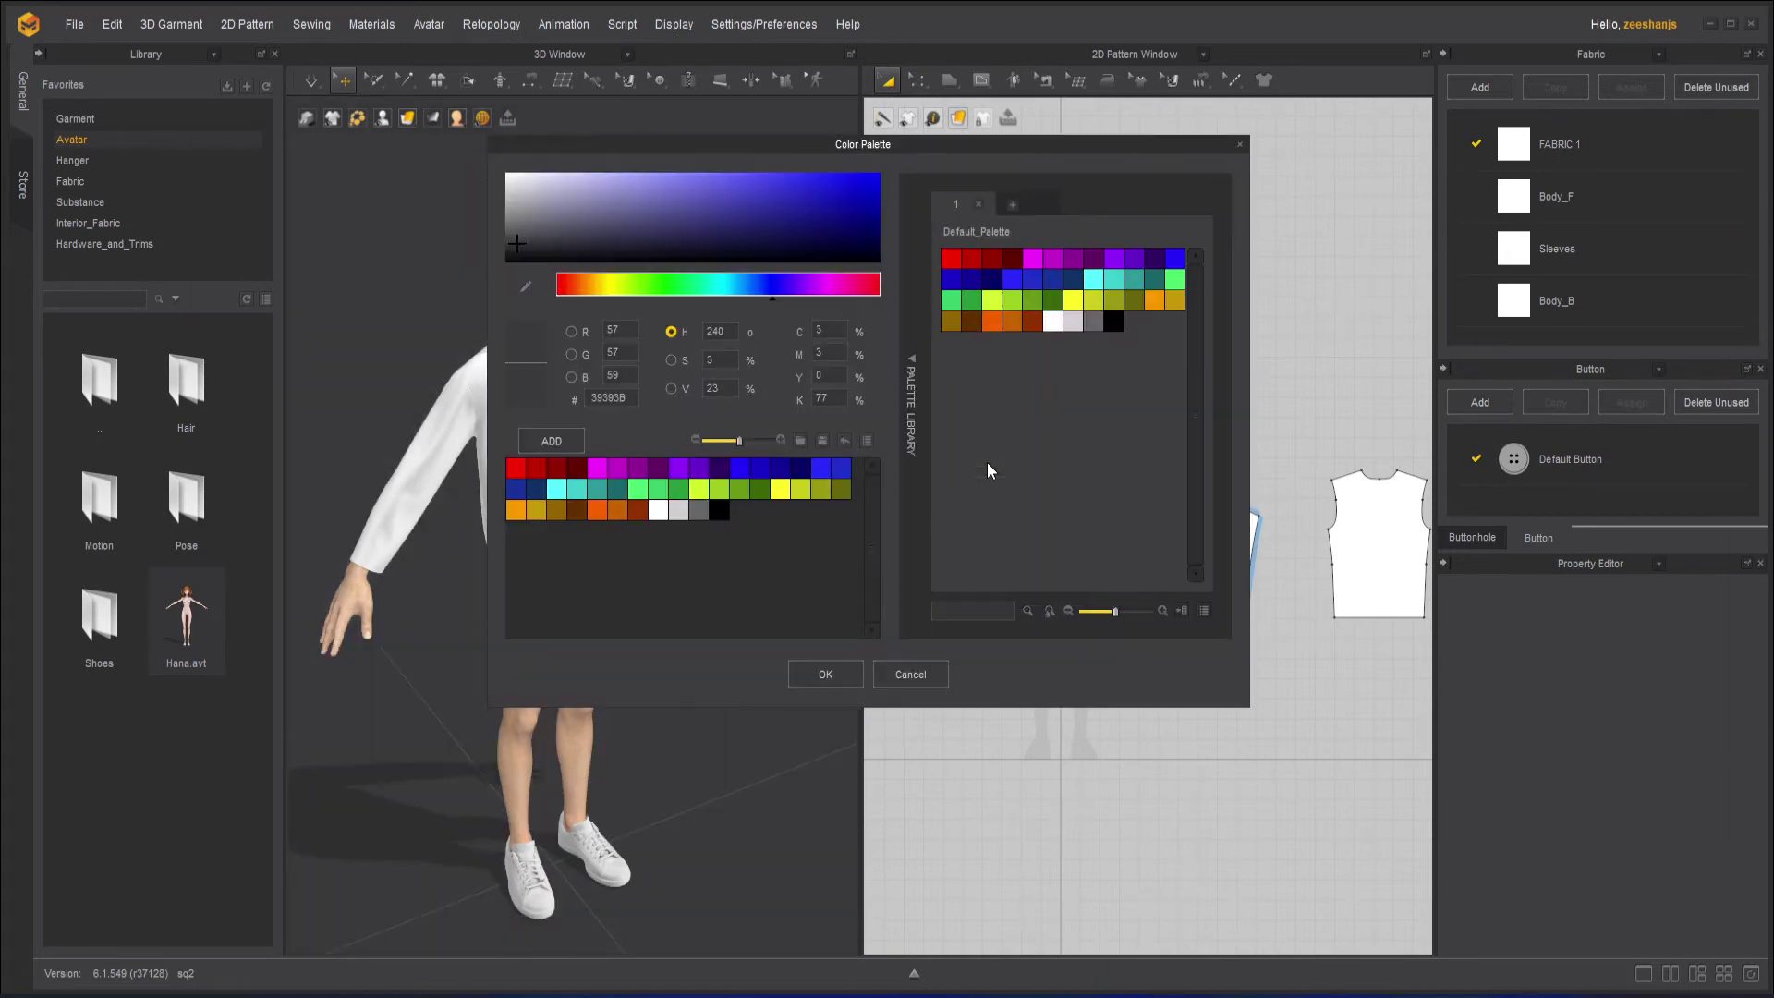
click(876, 292)
click(823, 670)
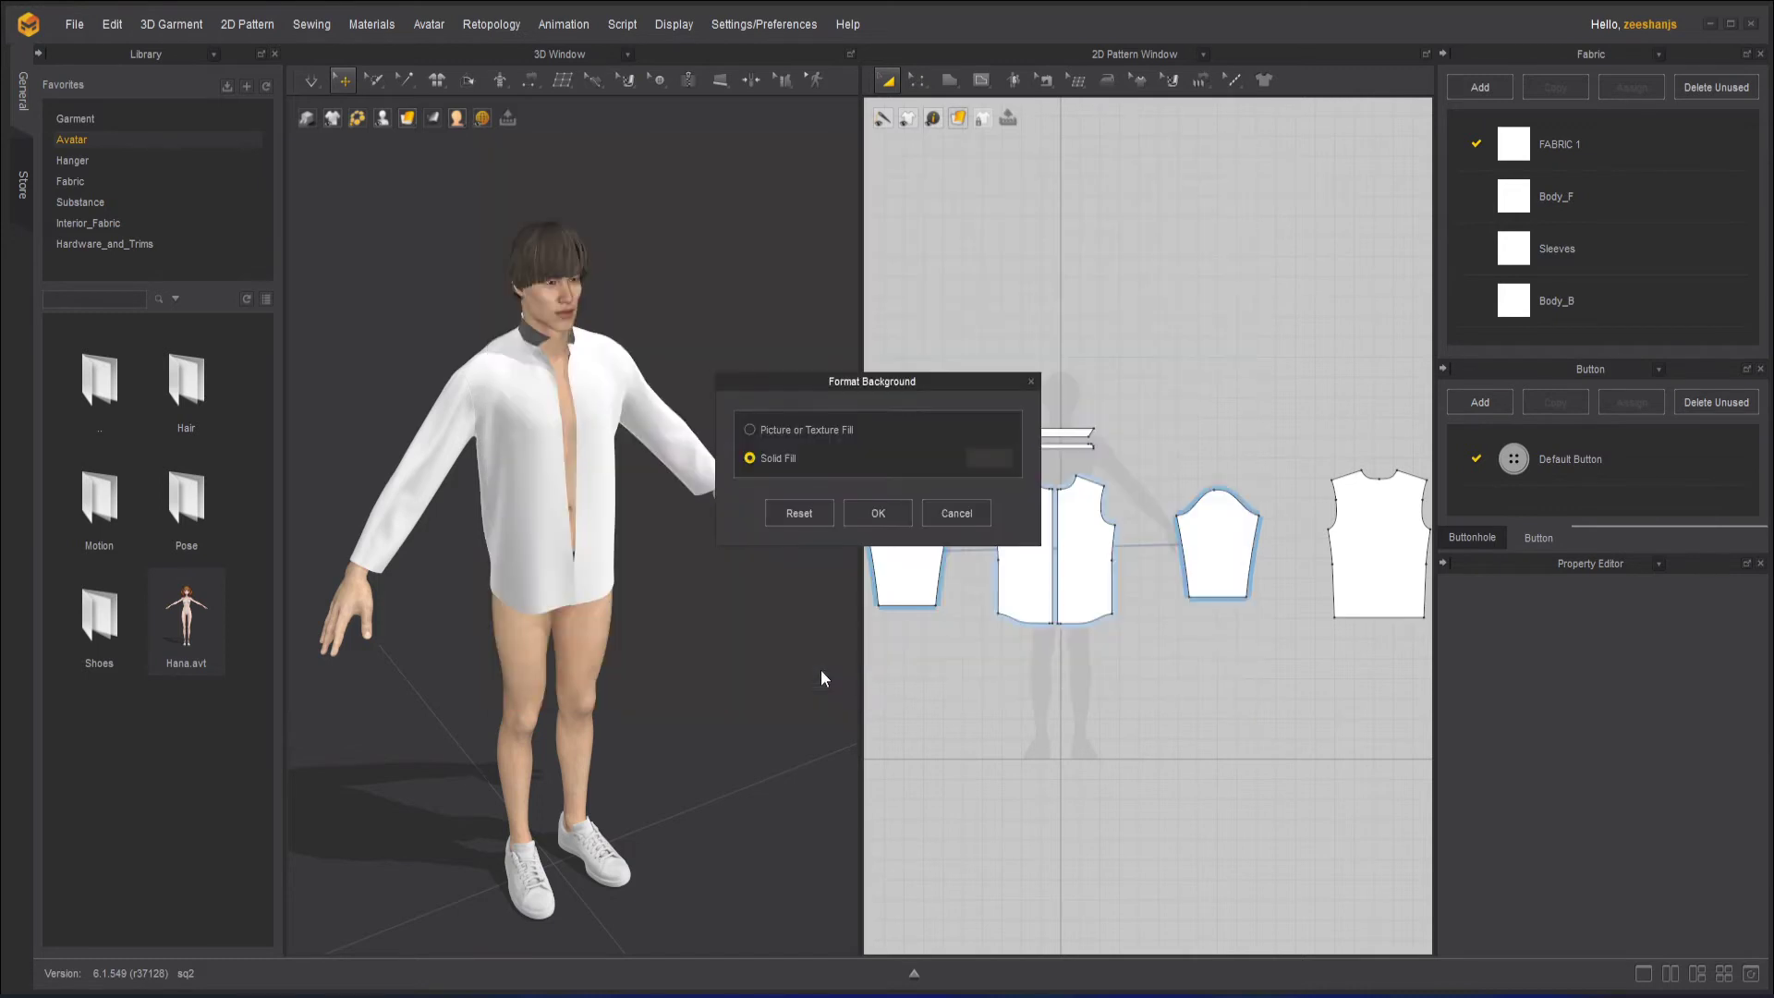
click(987, 460)
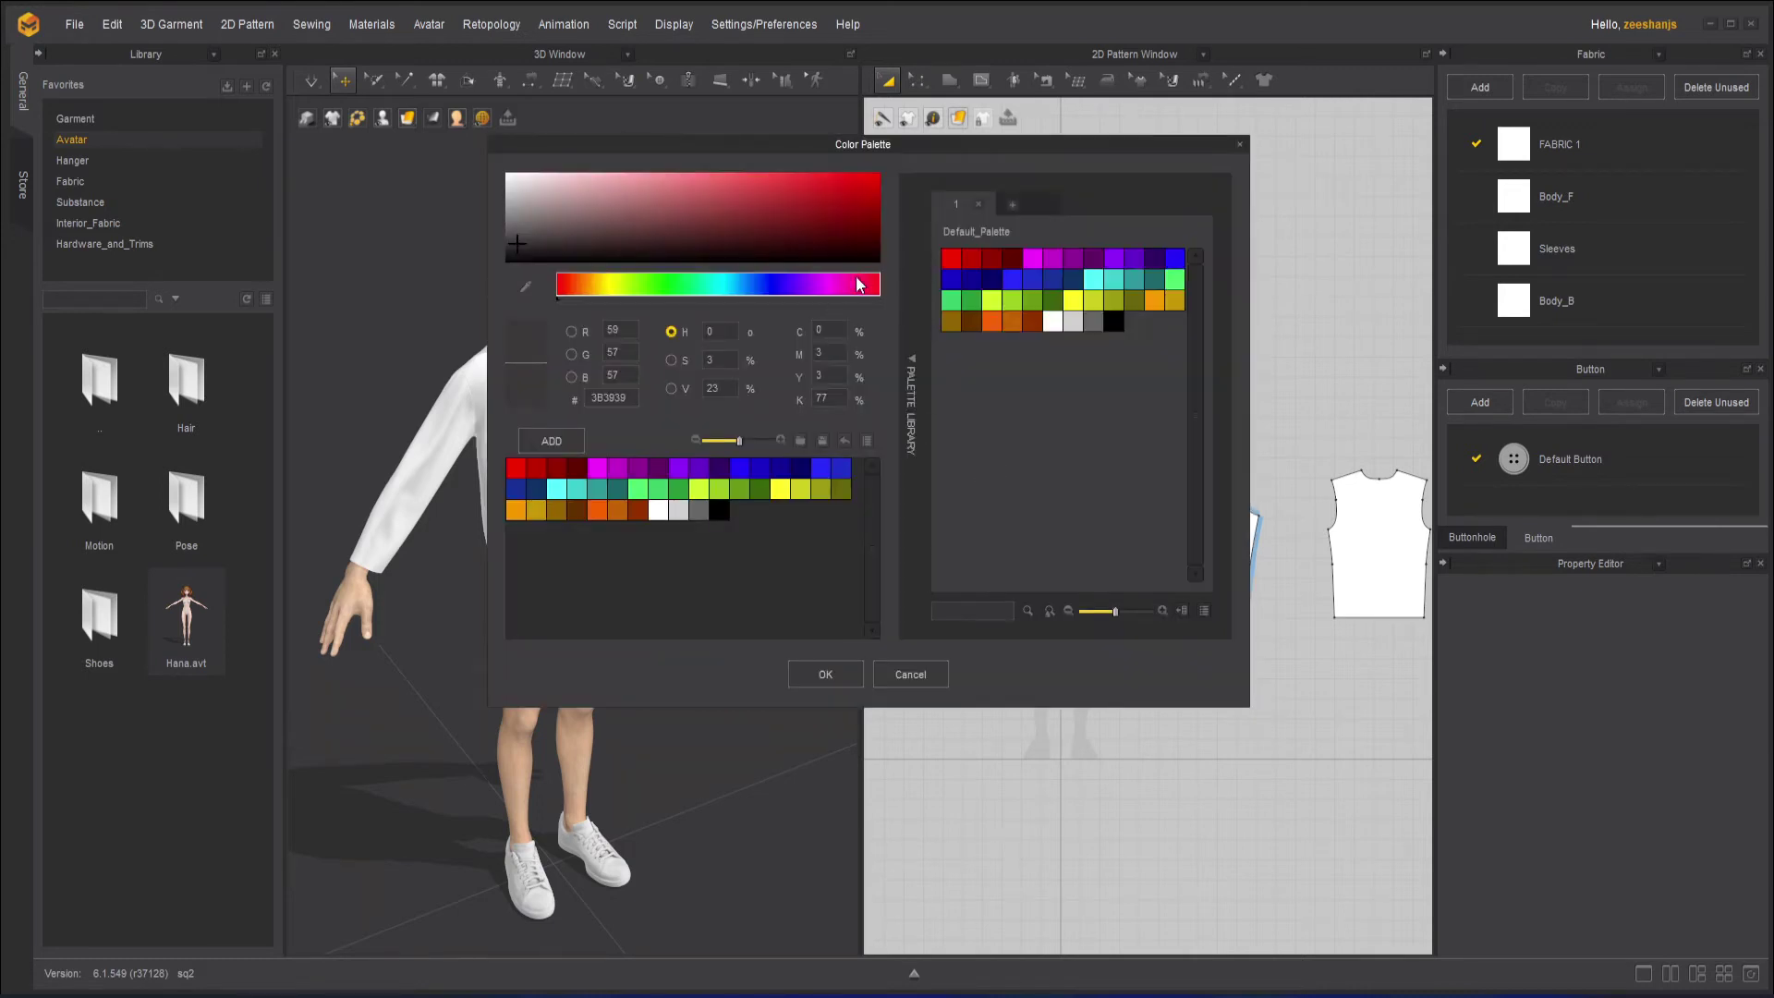
click(557, 469)
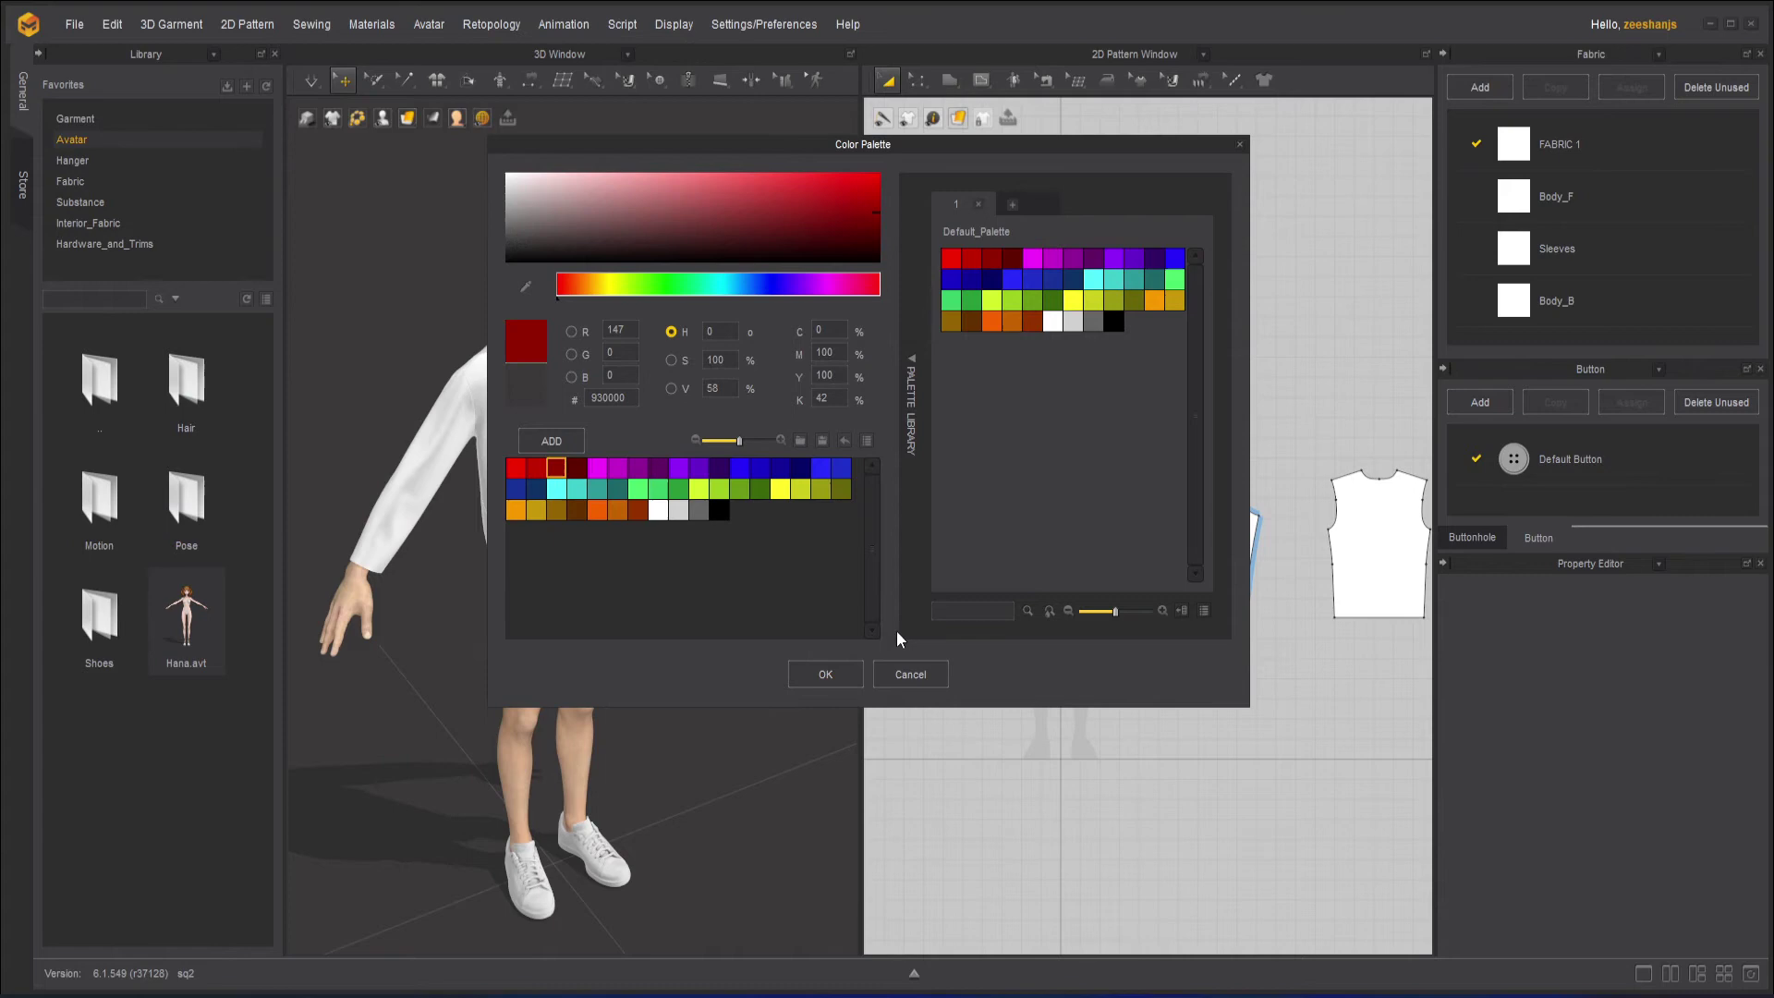
click(825, 674)
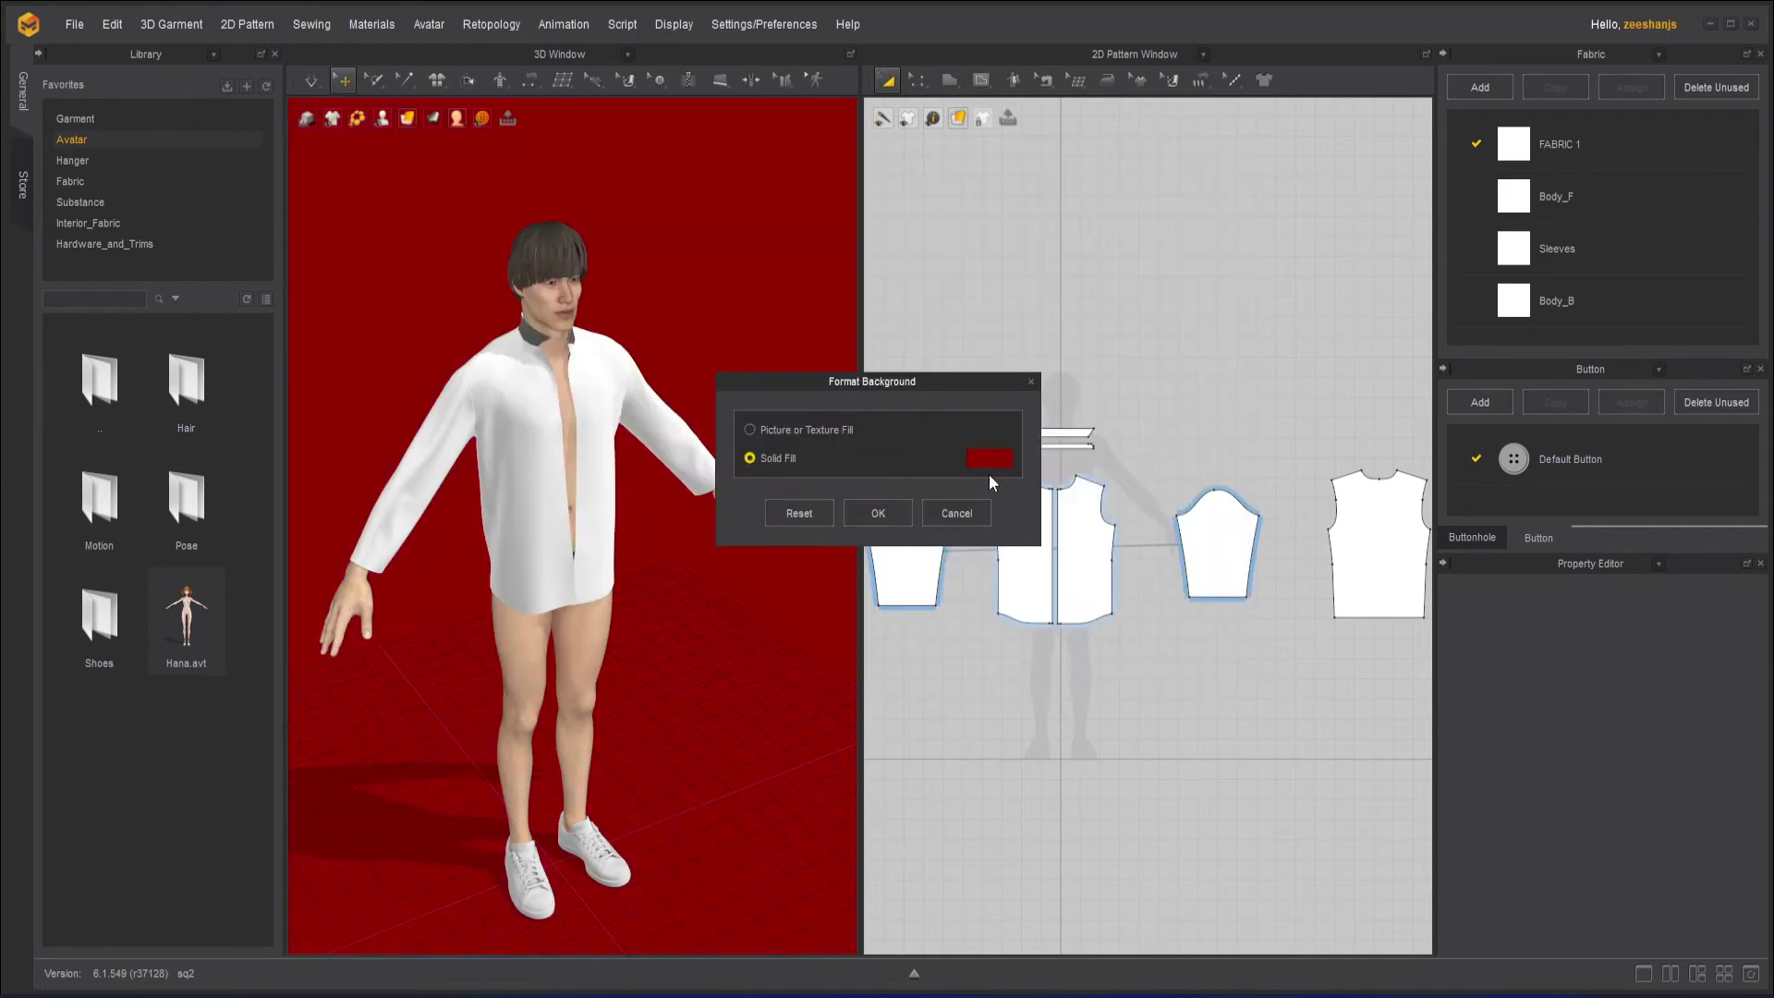
click(948, 513)
right_drag(767, 595, 701, 596)
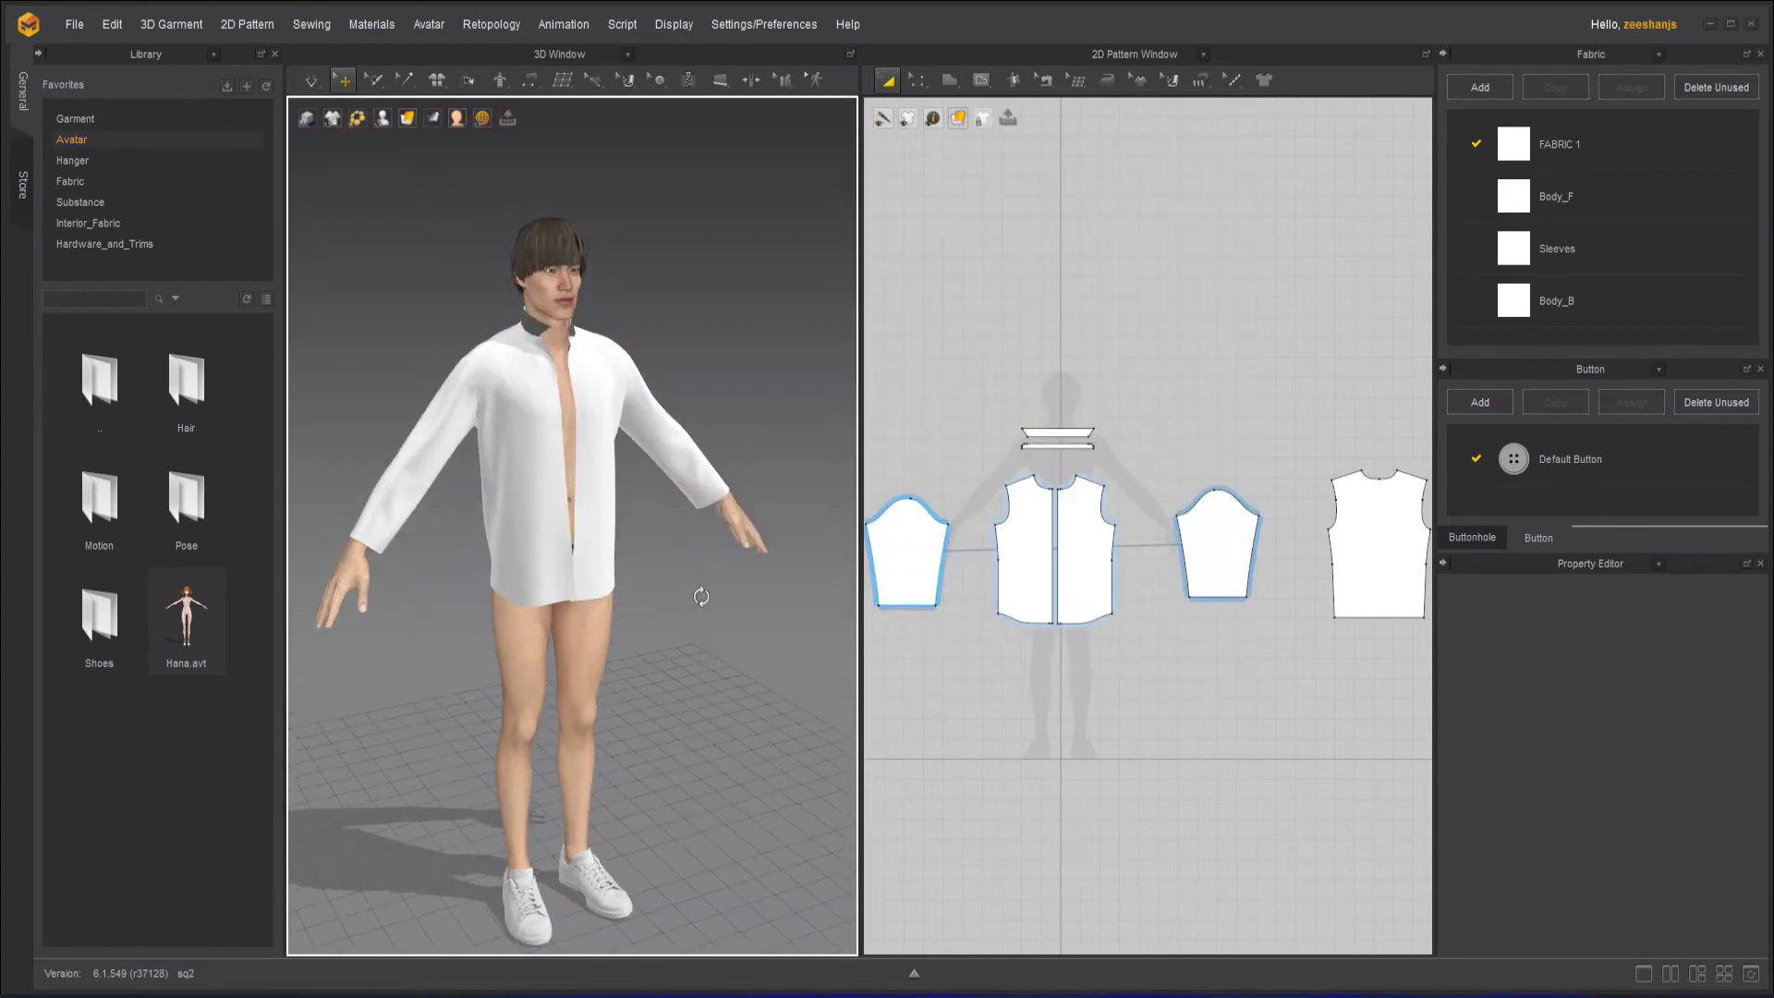
Switch the 3D view to Camera Properties > Default Camera.
right_click(714, 351)
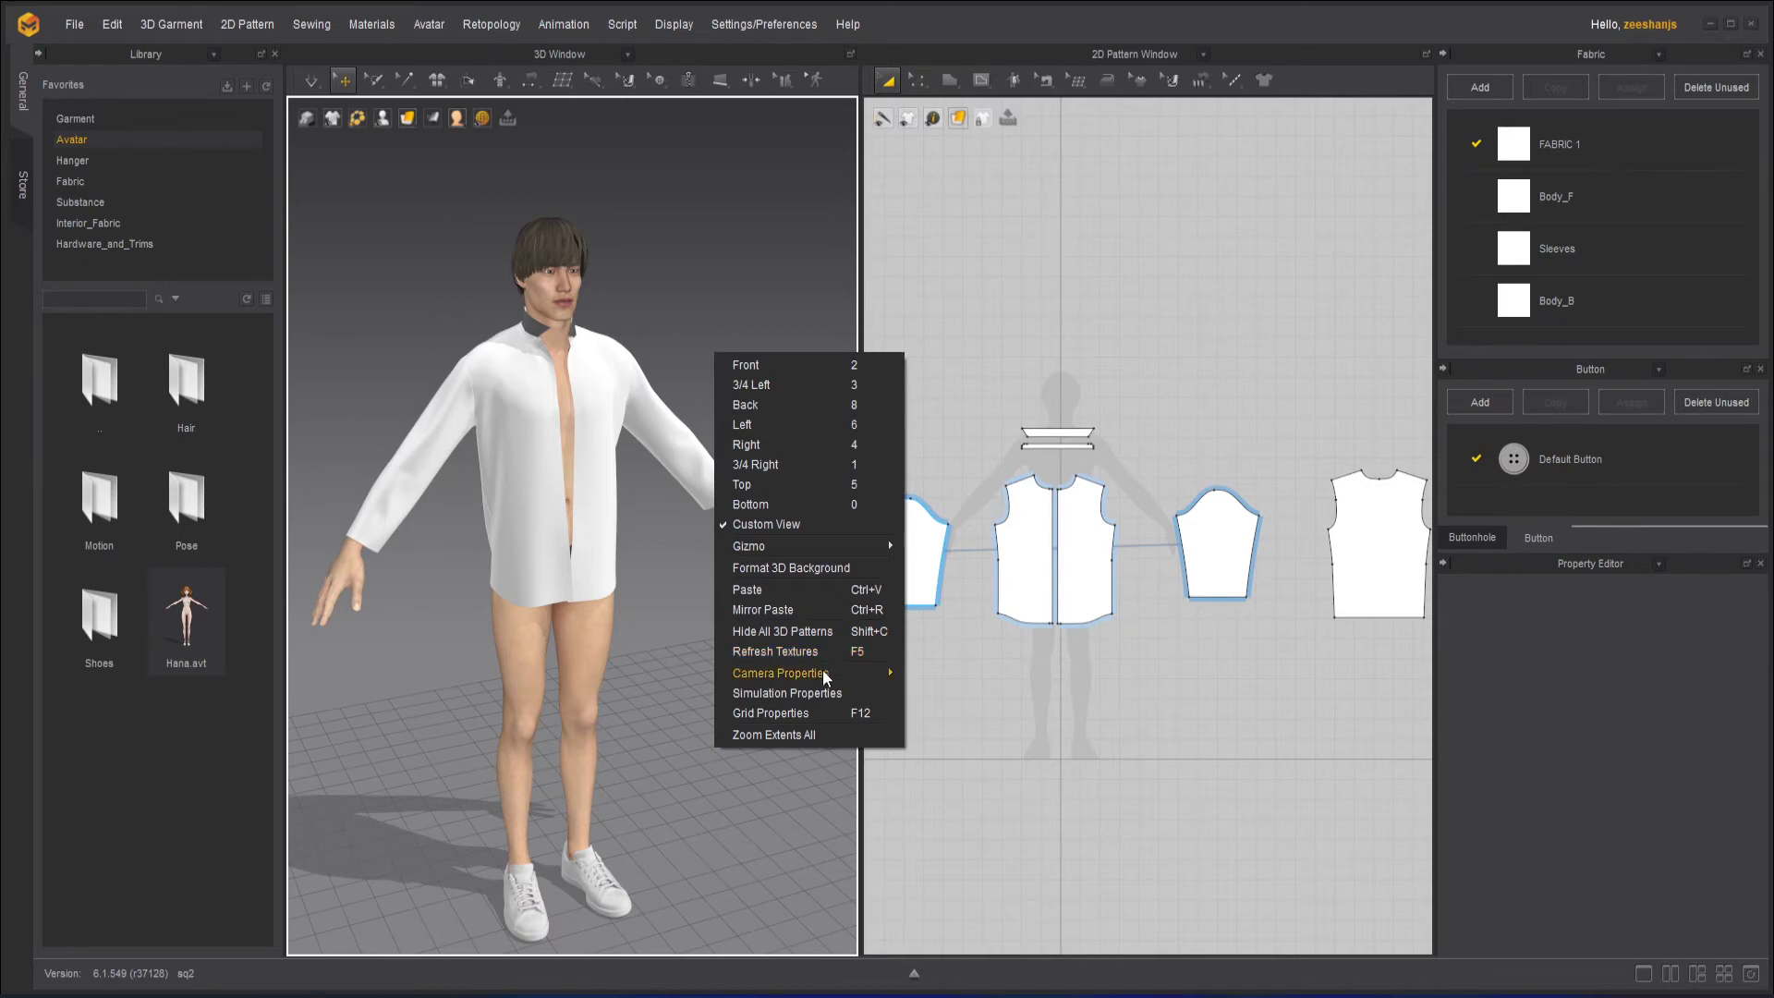
mouse_move(812, 678)
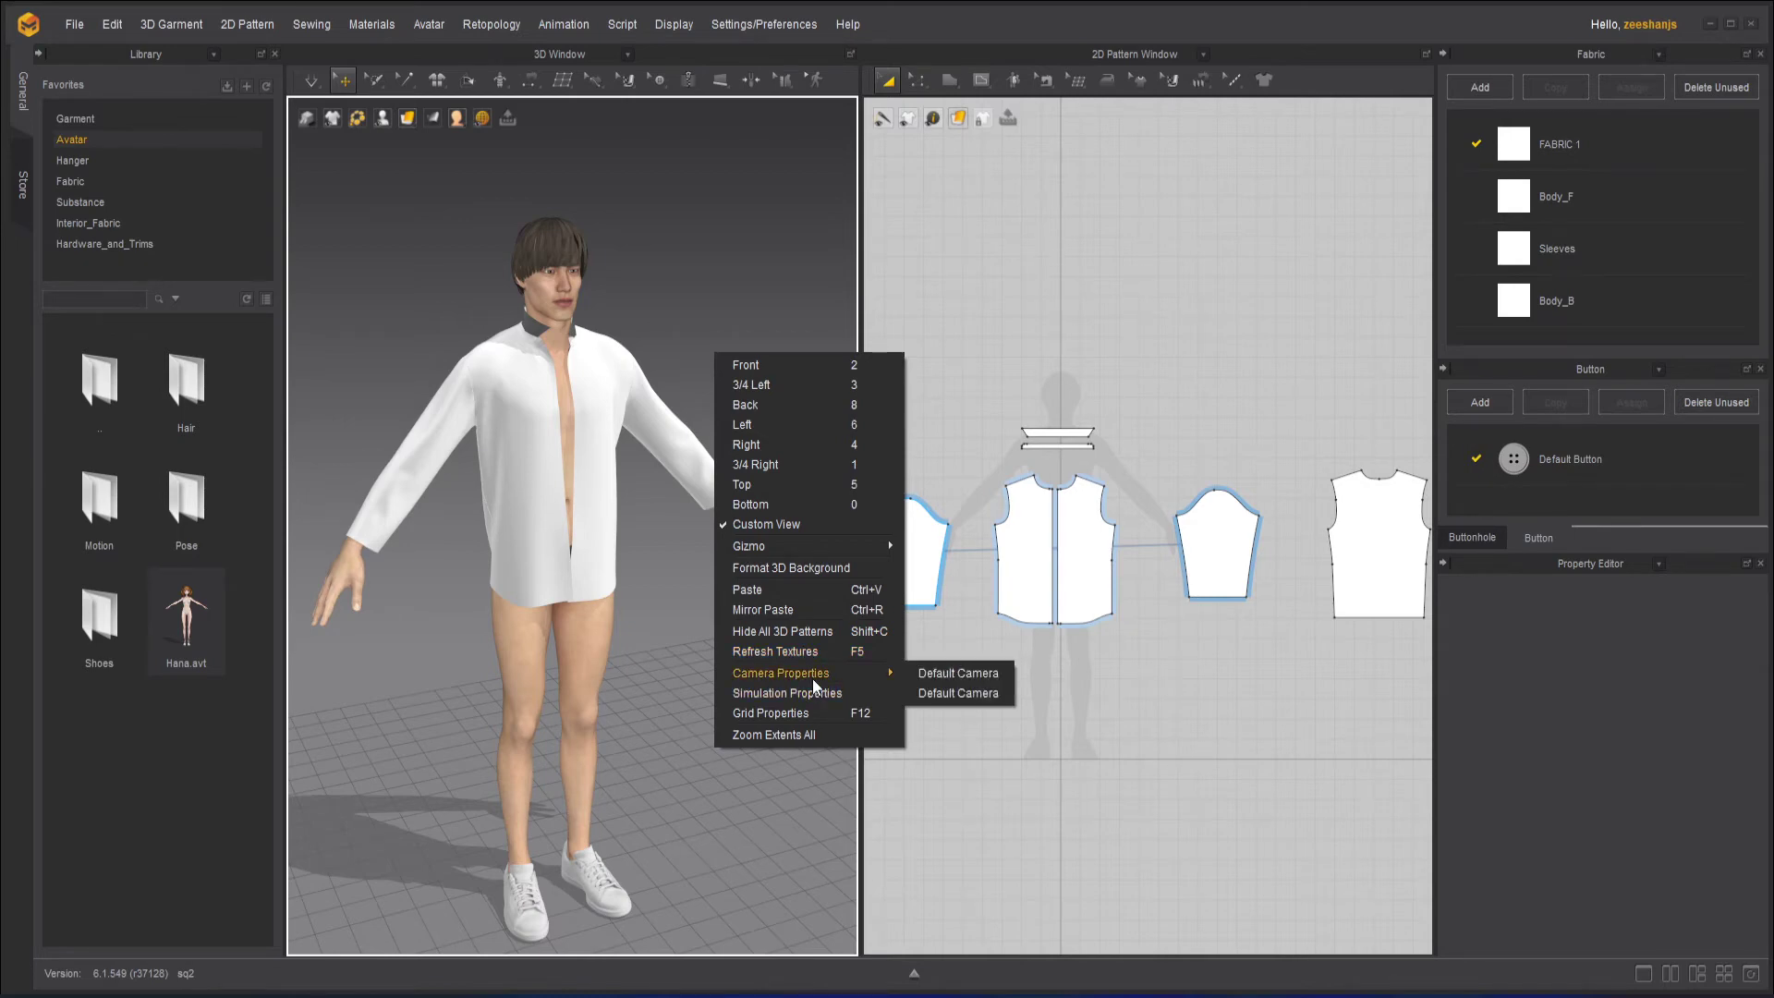
click(961, 693)
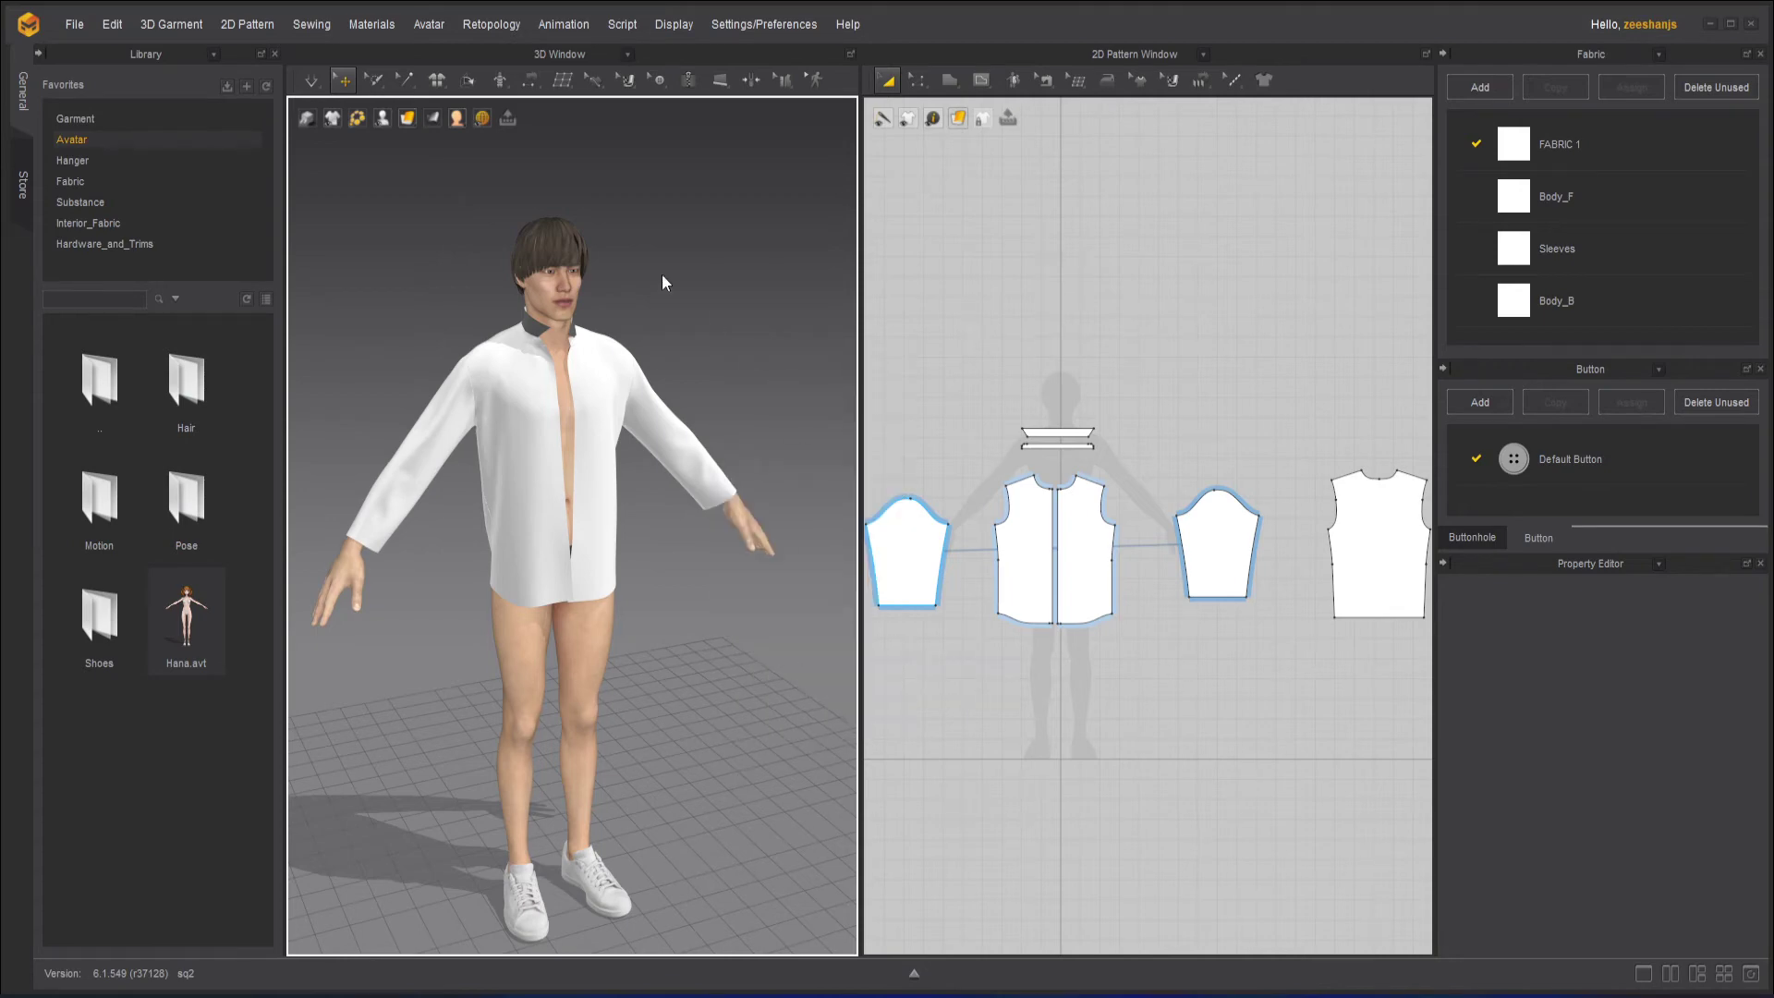
Bring the 3D window's view options back up near the top of the window.
right_click(686, 587)
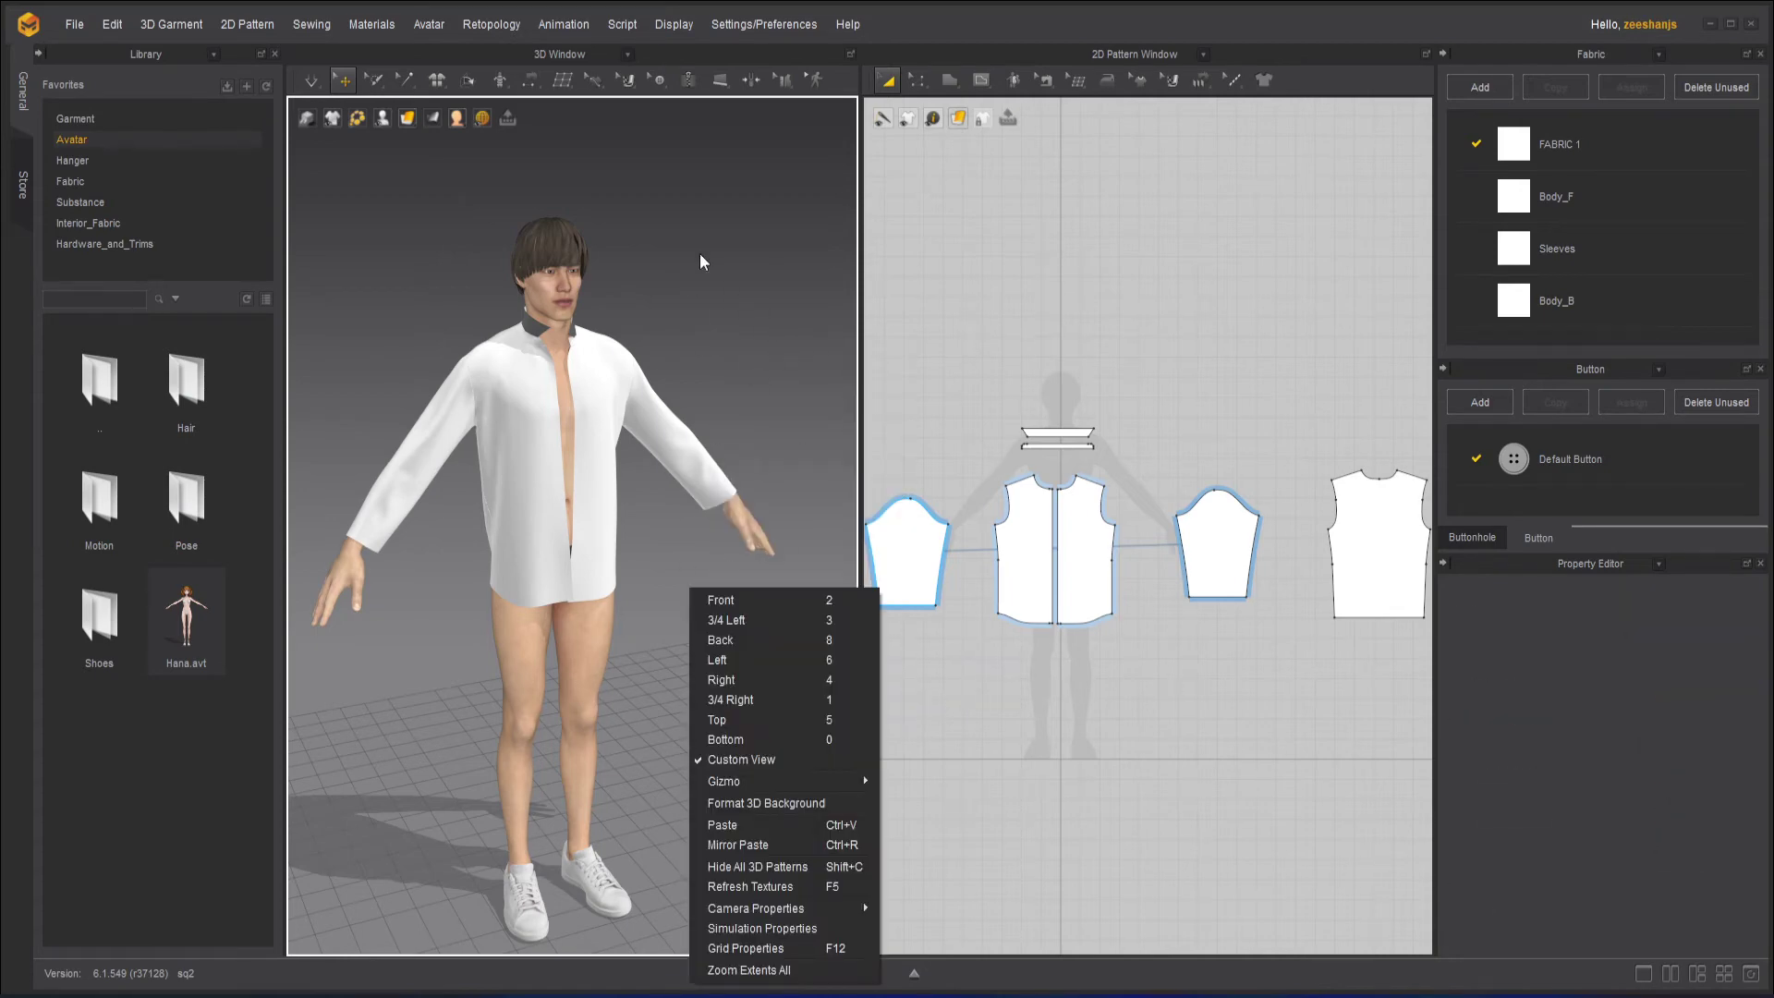
right_click(703, 177)
right_click(702, 179)
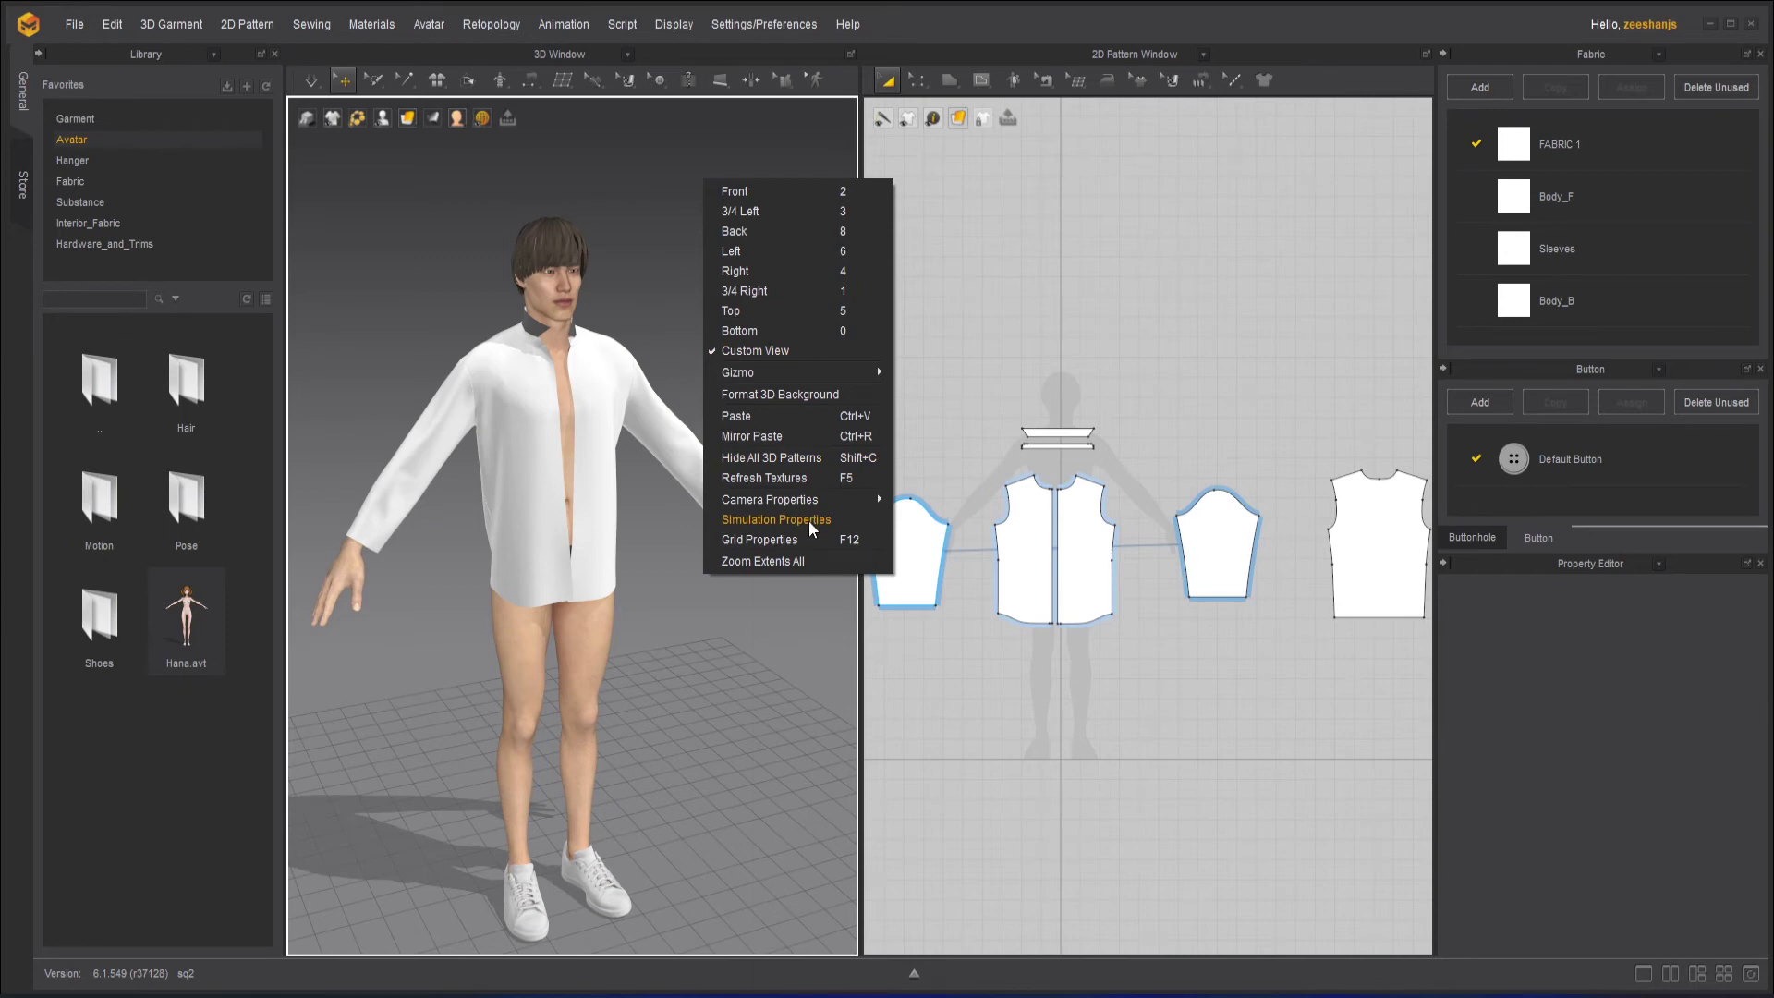
Set the 2D Grid Distance(cm) to 2.00 in the Property Editor.
key(Escape)
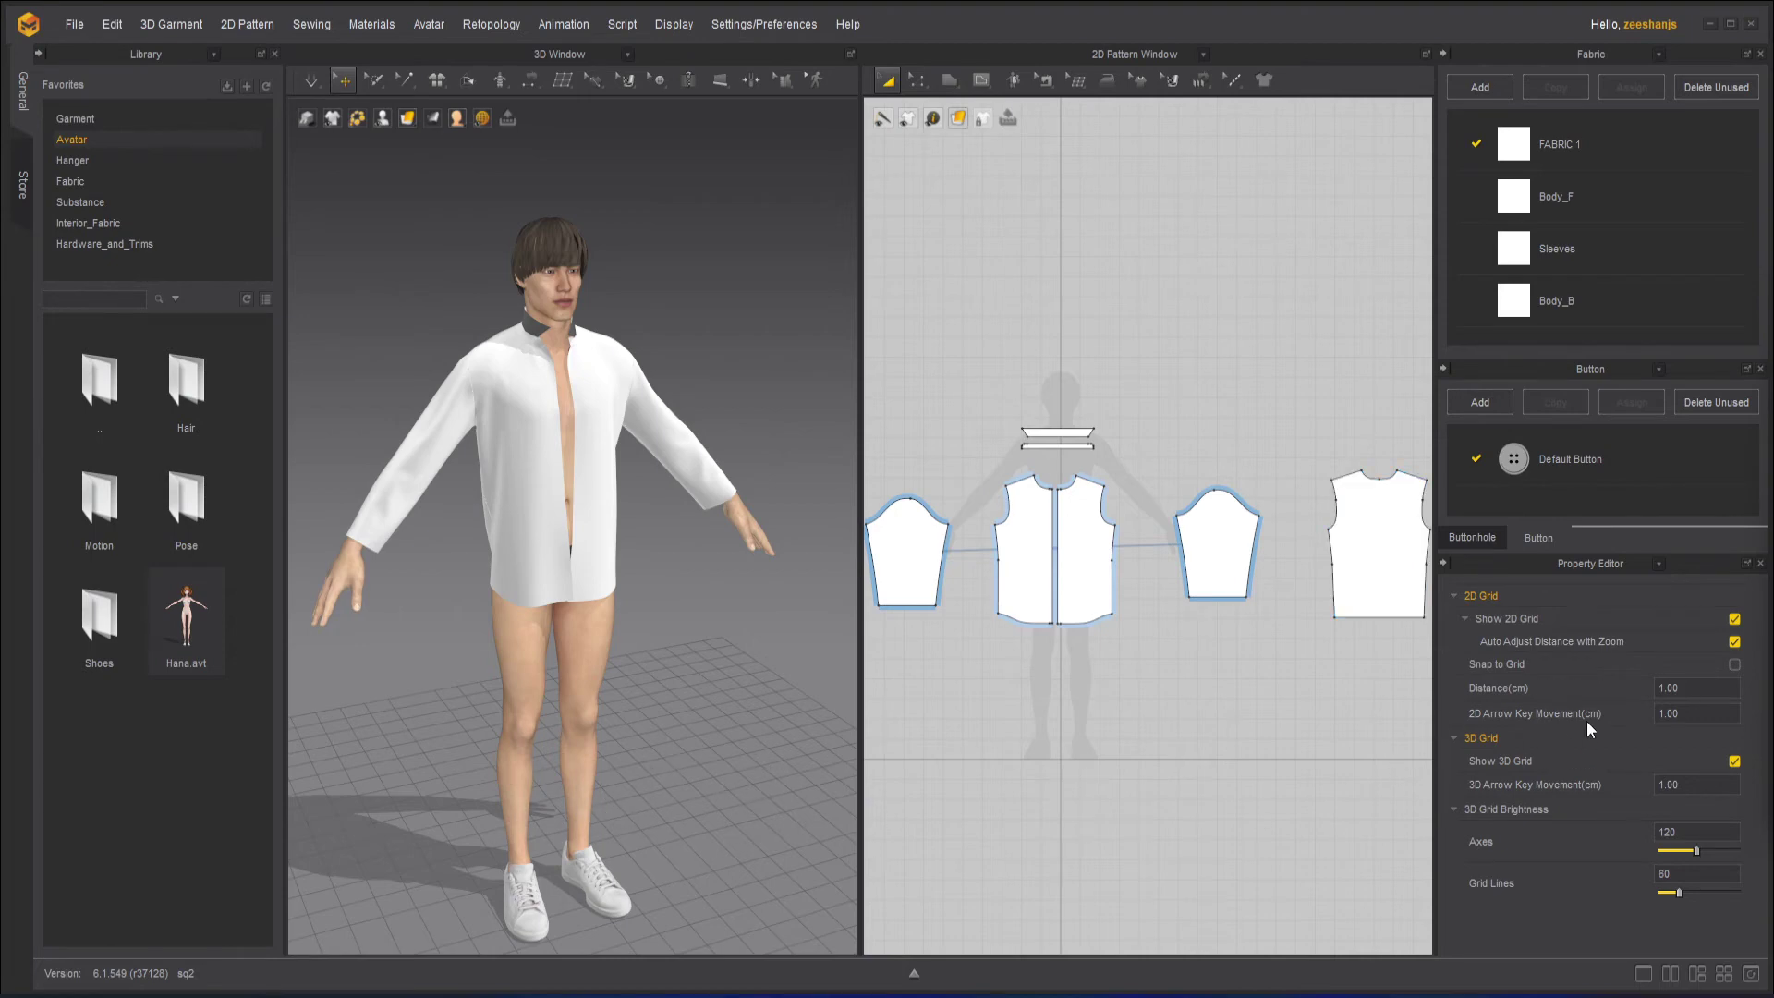
click(1699, 689)
click(1709, 714)
click(1697, 689)
text(1)
drag(1691, 692, 1656, 695)
click(1708, 792)
Select and deselect the Body_F piece, then show Grid Properties for the 2D and 3D grids.
click(559, 557)
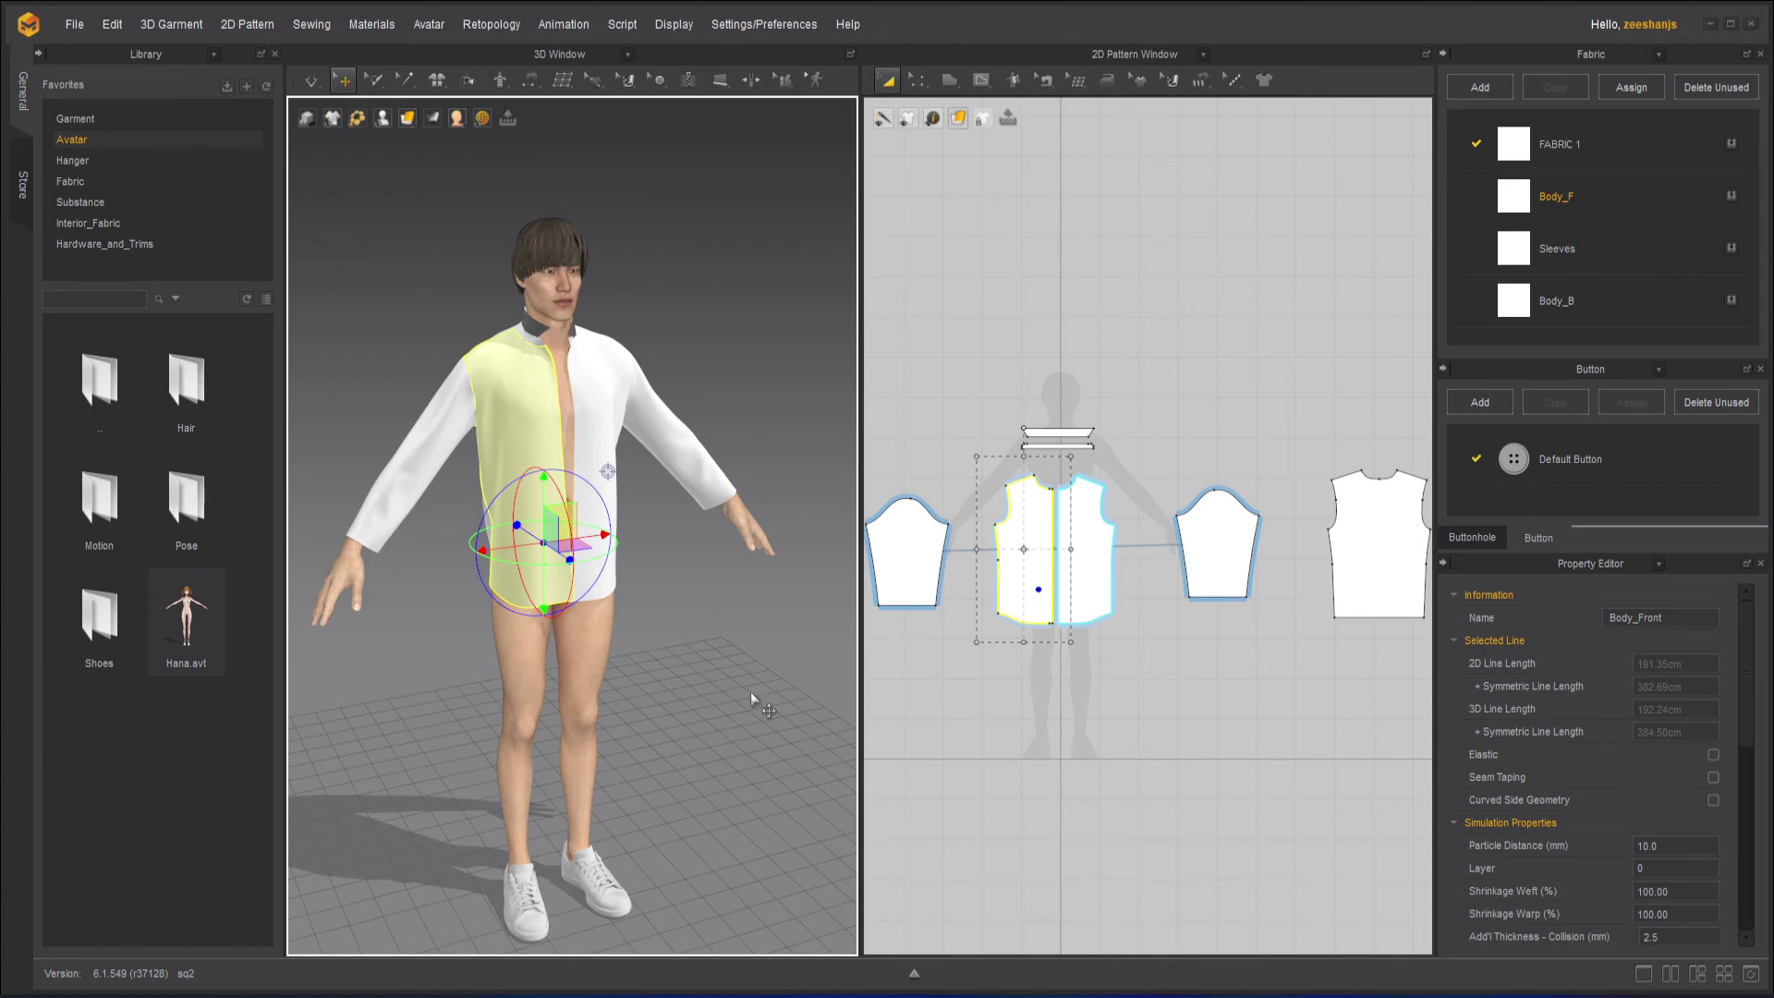
click(708, 667)
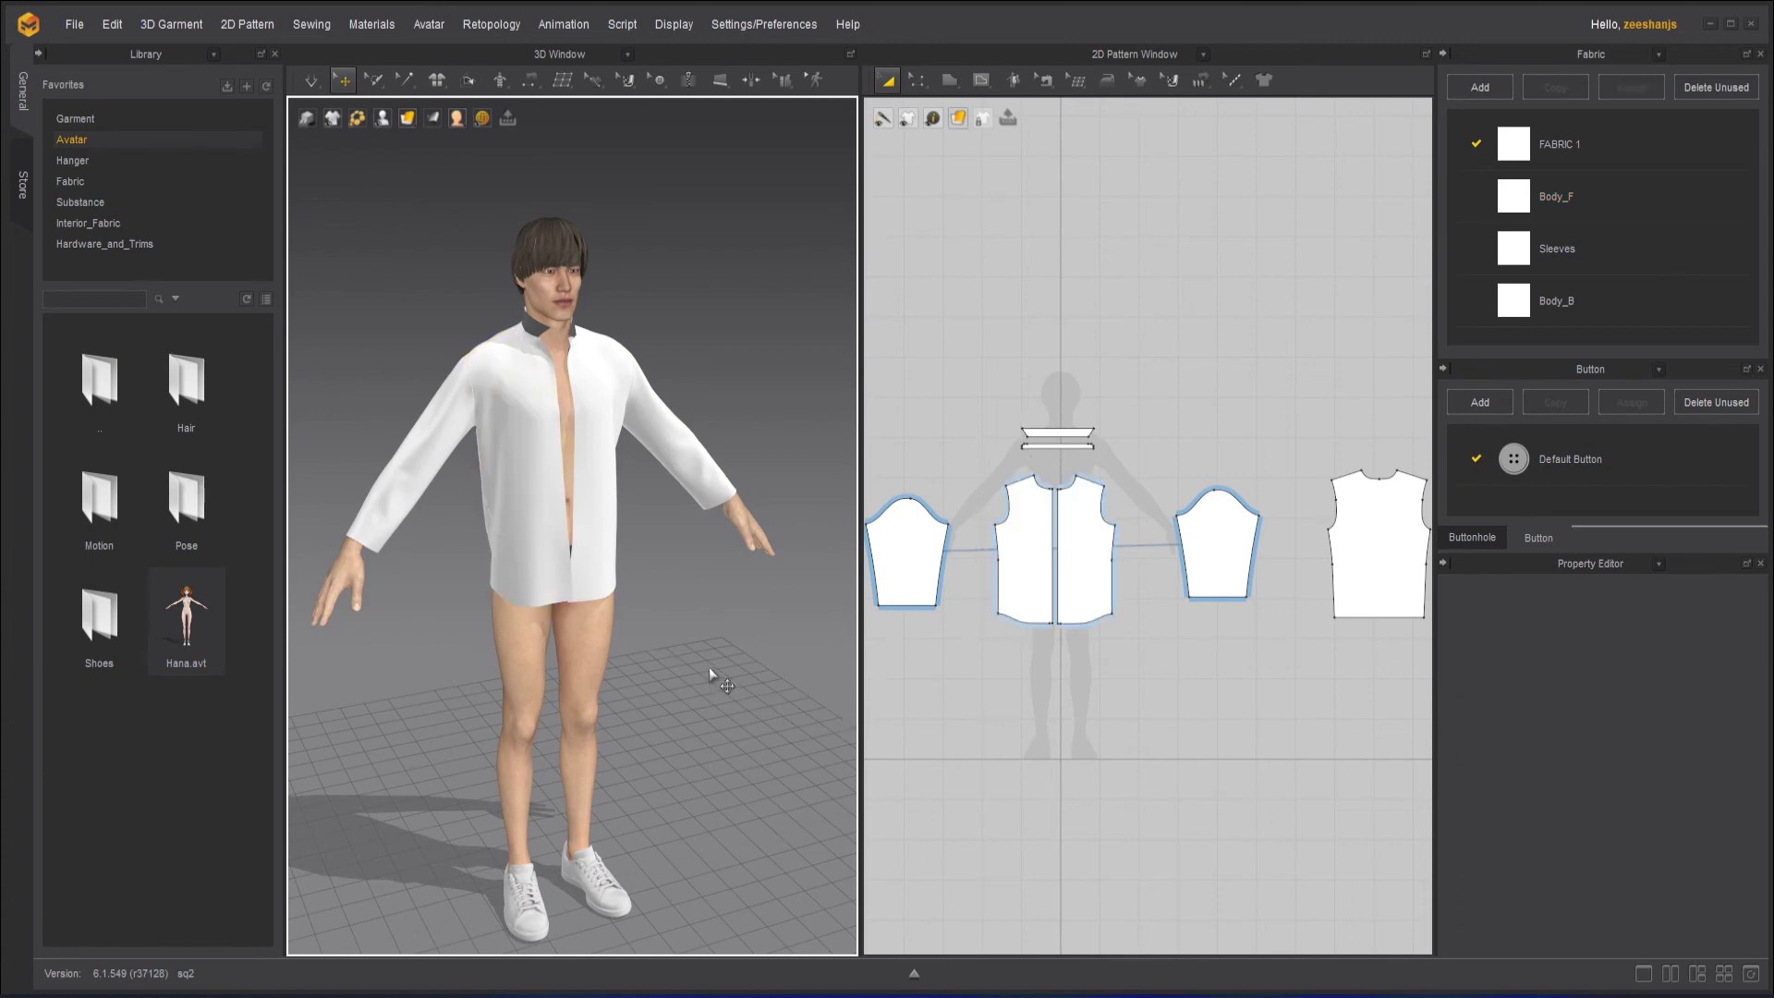
right_click(673, 573)
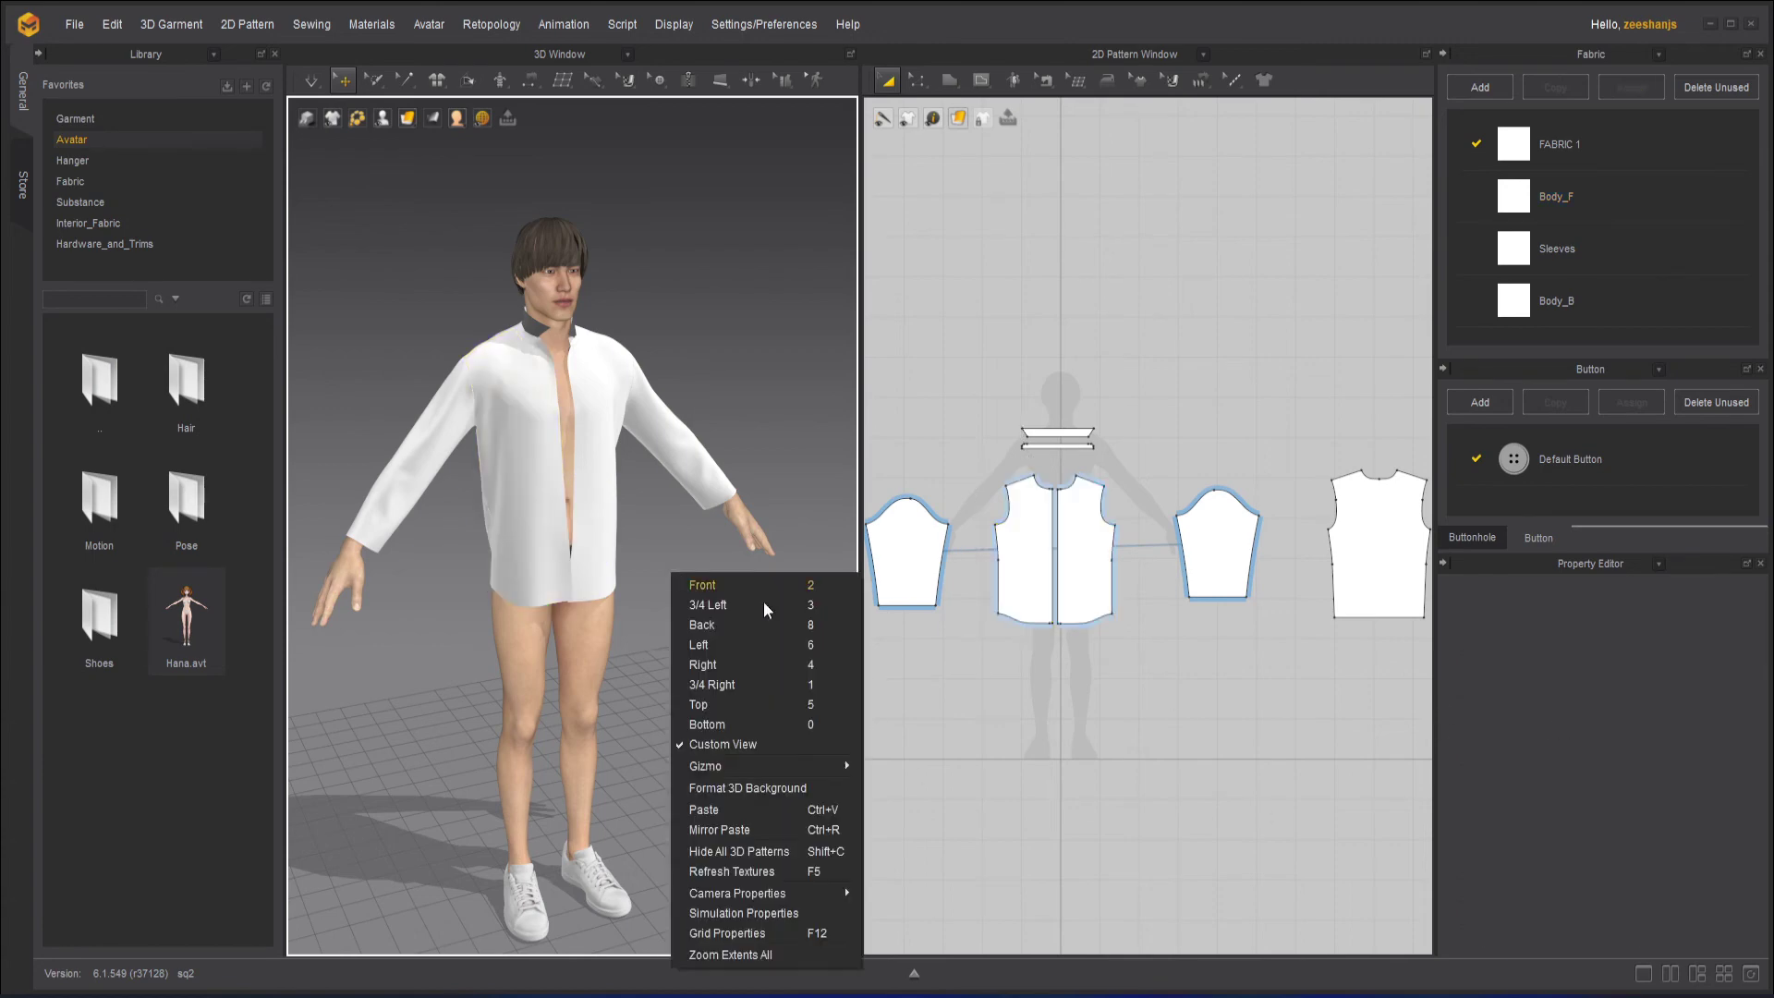
click(762, 933)
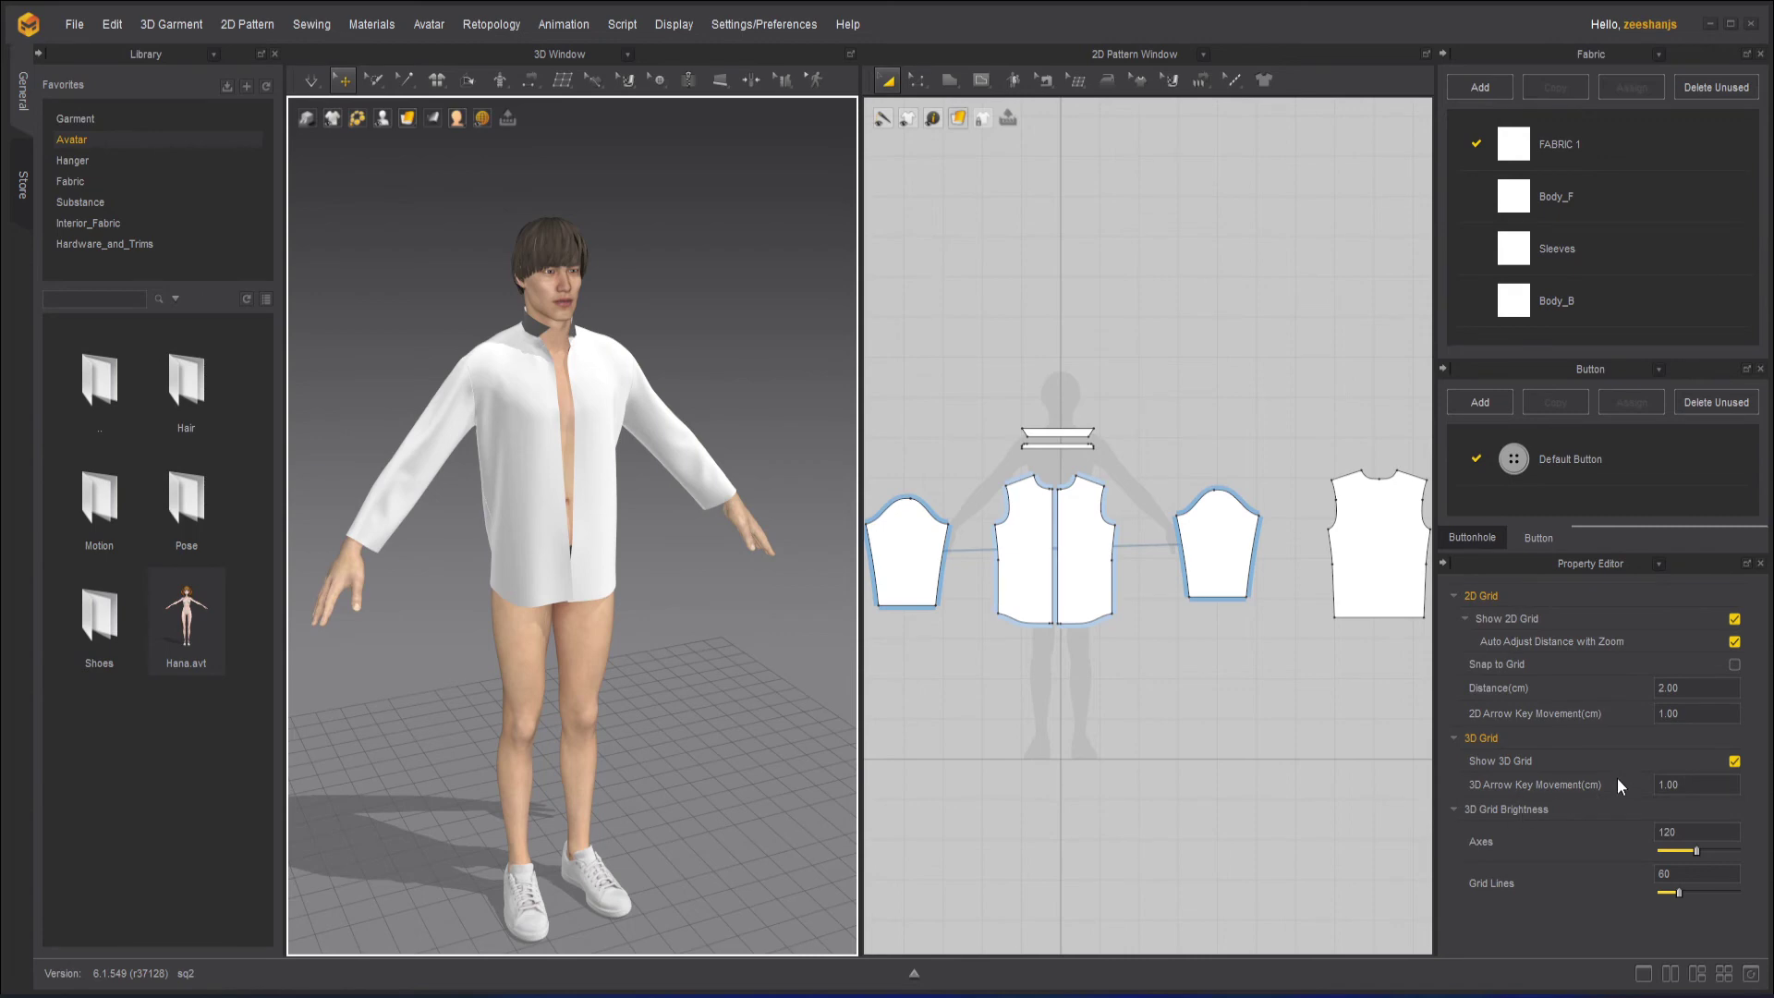
Zoom to fit the whole avatar, then apply a standing MV2 pose from the Avatar library.
right_click(691, 274)
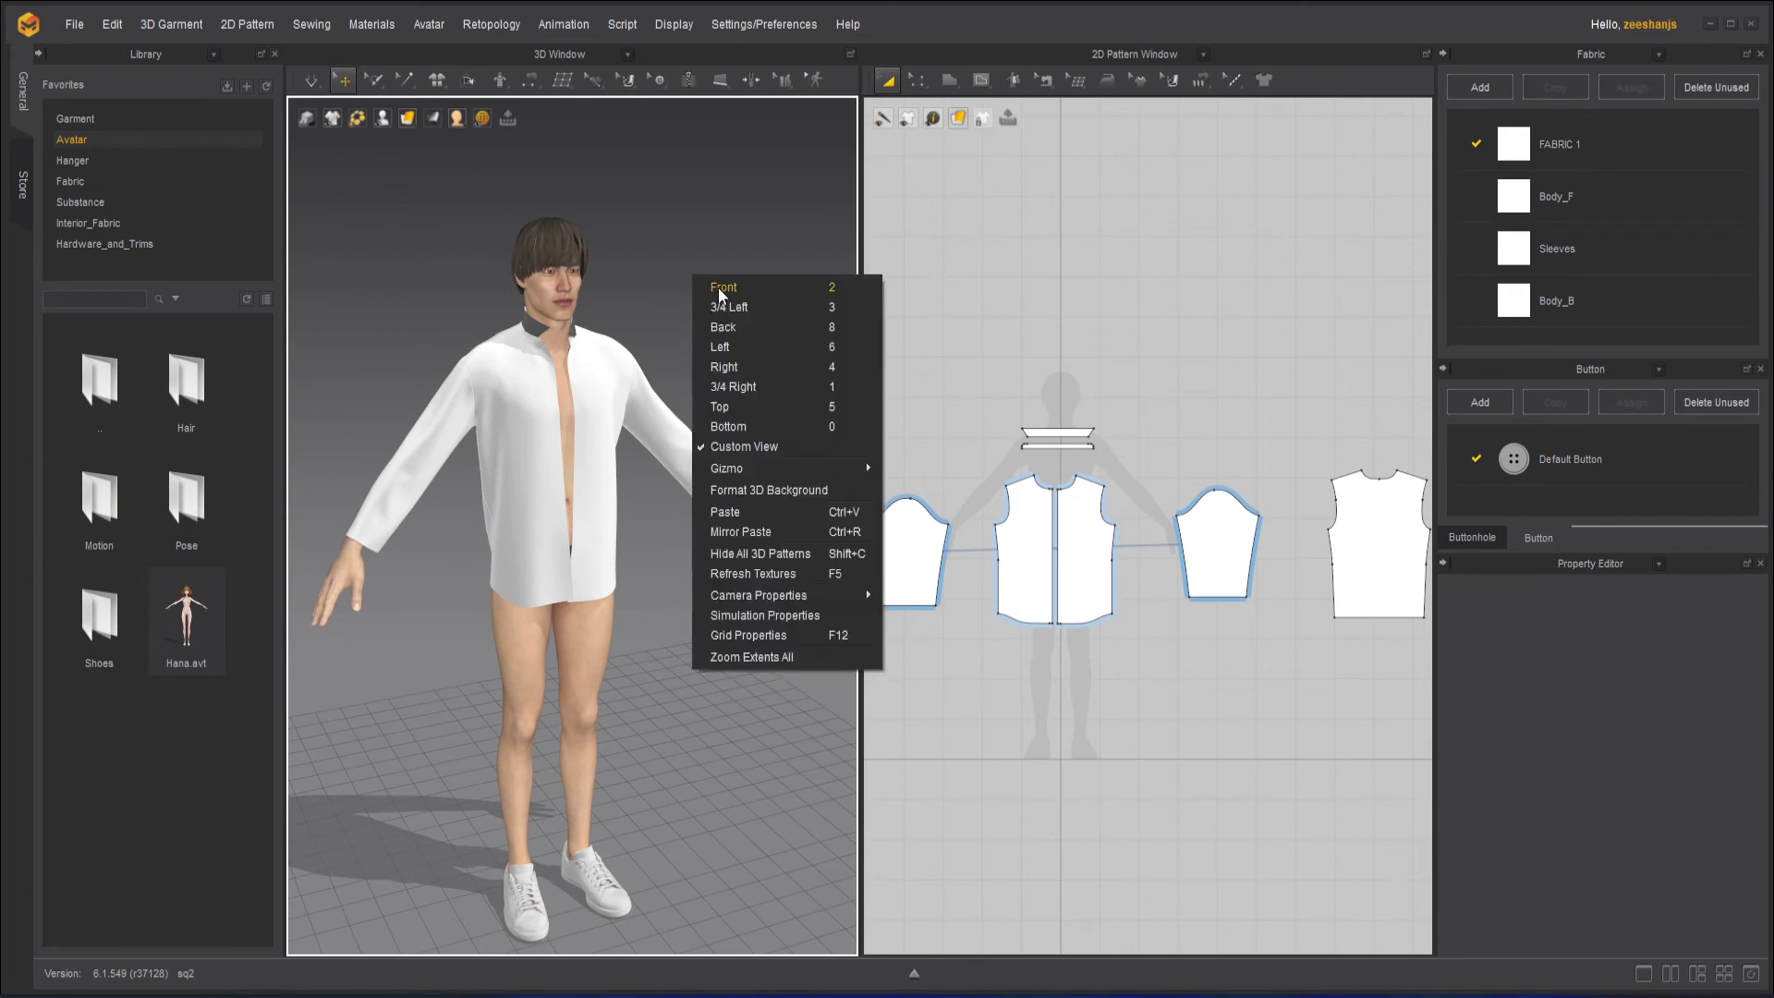
click(776, 658)
right_click(767, 294)
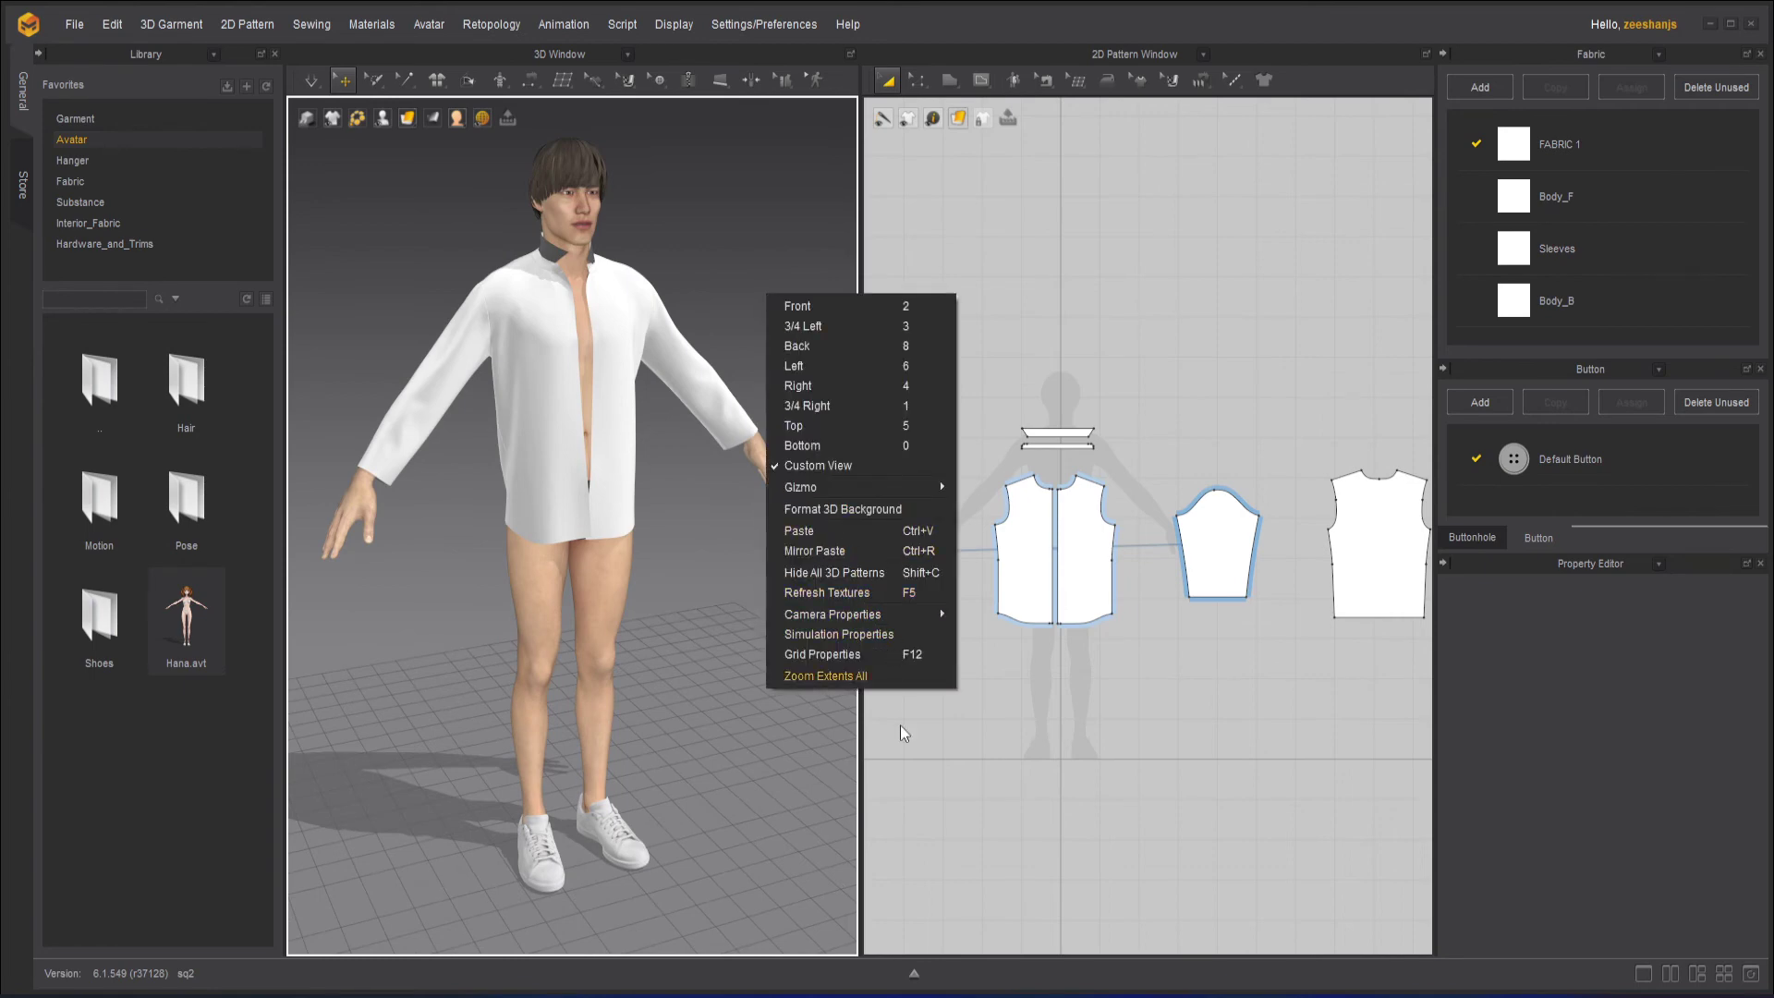
click(944, 767)
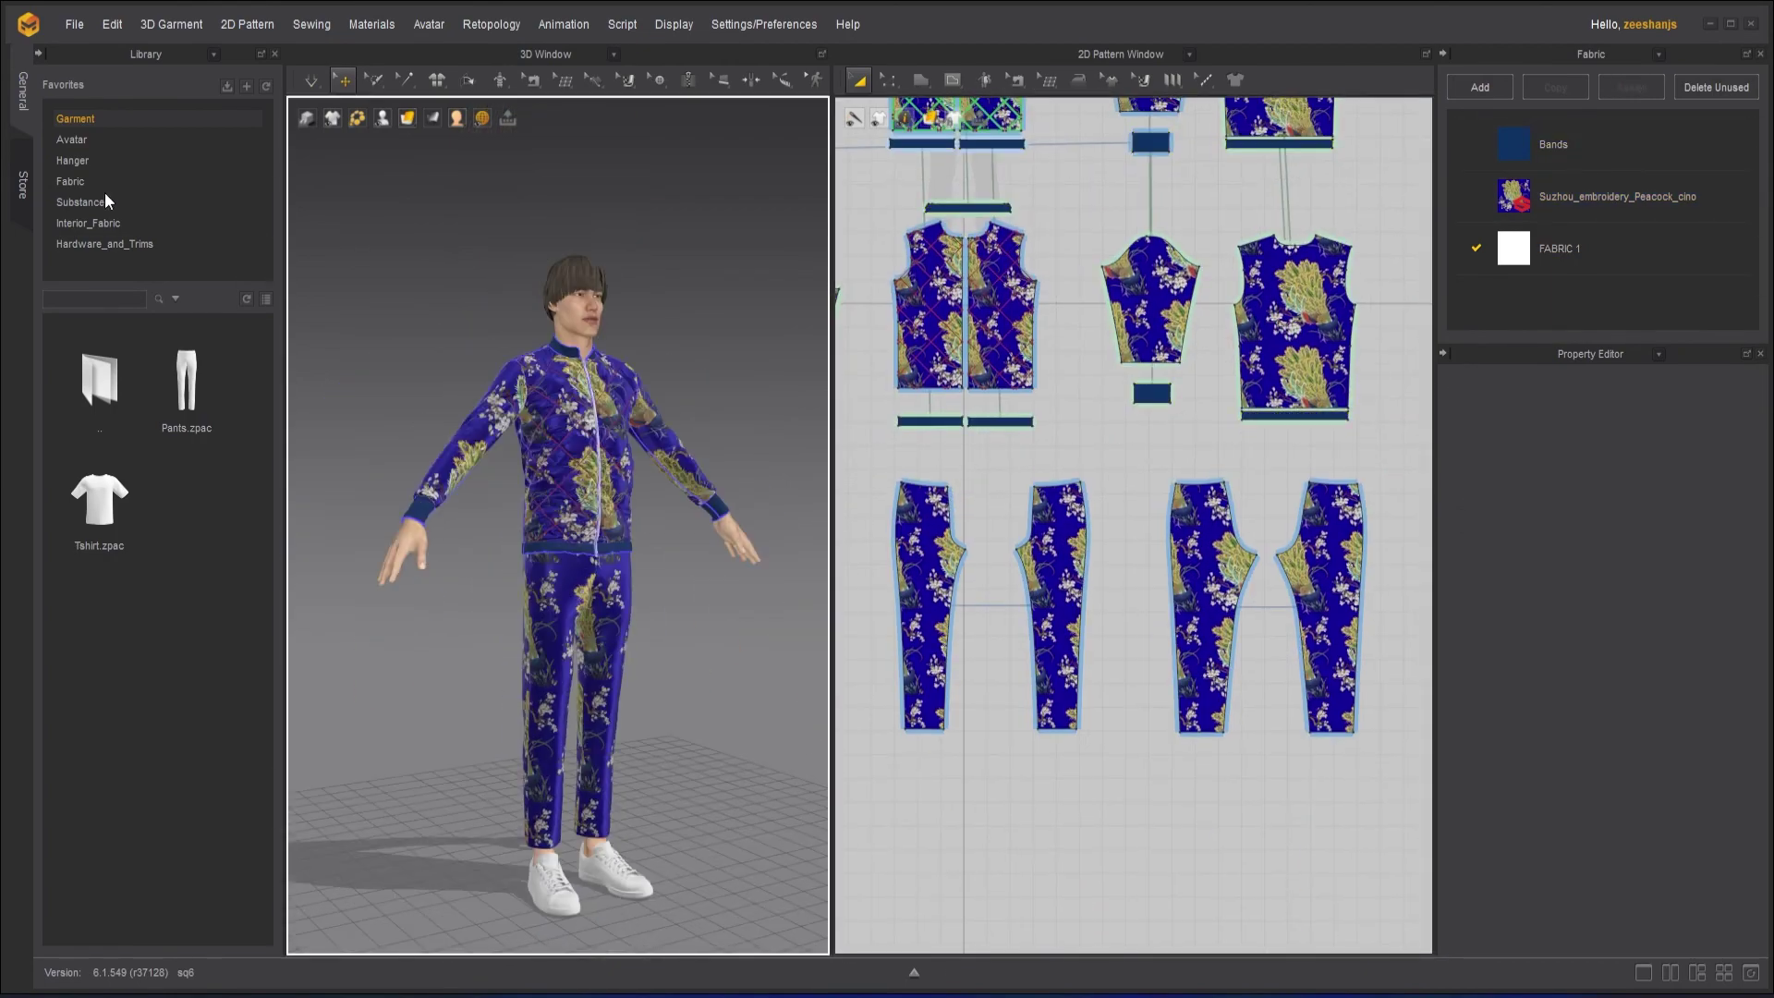
click(71, 140)
double_click(186, 499)
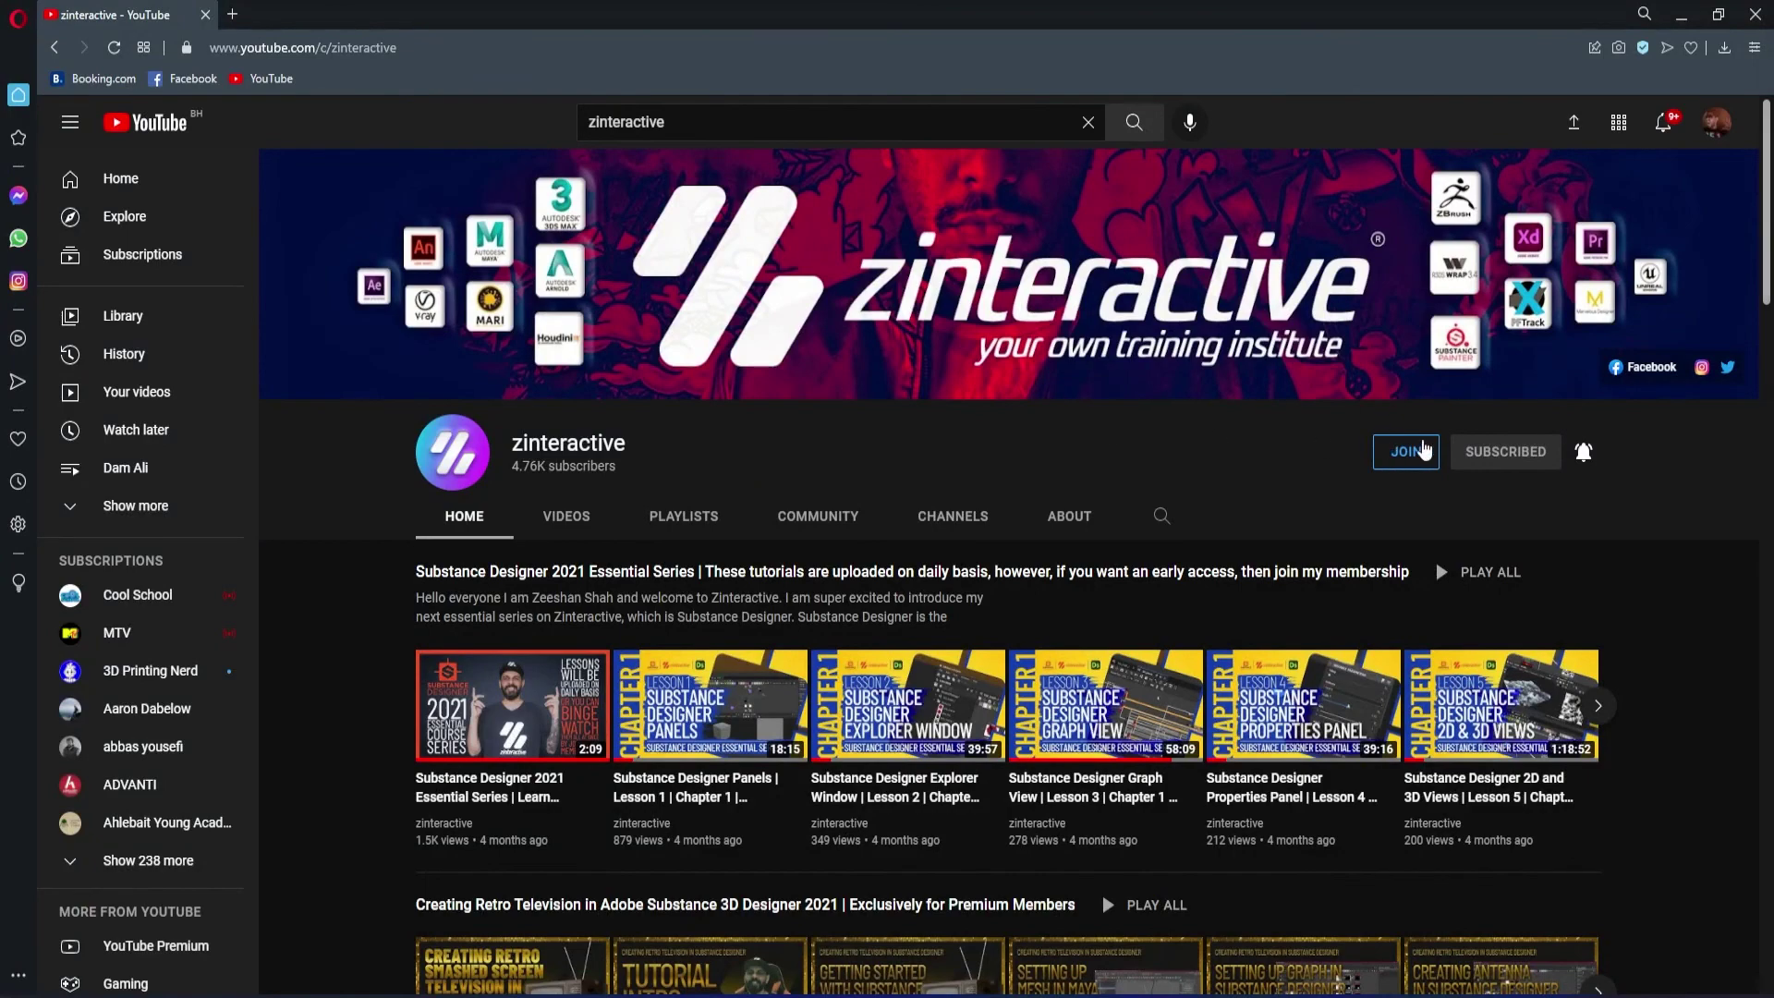
Open the channel's JOIN membership options and view the Zi Early Bird Level perks.
click(1421, 450)
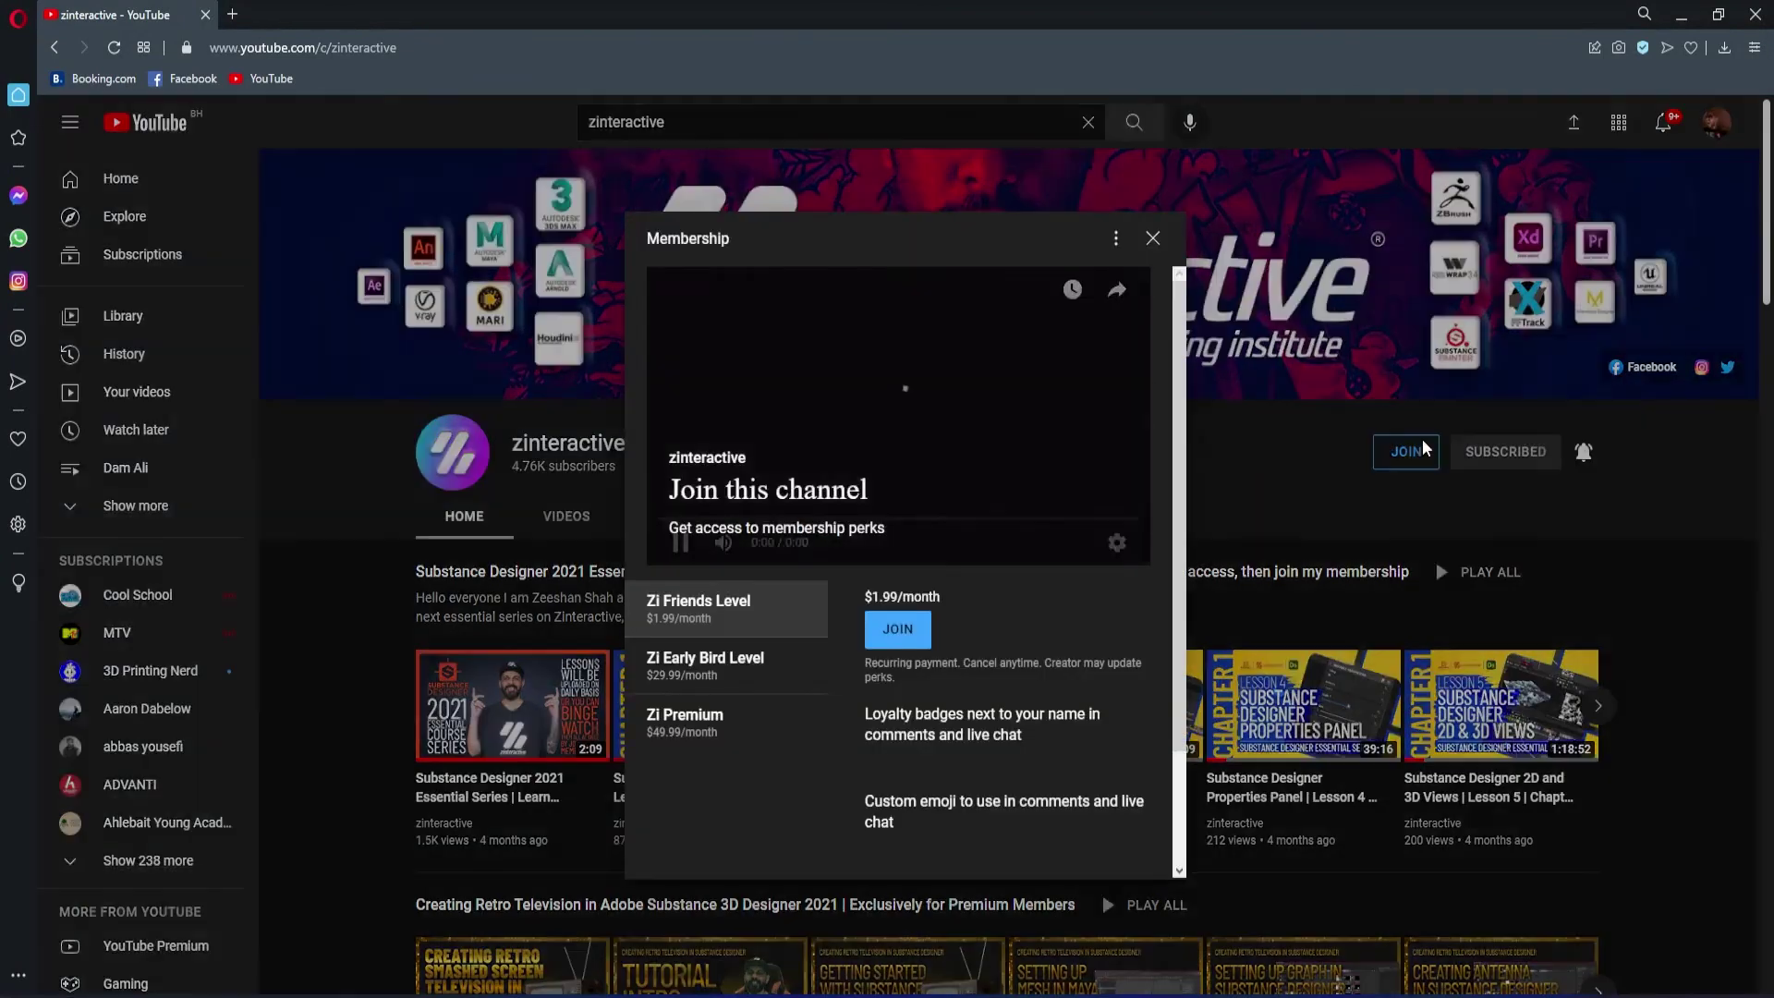
click(769, 673)
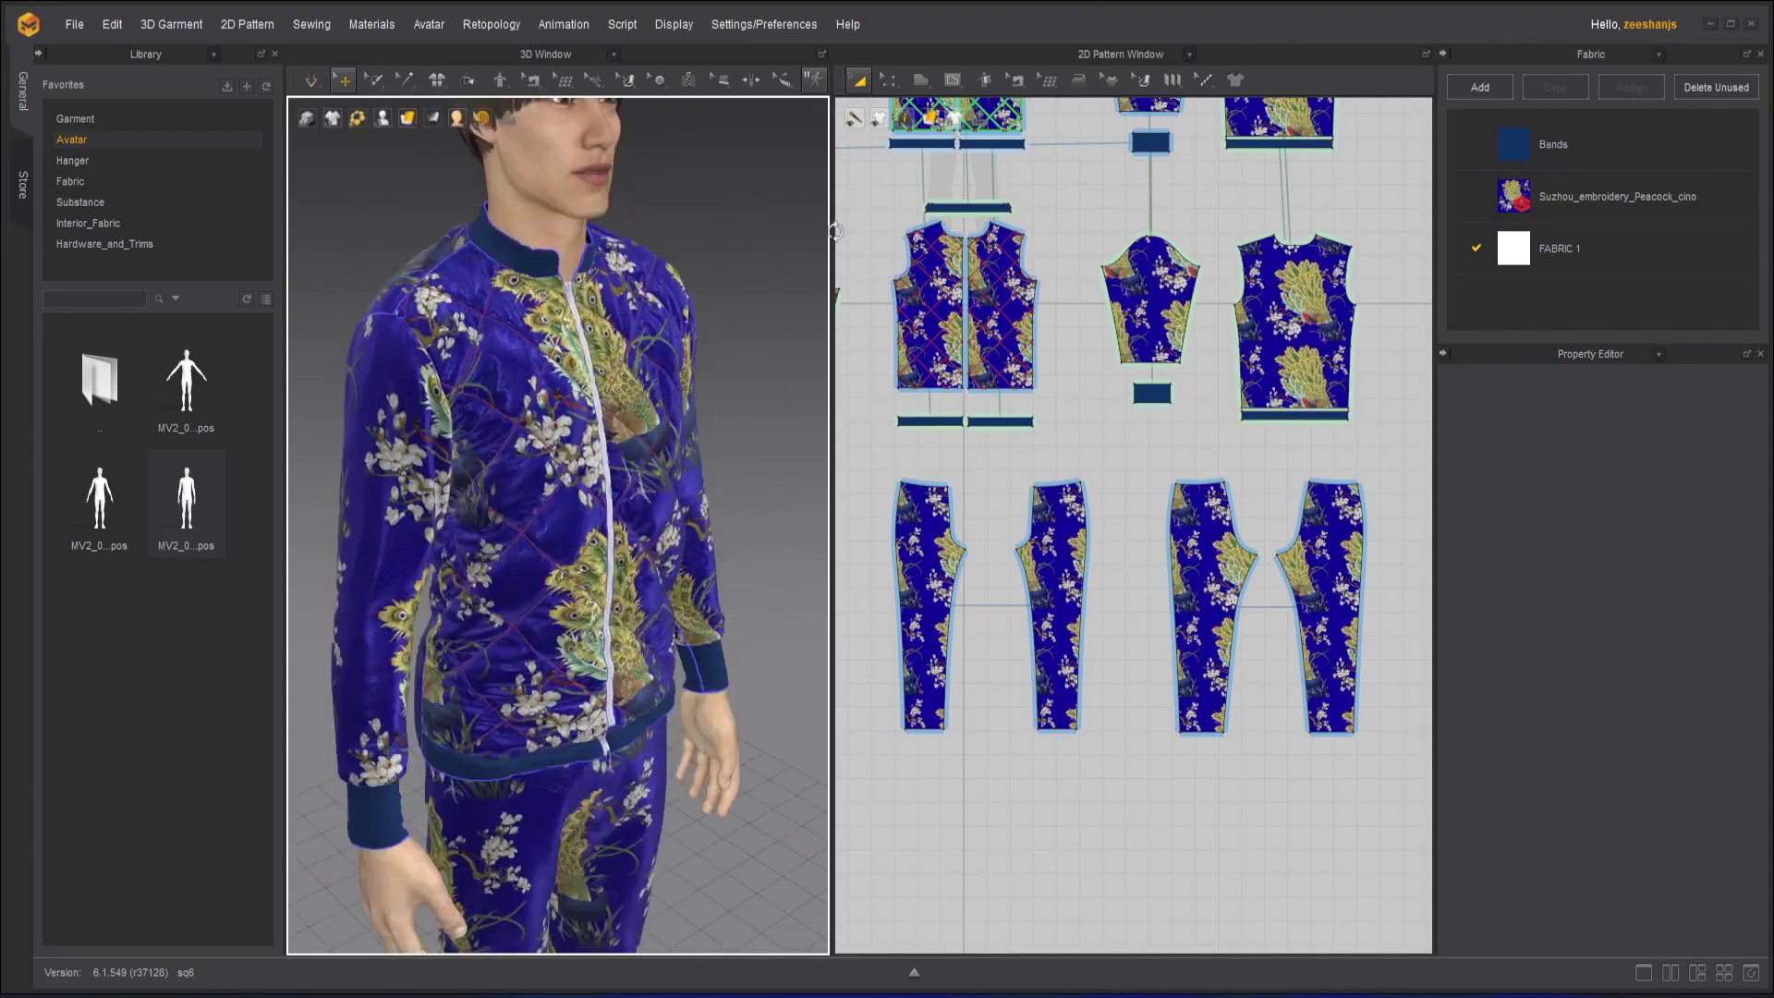
scroll(744, 289, down, 5)
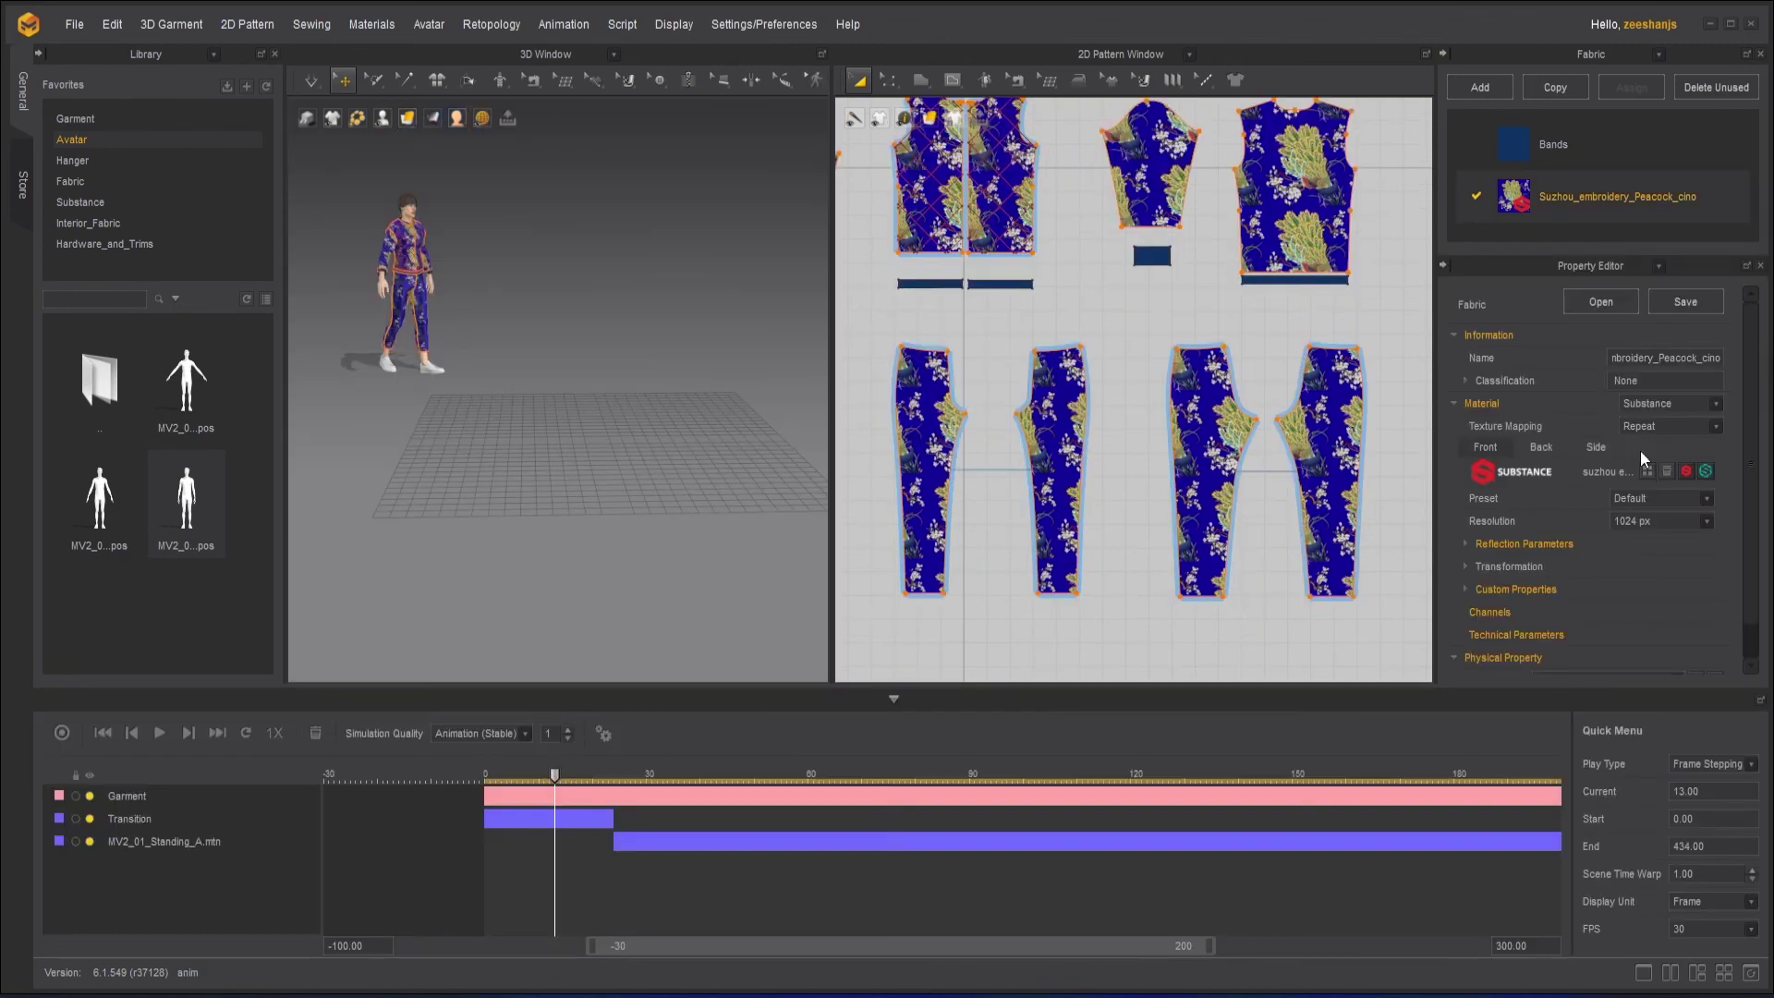
Load the floral2.sbsar Substance material, then view the Zi Friends Level tier perks.
click(1648, 472)
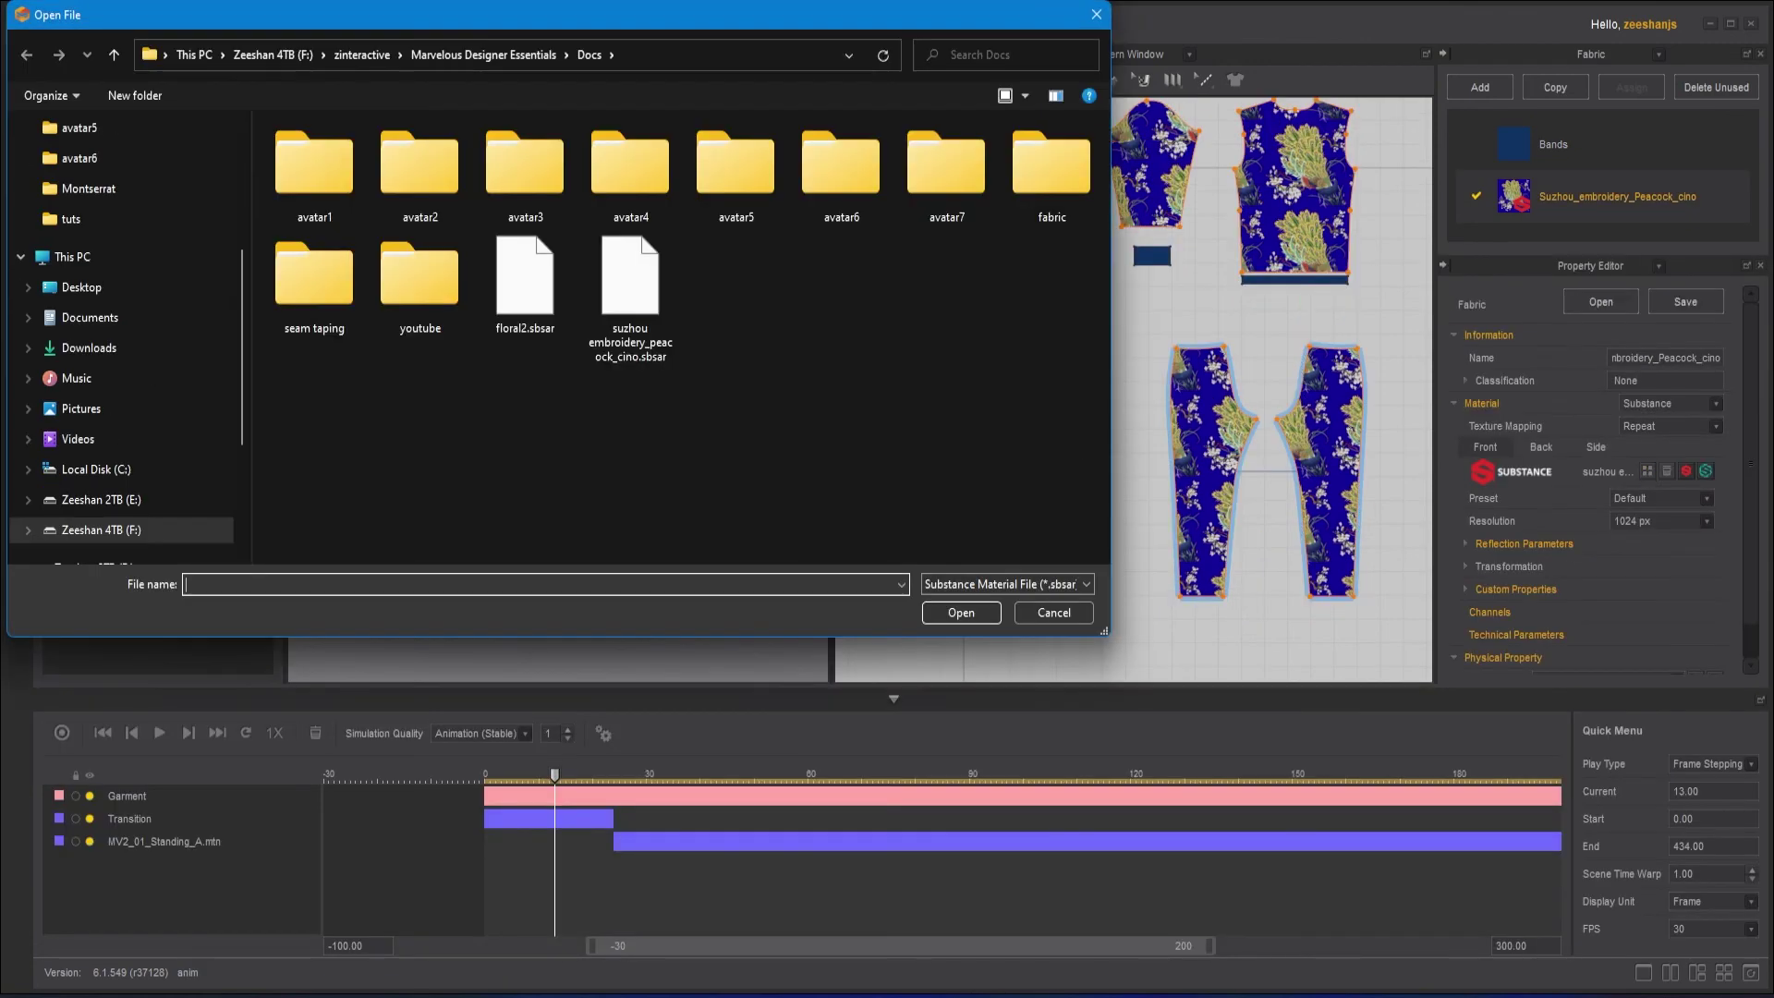
click(525, 277)
key(Return)
key(Return)
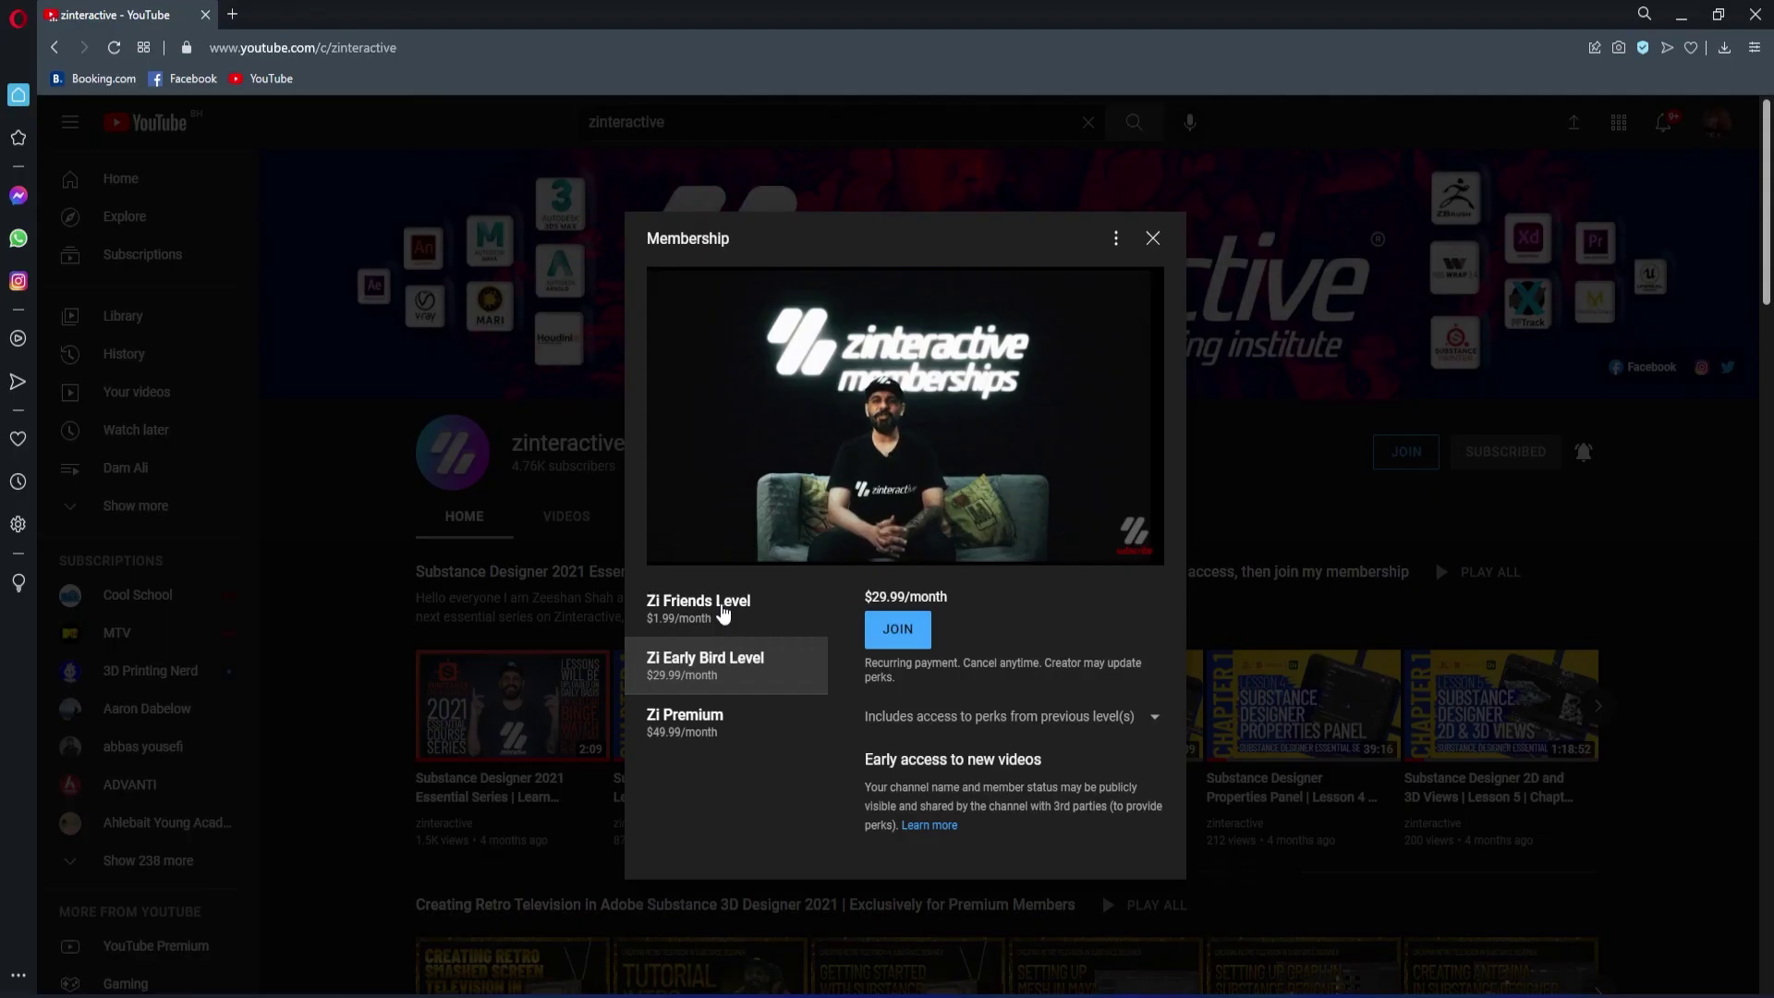
click(724, 614)
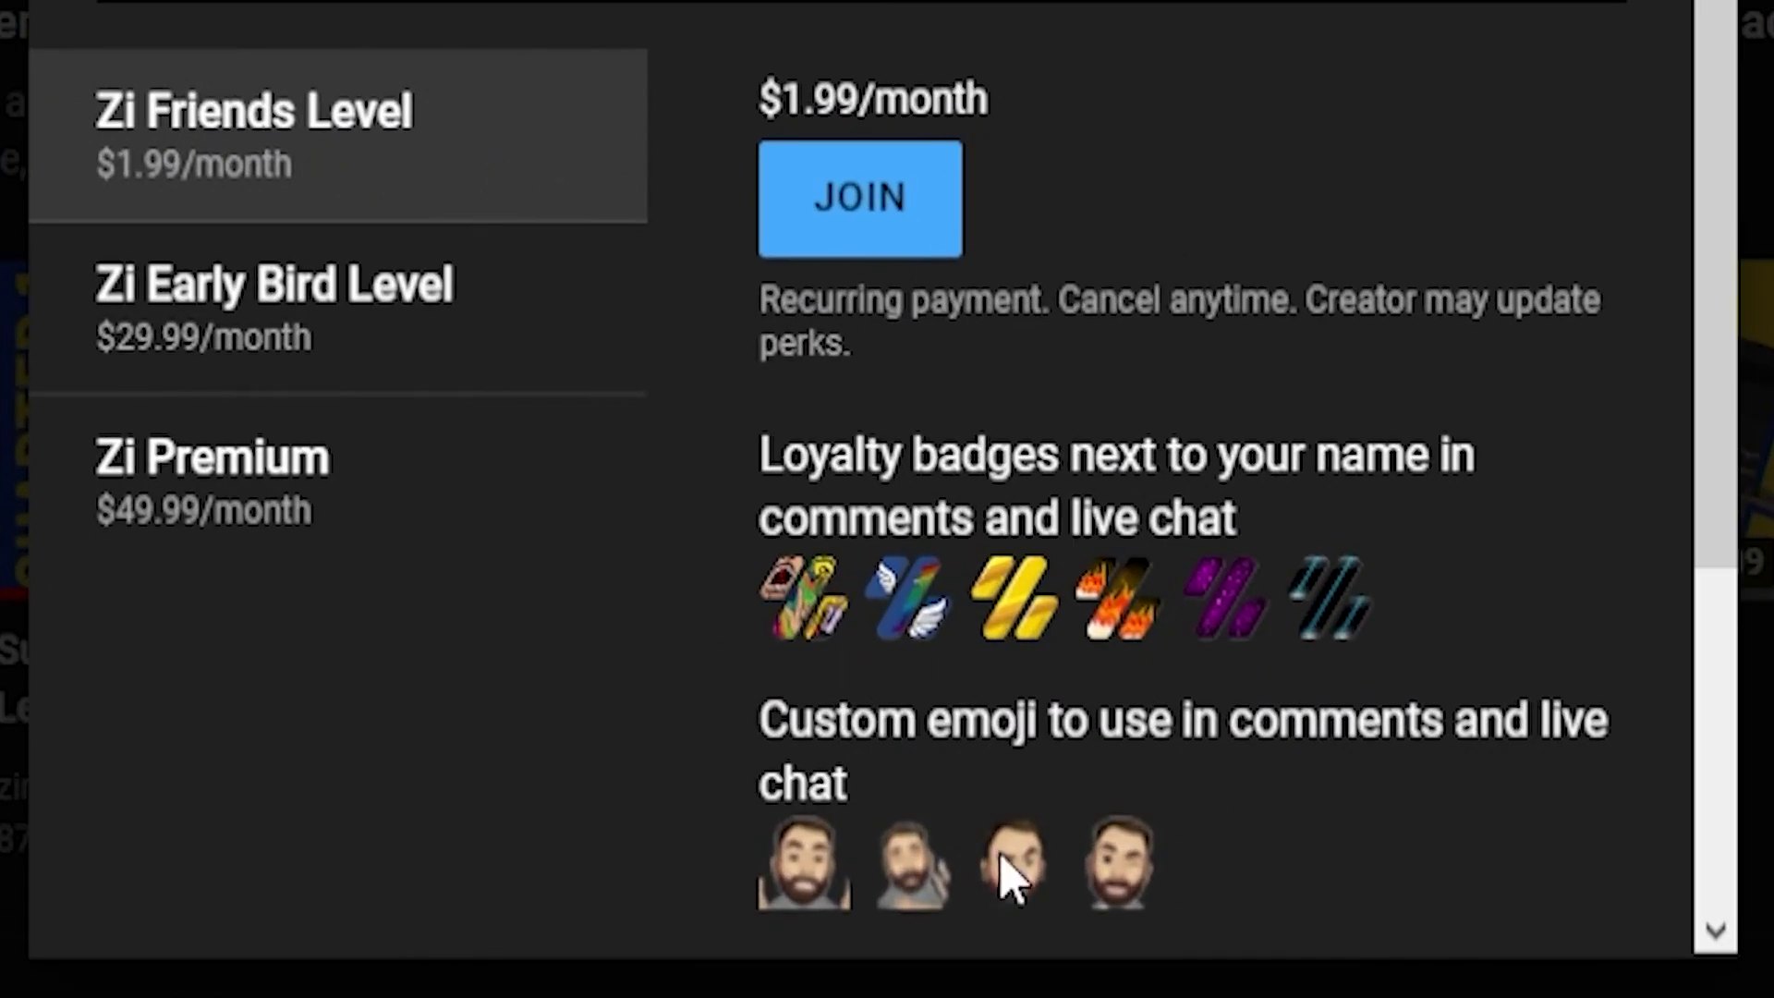